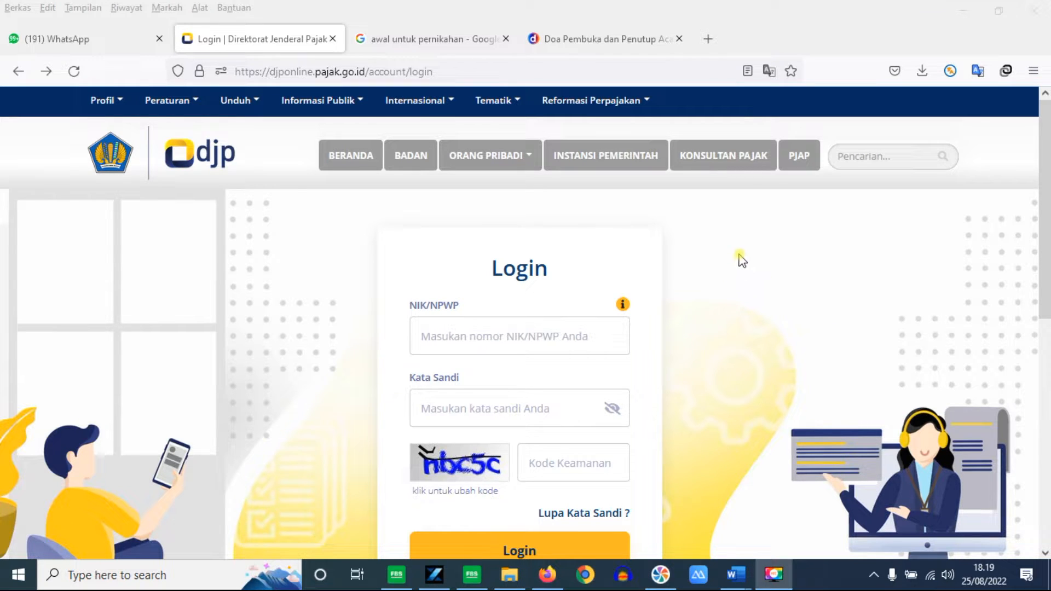
Step: Dismiss the browser's site suggestions and return to the DJP Online login page
{"action": "left_click", "coordinate": [405, 73]}
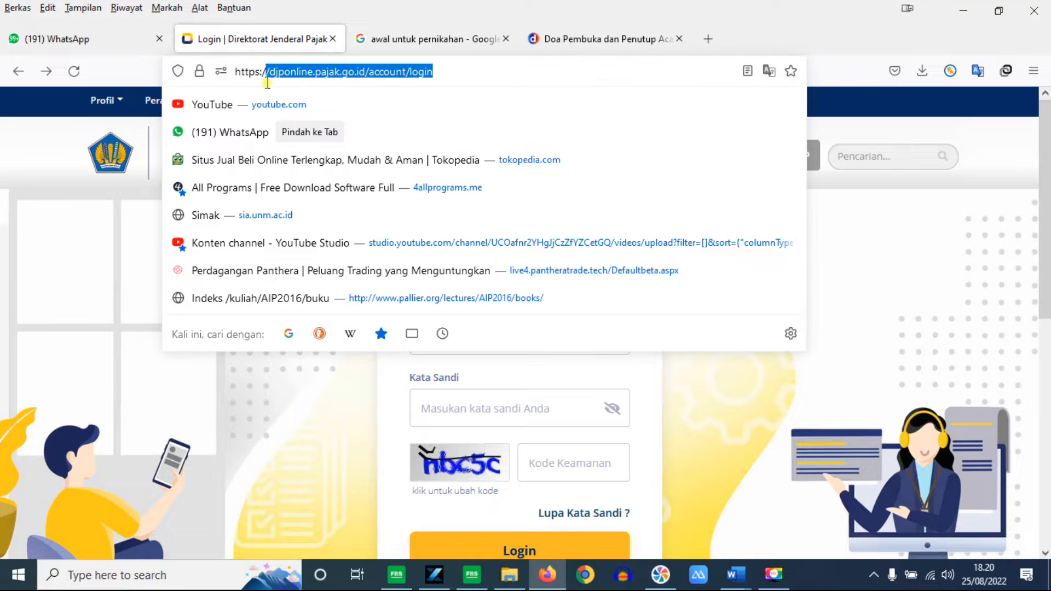
{"action": "left_click", "coordinate": [521, 77]}
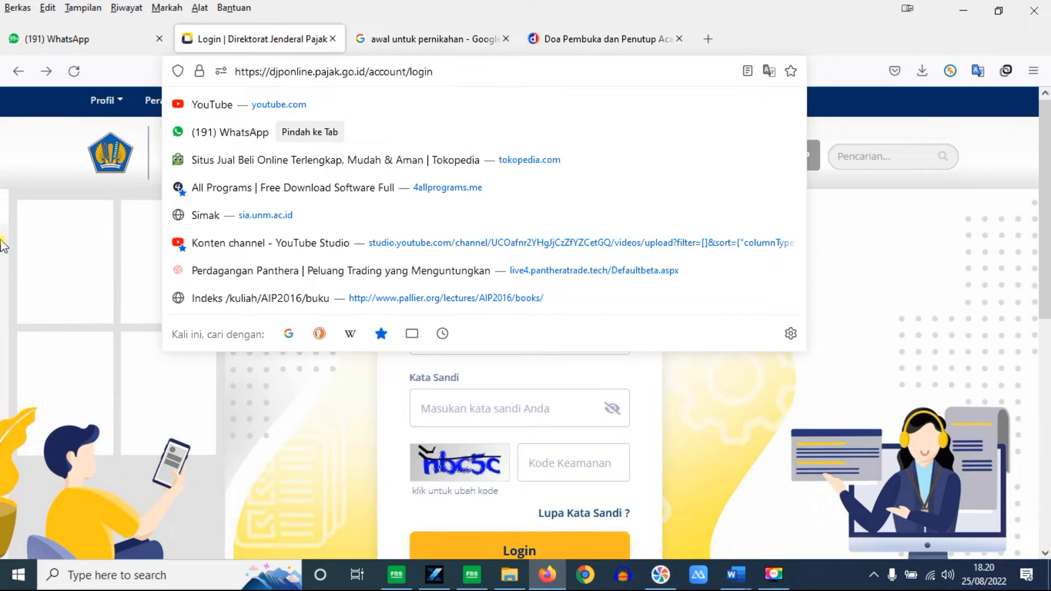
{"action": "left_click", "coordinate": [20, 253]}
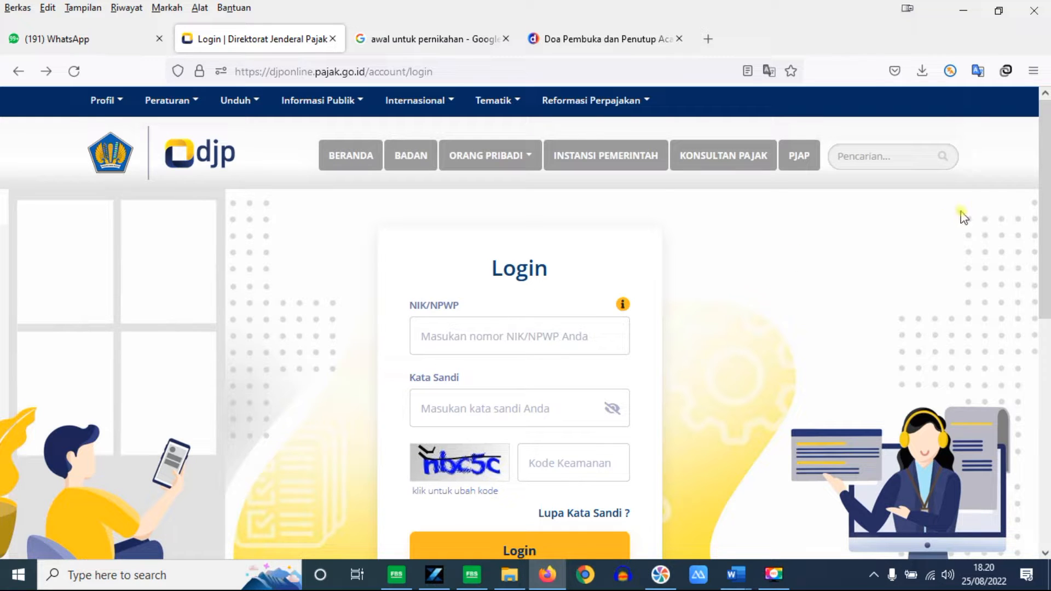
{"action": "left_click_drag", "start_coordinate": [1044, 172], "coordinate": [1048, 148]}
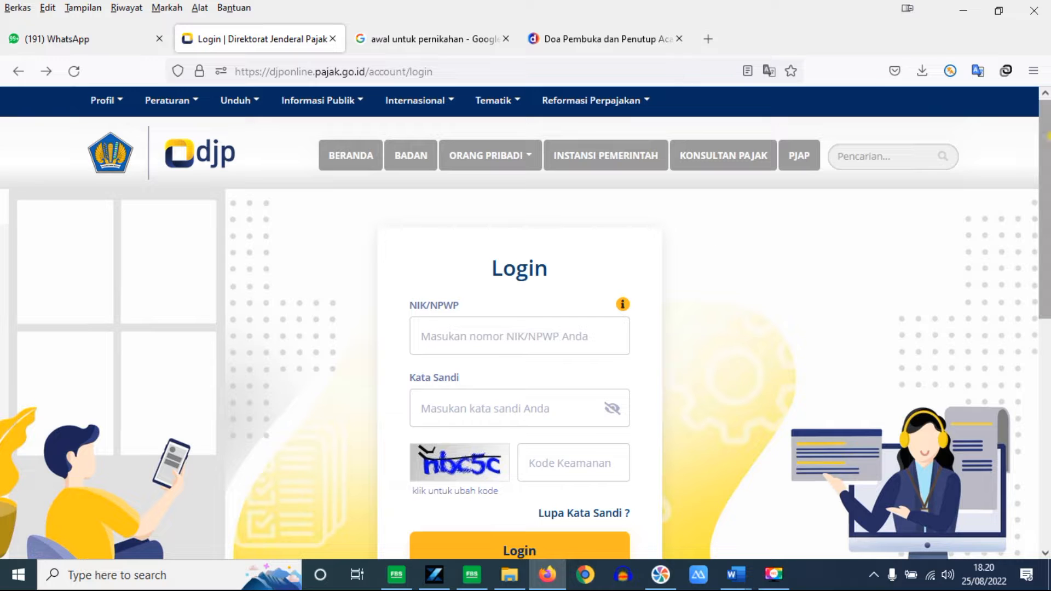
{"action": "mouse_move", "coordinate": [1047, 138]}
{"action": "left_mouse_down"}
{"action": "mouse_move", "coordinate": [1048, 166]}
{"action": "mouse_move", "coordinate": [1048, 148]}
{"action": "left_mouse_up"}
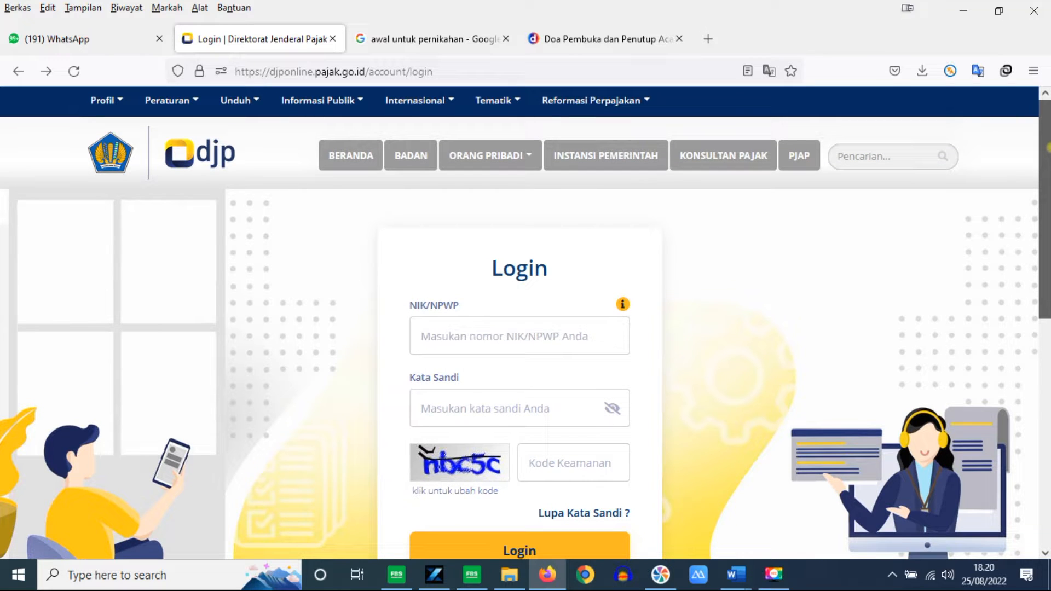
{"action": "left_click_drag", "start_coordinate": [1048, 147], "coordinate": [1047, 182]}
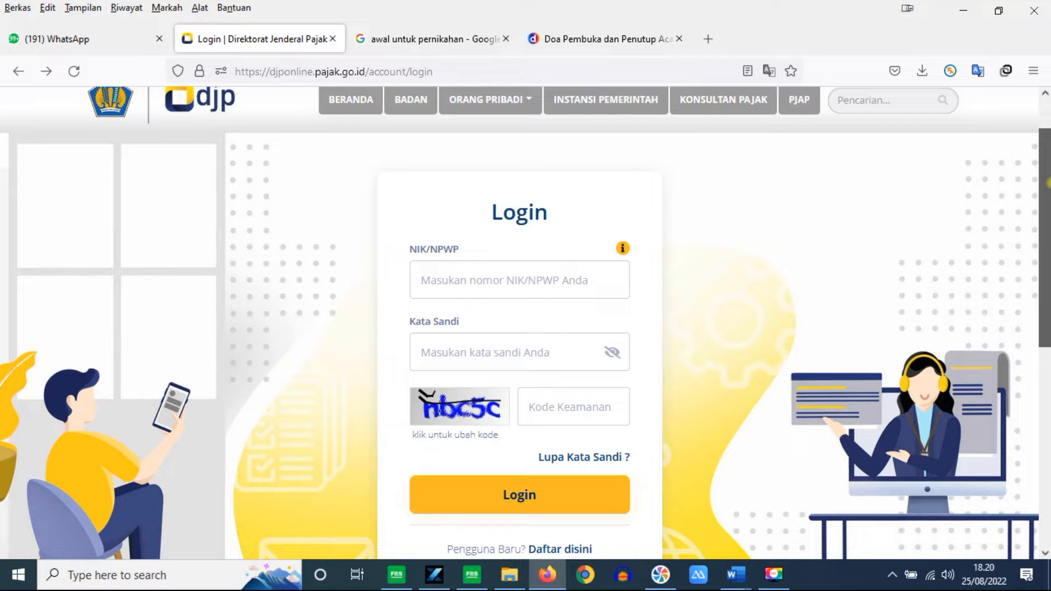
{"action": "left_click_drag", "start_coordinate": [1049, 183], "coordinate": [1048, 189]}
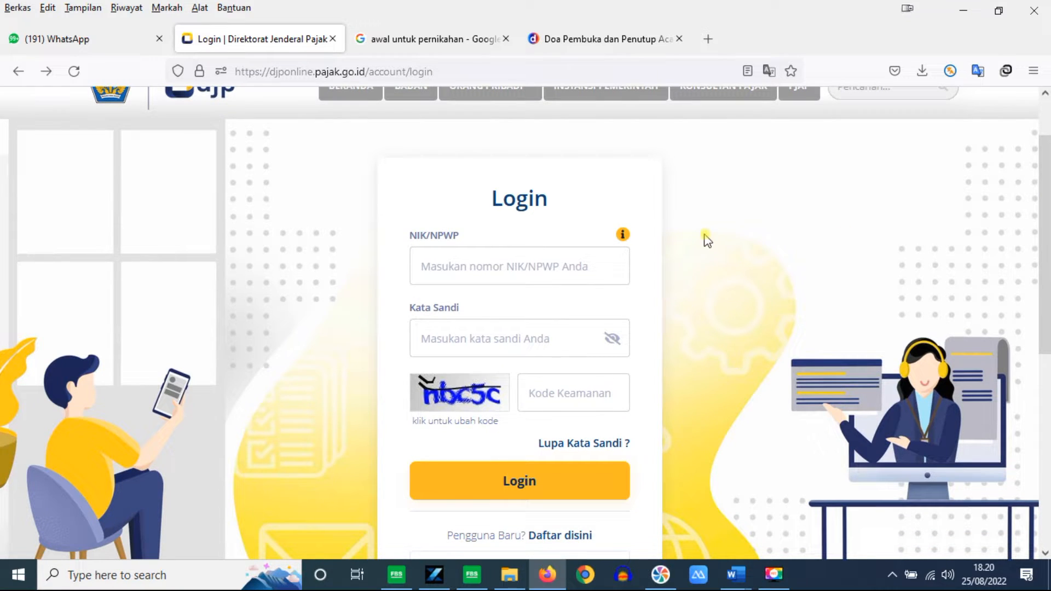
Step: Log in with the taxpayer's NPWP, account password and the displayed security code
{"action": "left_click", "coordinate": [505, 263]}
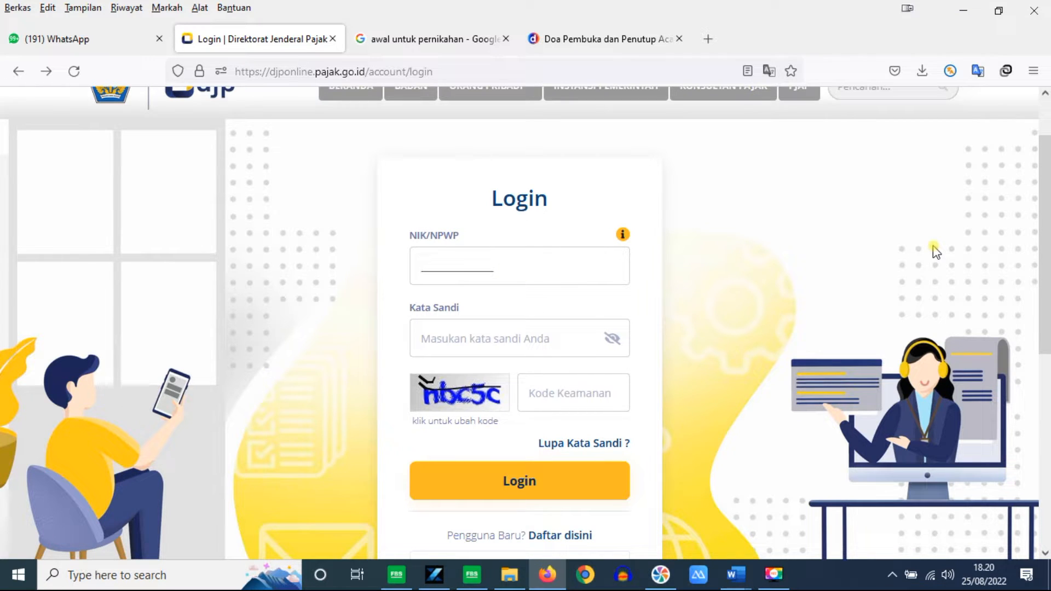
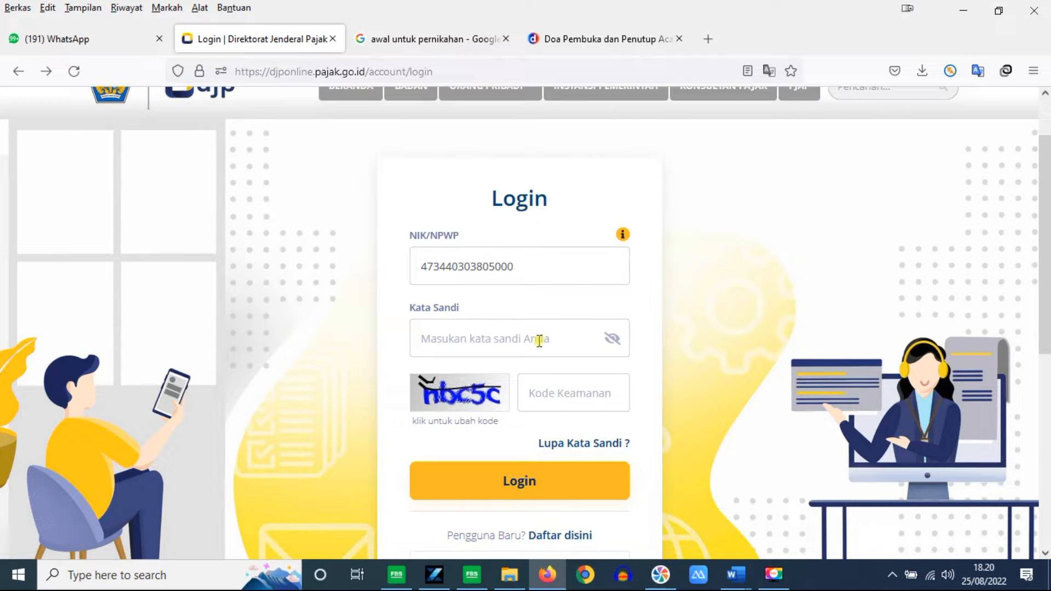
{"action": "type", "text": "•"}
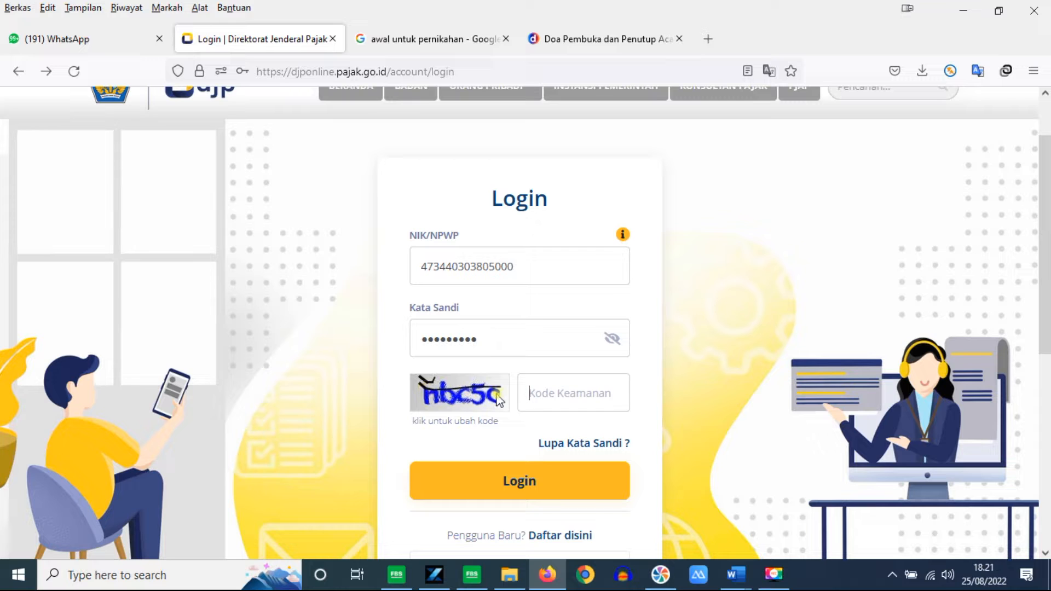
{"action": "type", "text": "nbc5c"}
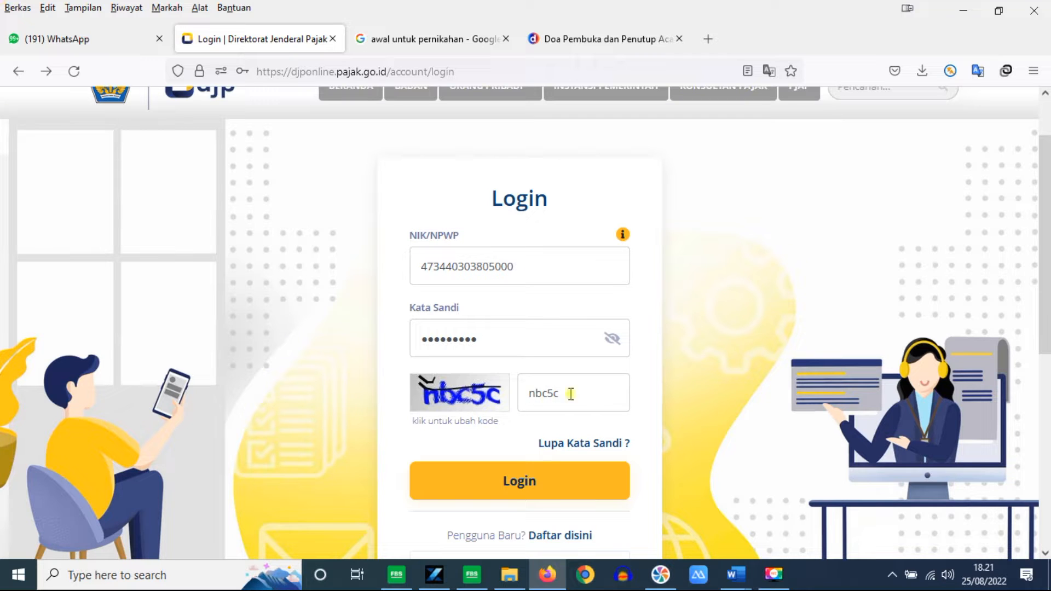
{"action": "left_click", "coordinate": [539, 488]}
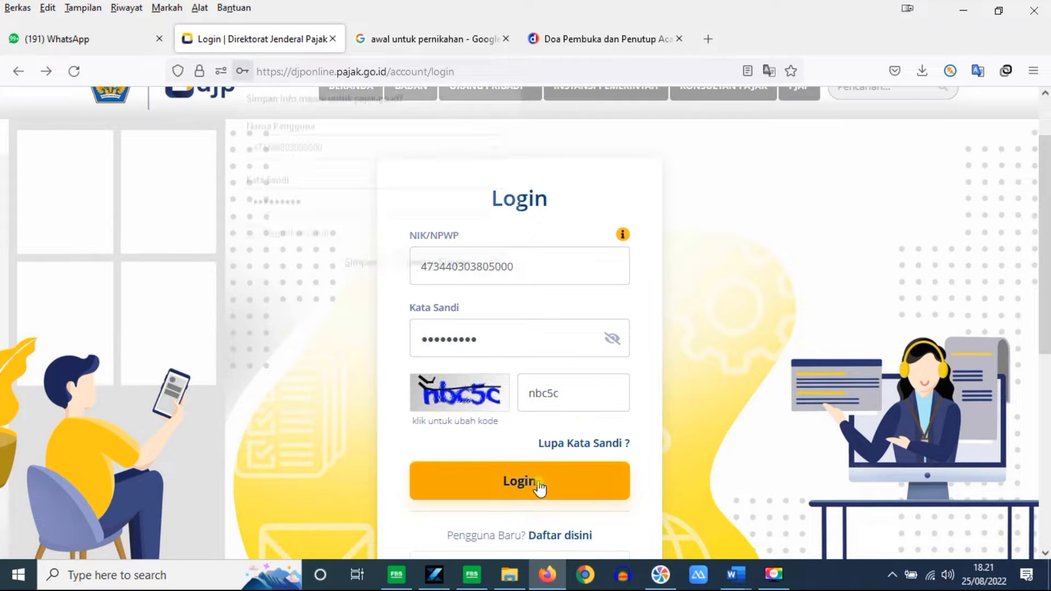
Step: Dismiss Firefox's save-login offer and scroll through the Arsip SPT table
{"action": "left_click", "coordinate": [786, 268]}
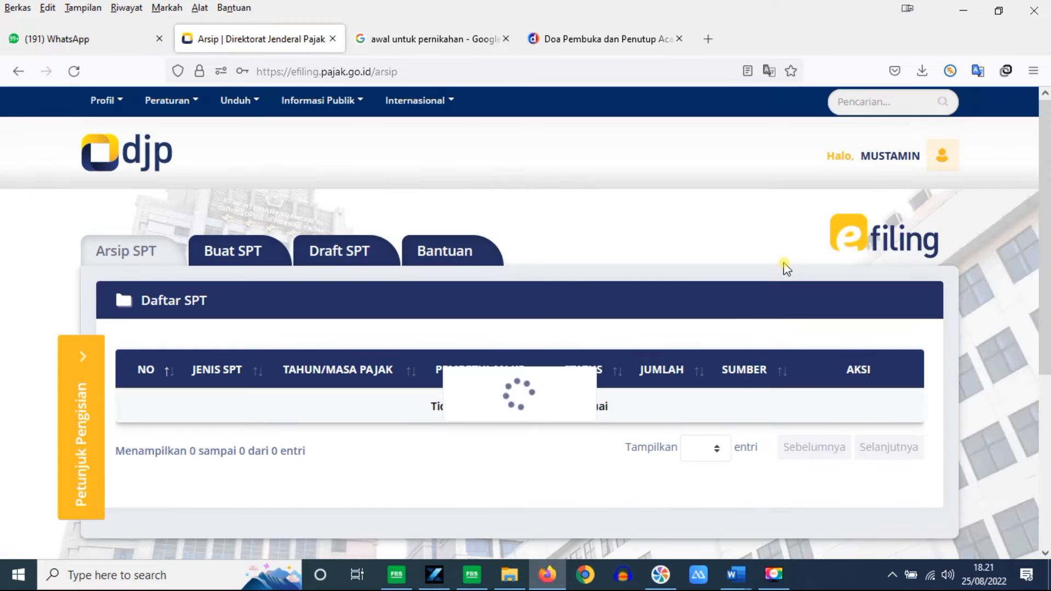
{"action": "scroll", "coordinate": [1047, 196], "scroll_direction": "down", "scroll_amount": 2}
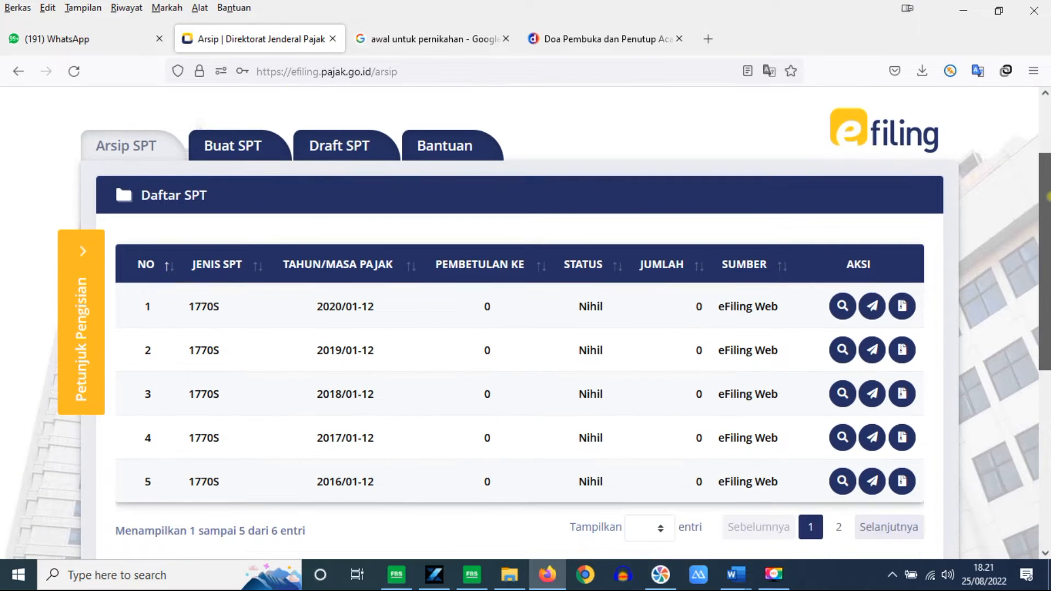
{"action": "scroll", "coordinate": [1047, 196], "scroll_direction": "down", "scroll_amount": 1}
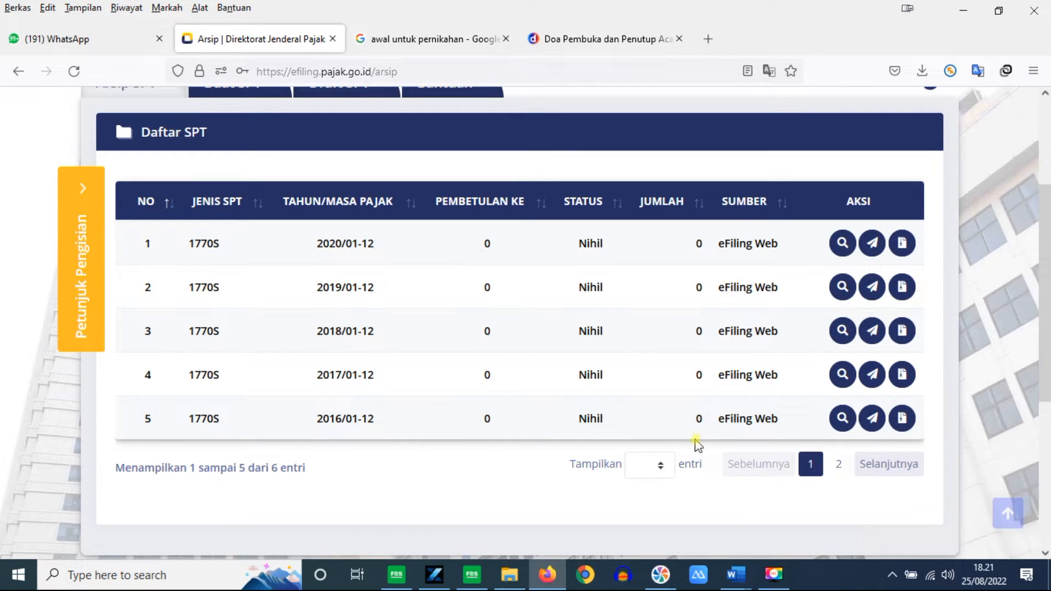
{"action": "left_click", "coordinate": [974, 548]}
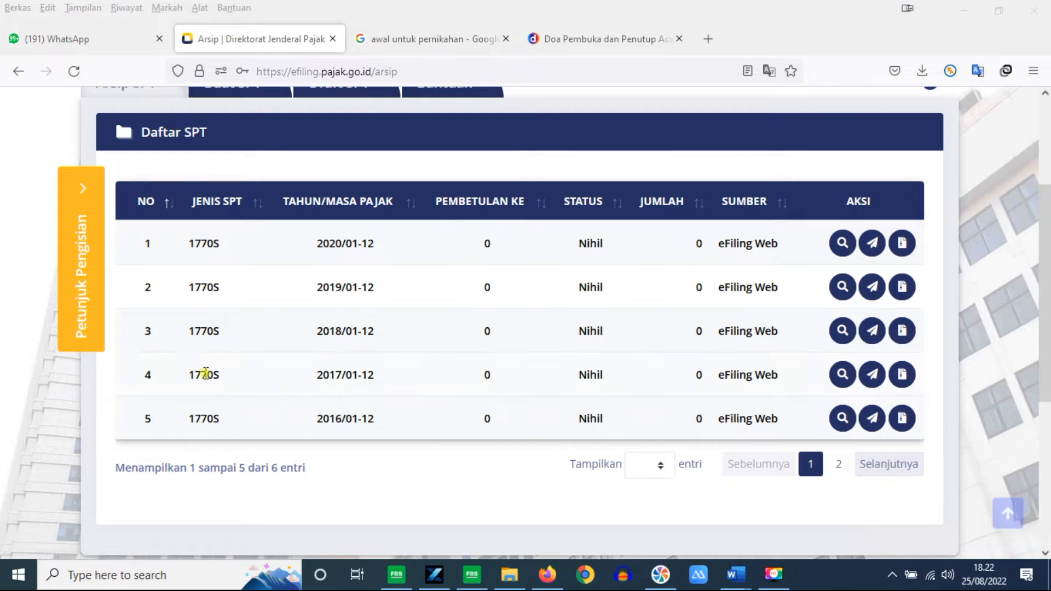
Step: View the archive's second page of 1770S returns, then return to page 1
{"action": "left_click", "coordinate": [838, 464]}
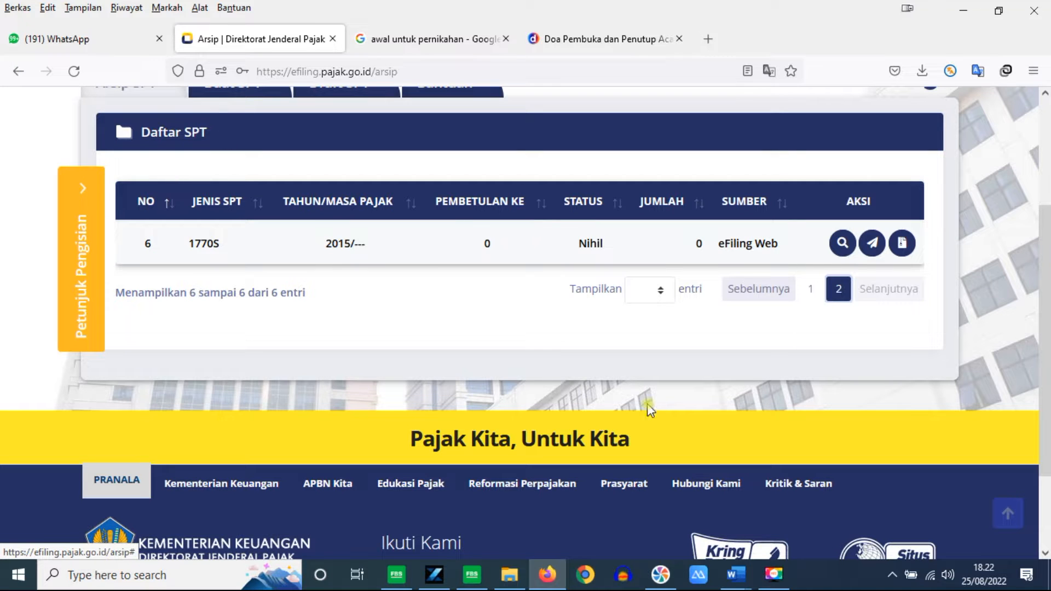
{"action": "scroll", "coordinate": [648, 409], "scroll_direction": "up", "scroll_amount": 3}
{"action": "scroll", "coordinate": [772, 370], "scroll_direction": "down", "scroll_amount": 1}
{"action": "left_click", "coordinate": [805, 402]}
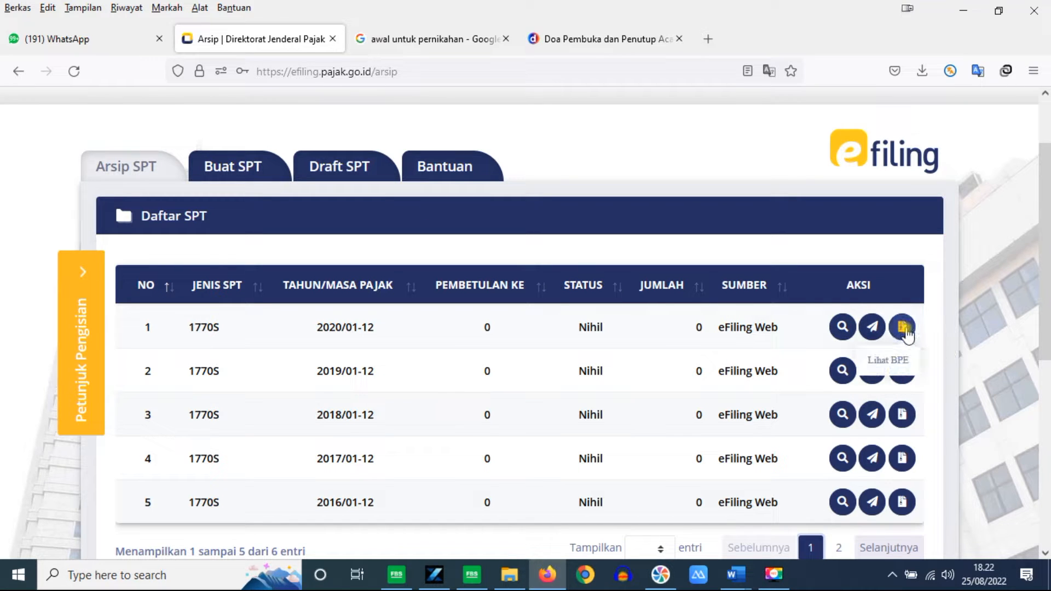
{"action": "left_click", "coordinate": [843, 327]}
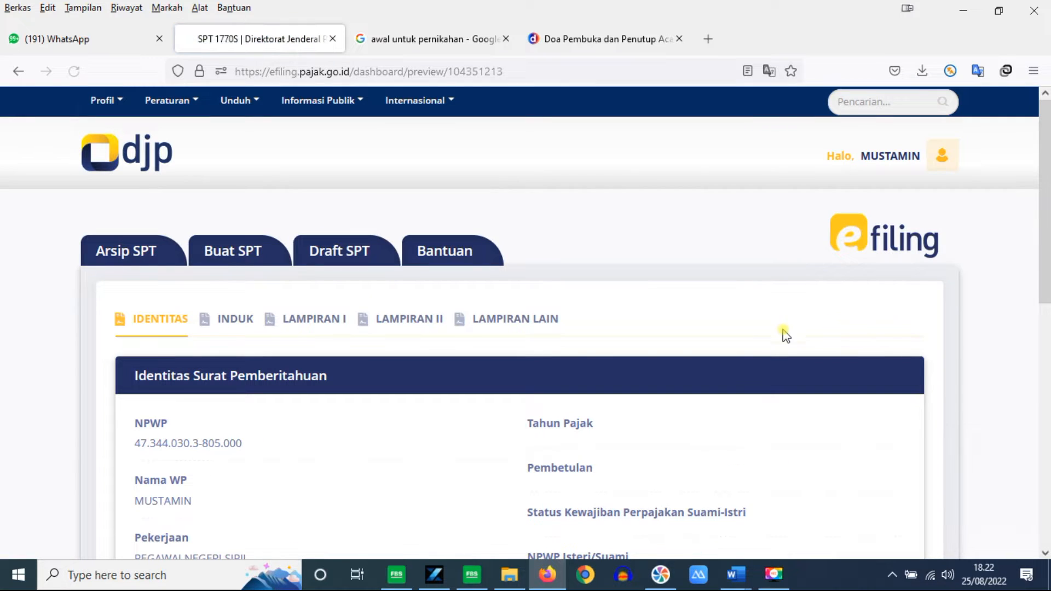
{"action": "left_click_drag", "start_coordinate": [1046, 223], "coordinate": [1047, 288]}
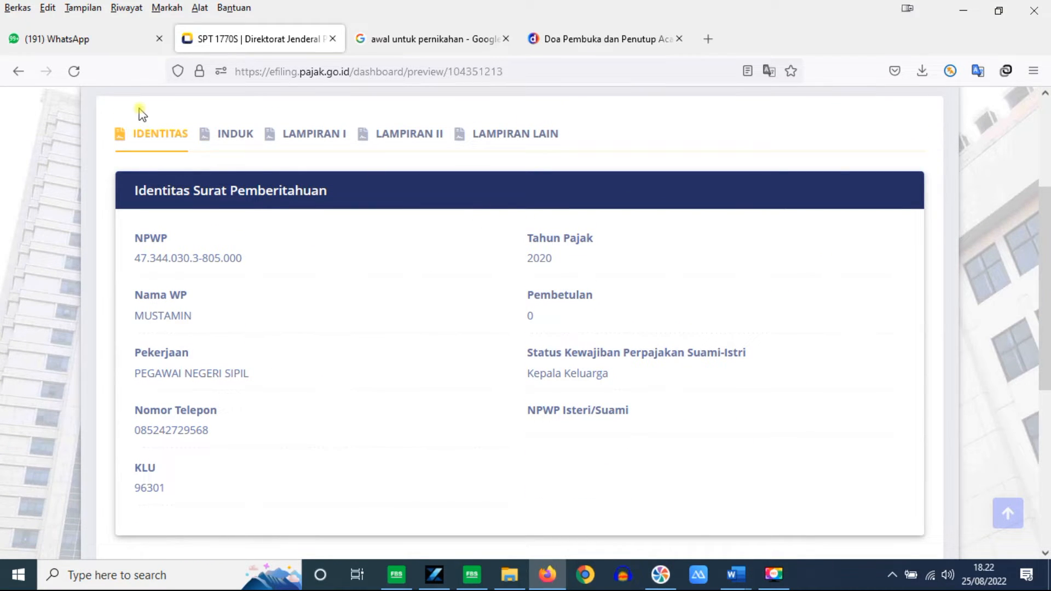
{"action": "left_click", "coordinate": [19, 71]}
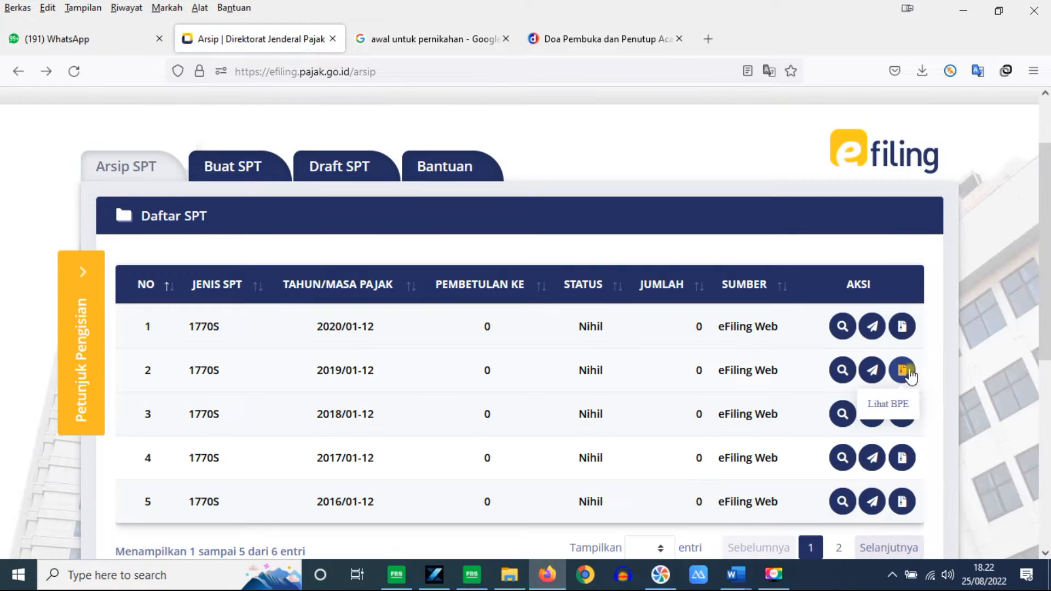
{"action": "left_click", "coordinate": [902, 327]}
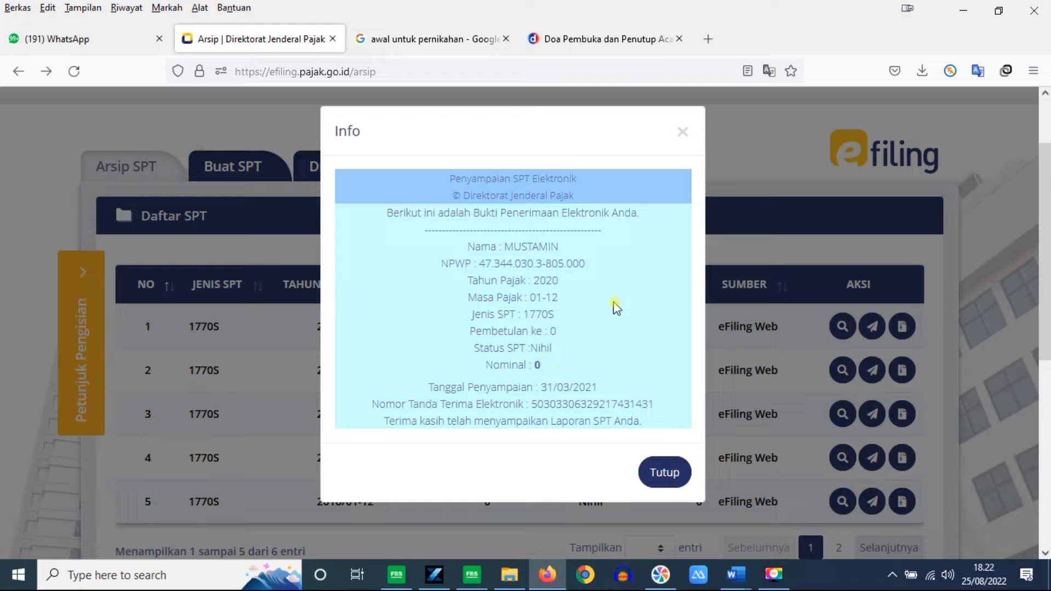
{"action": "left_click", "coordinate": [692, 126]}
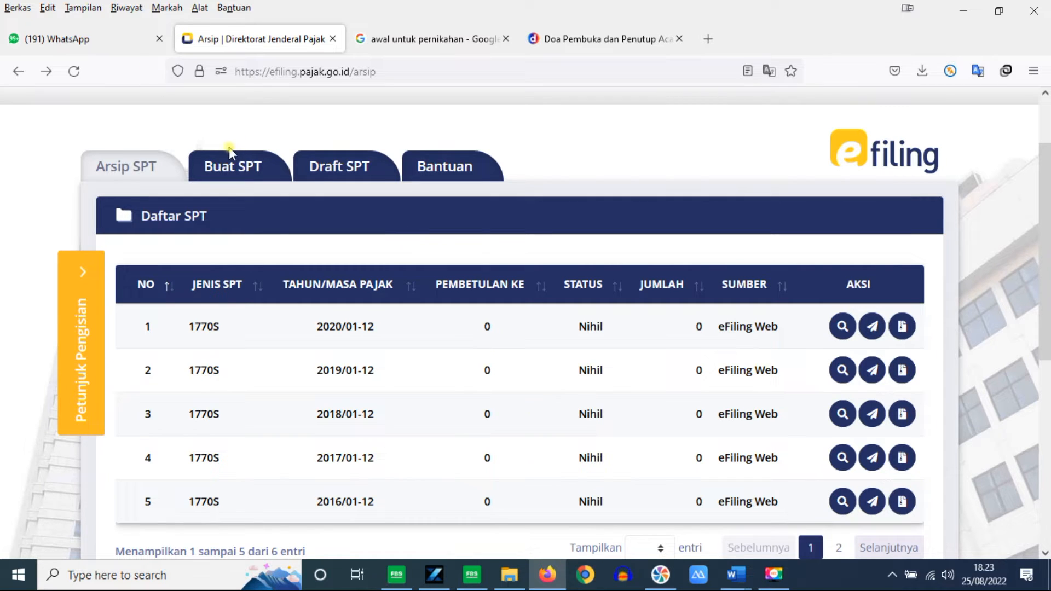
Step: Start a new SPT and answer Tidak to business income and filing separately from spouse
{"action": "left_click", "coordinate": [236, 170]}
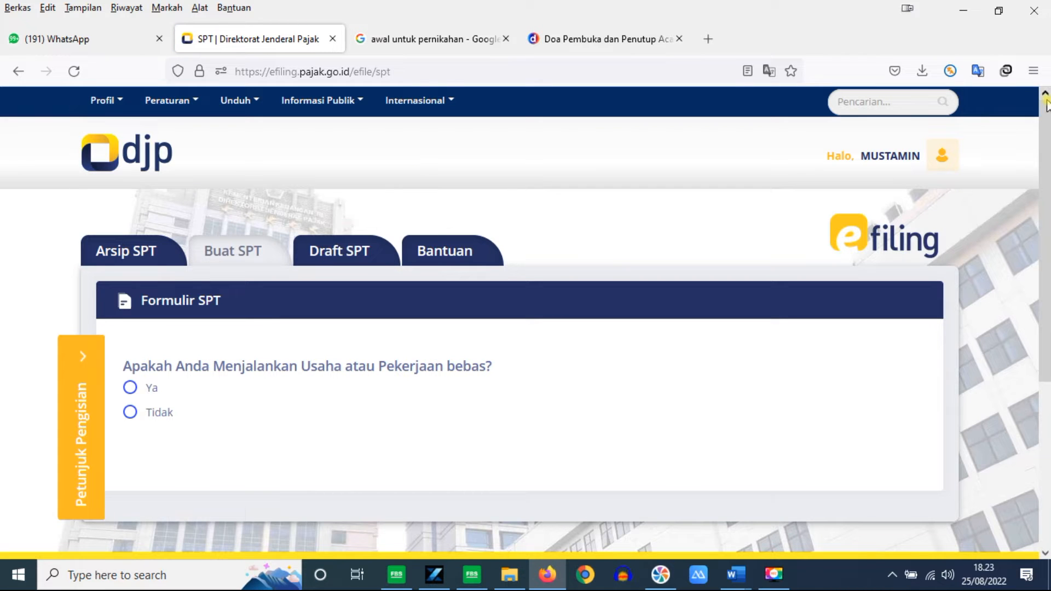
{"action": "scroll", "coordinate": [83, 492], "scroll_direction": "down", "scroll_amount": 2}
{"action": "scroll", "coordinate": [525, 323], "scroll_direction": "down", "scroll_amount": 1}
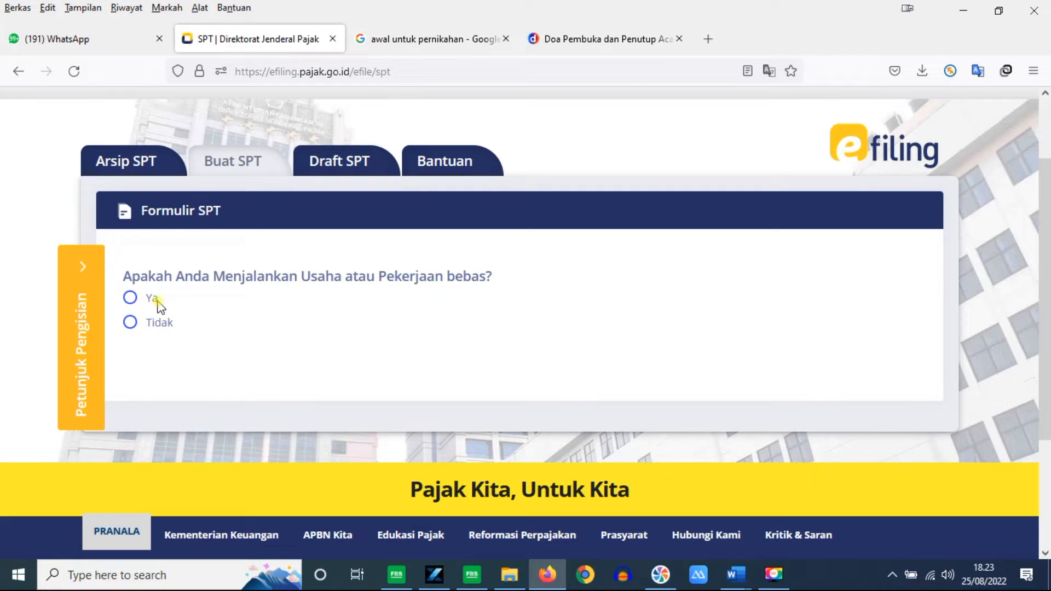
{"action": "left_click", "coordinate": [132, 322]}
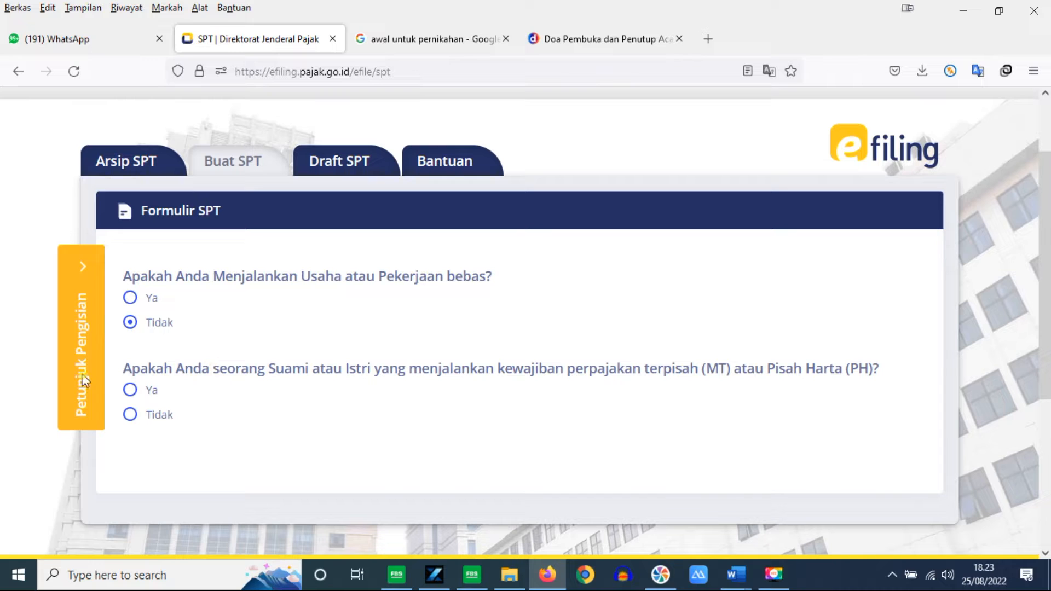
{"action": "left_click", "coordinate": [131, 417]}
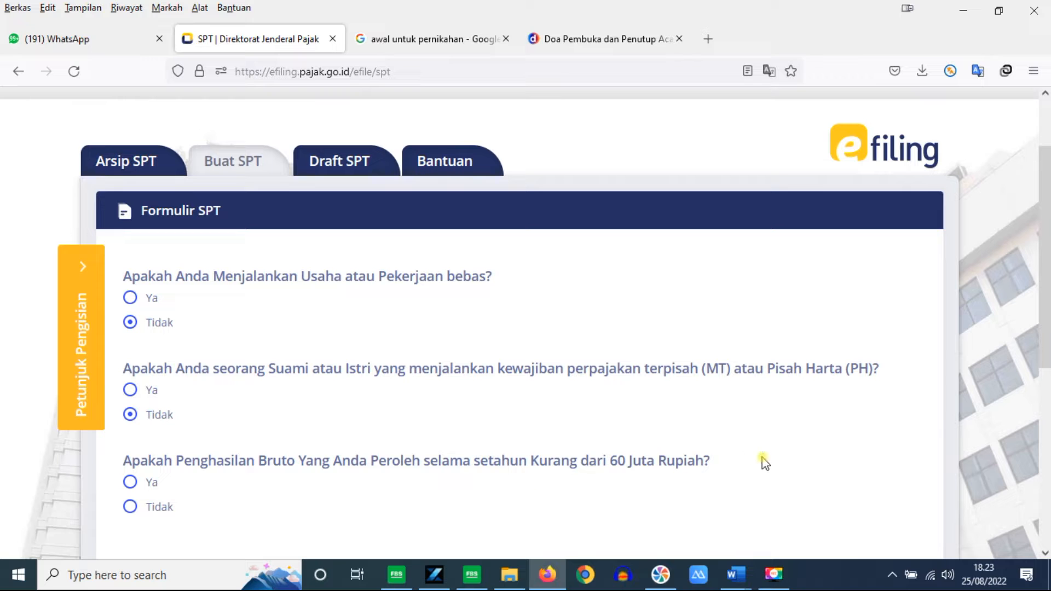
Step: Answer Tidak to gross income under 60 million and choose the guided 1770 S form
{"action": "left_click_drag", "start_coordinate": [1043, 312], "coordinate": [1044, 353]}
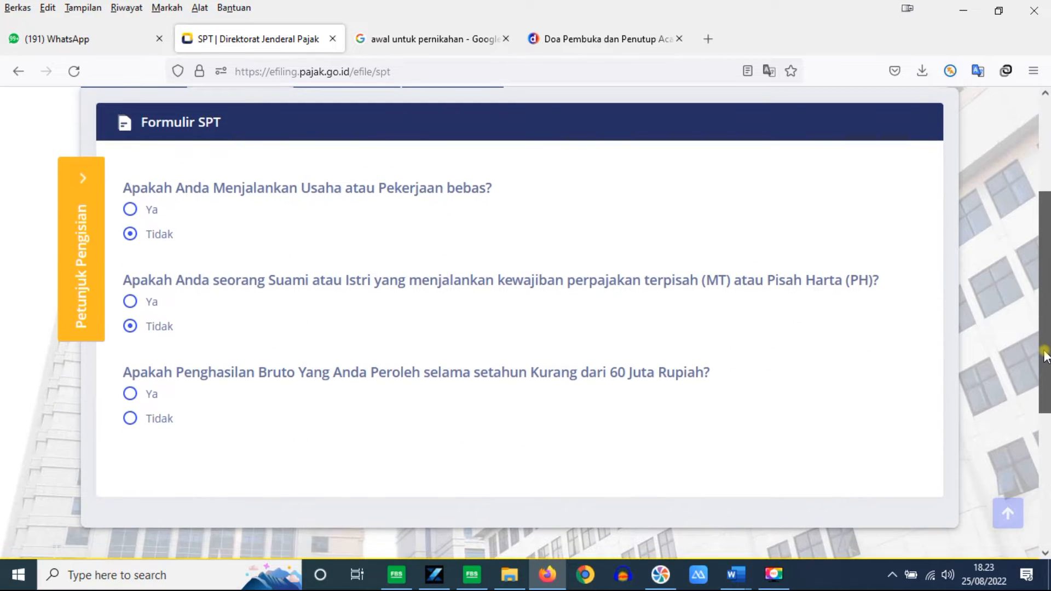
{"action": "left_click_drag", "start_coordinate": [1044, 350], "coordinate": [1044, 353]}
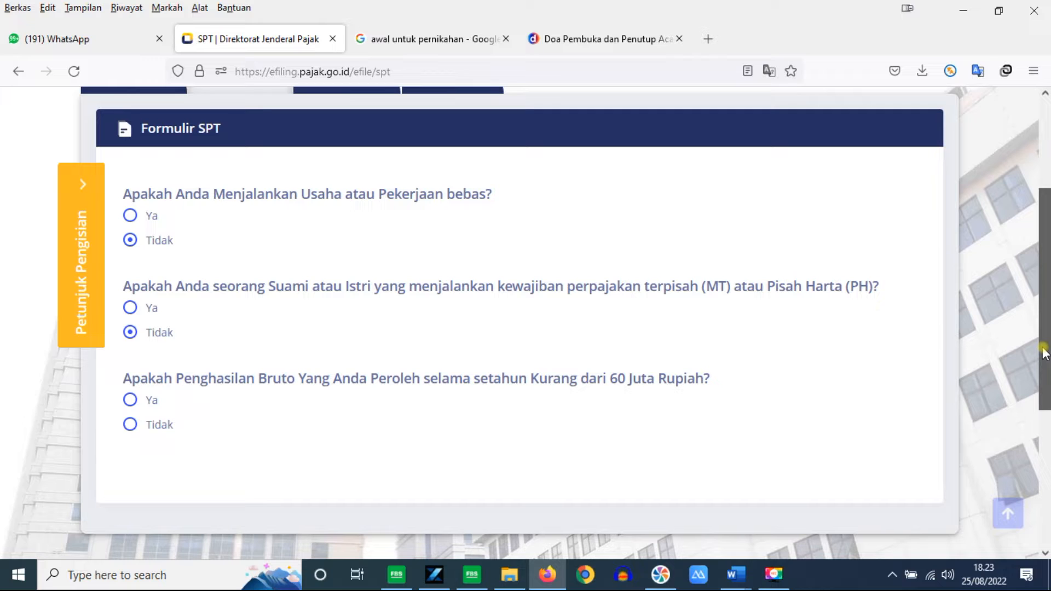
{"action": "left_click_drag", "start_coordinate": [1045, 353], "coordinate": [1046, 350]}
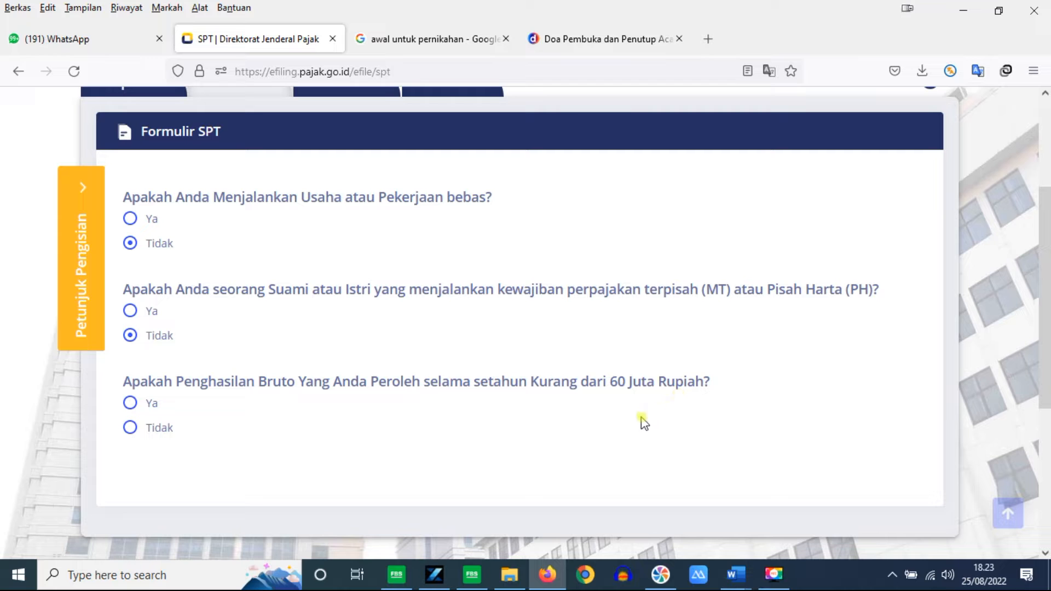
{"action": "left_click", "coordinate": [150, 433]}
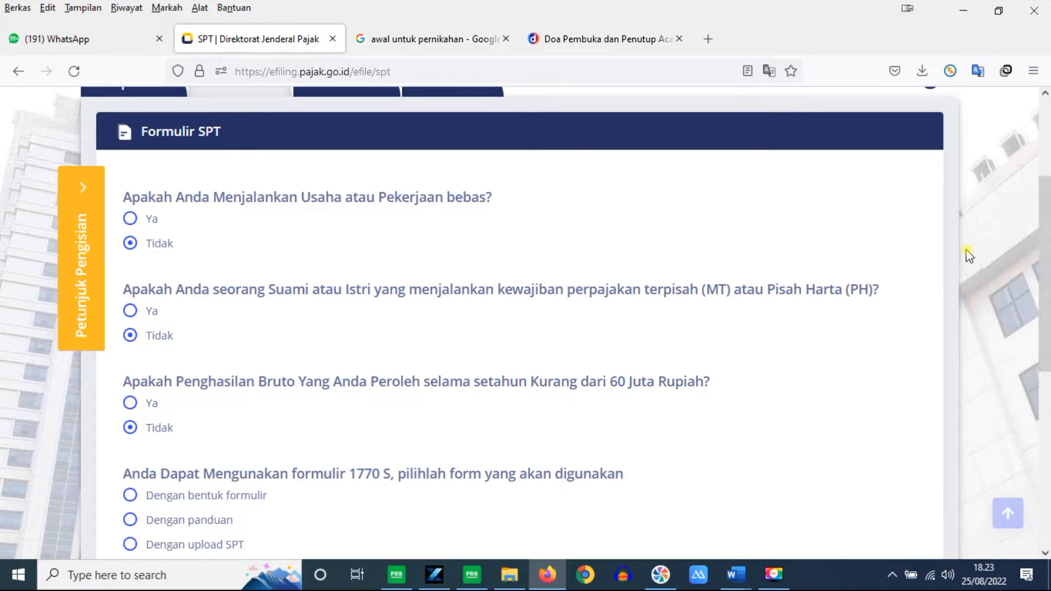
{"action": "scroll", "coordinate": [963, 246], "scroll_direction": "down", "scroll_amount": 2}
{"action": "scroll", "coordinate": [668, 392], "scroll_direction": "up", "scroll_amount": 1}
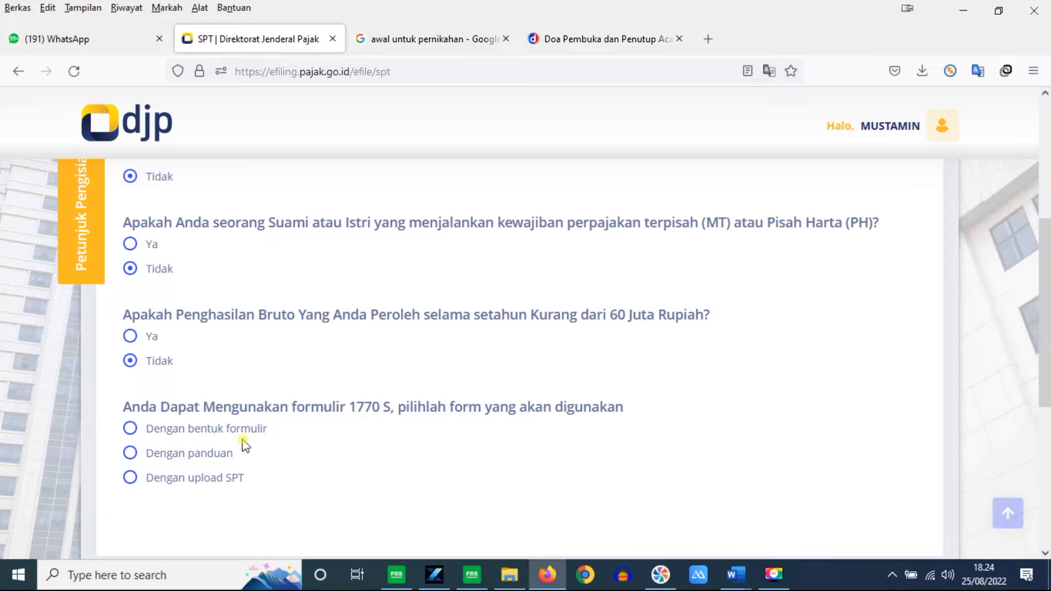
{"action": "left_click", "coordinate": [130, 453]}
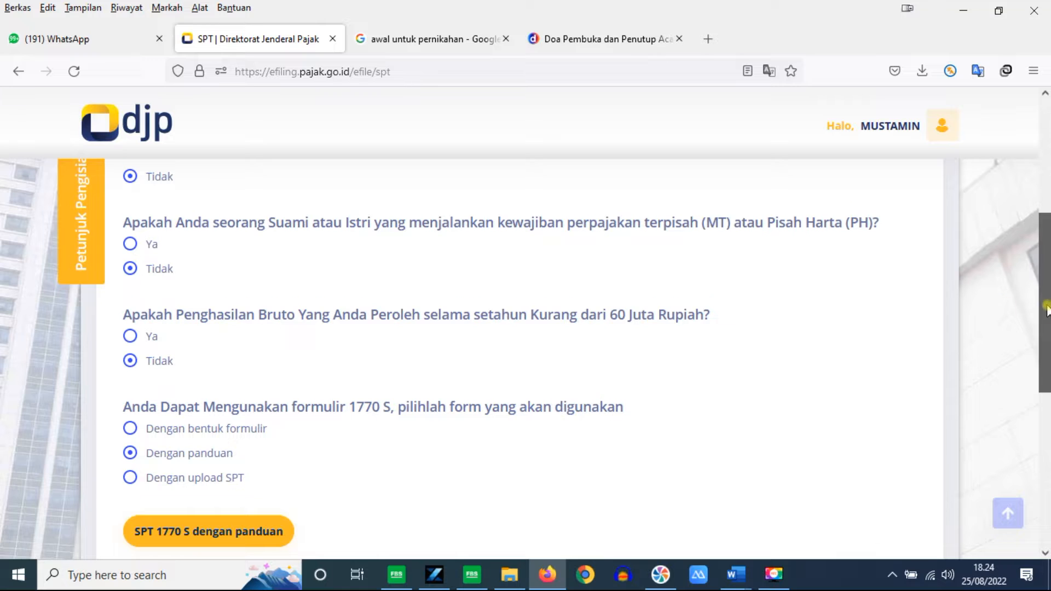
{"action": "left_click_drag", "start_coordinate": [1045, 304], "coordinate": [1045, 369]}
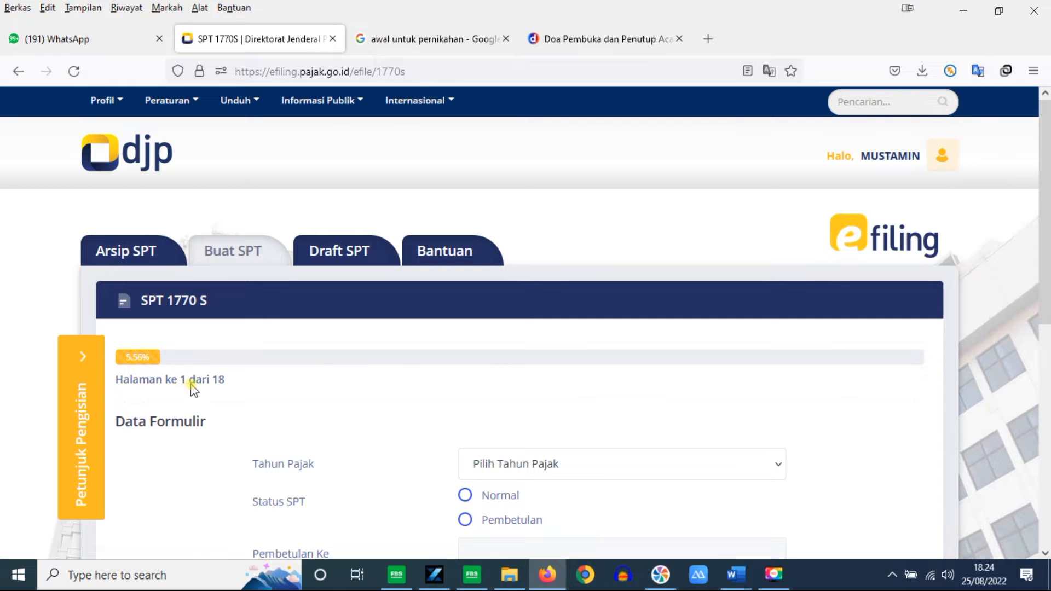
Step: Set Tahun Pajak to 2021 with Normal status and continue to page 2
{"action": "left_click_drag", "start_coordinate": [1046, 222], "coordinate": [1047, 273]}
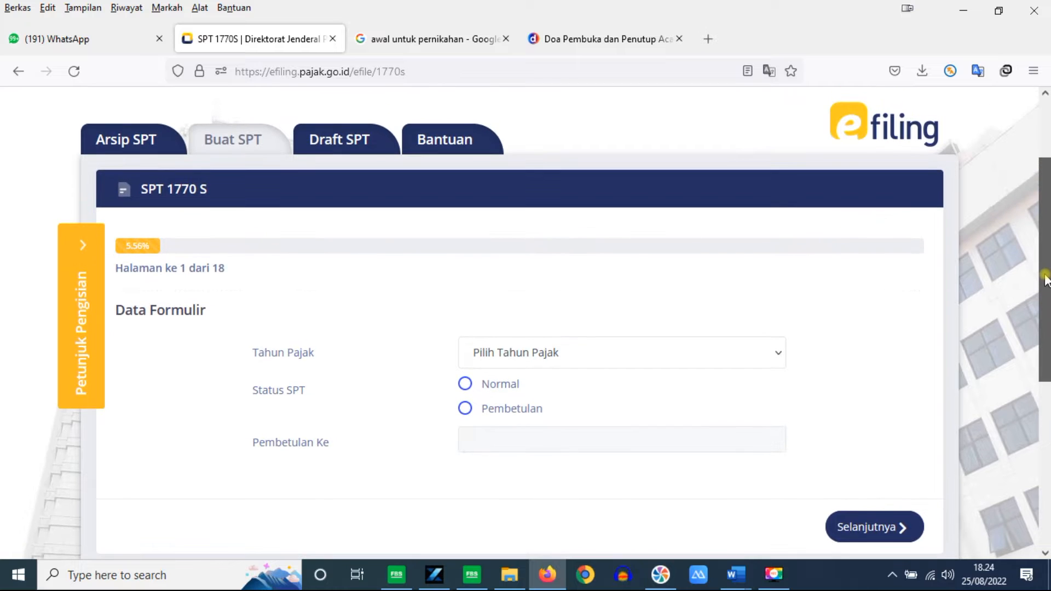
{"action": "left_click", "coordinate": [777, 358]}
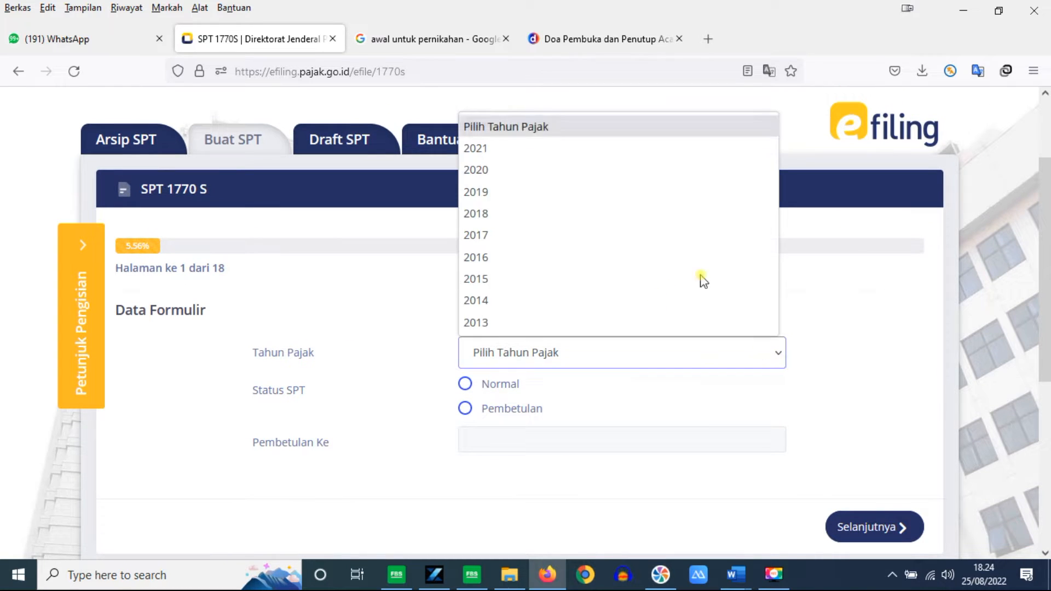
{"action": "left_click", "coordinate": [571, 149]}
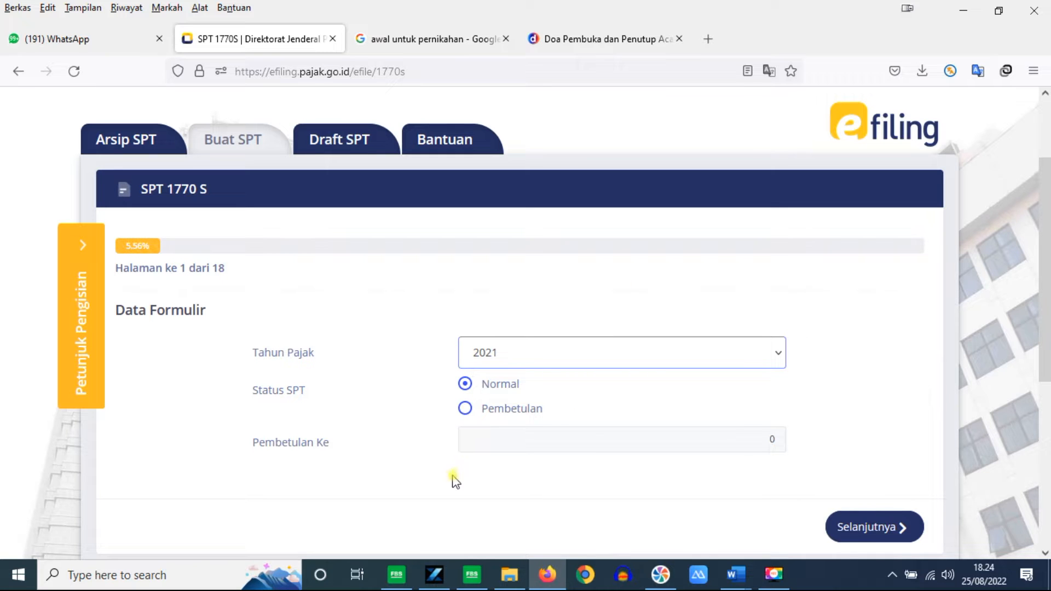
{"action": "left_click", "coordinate": [846, 531]}
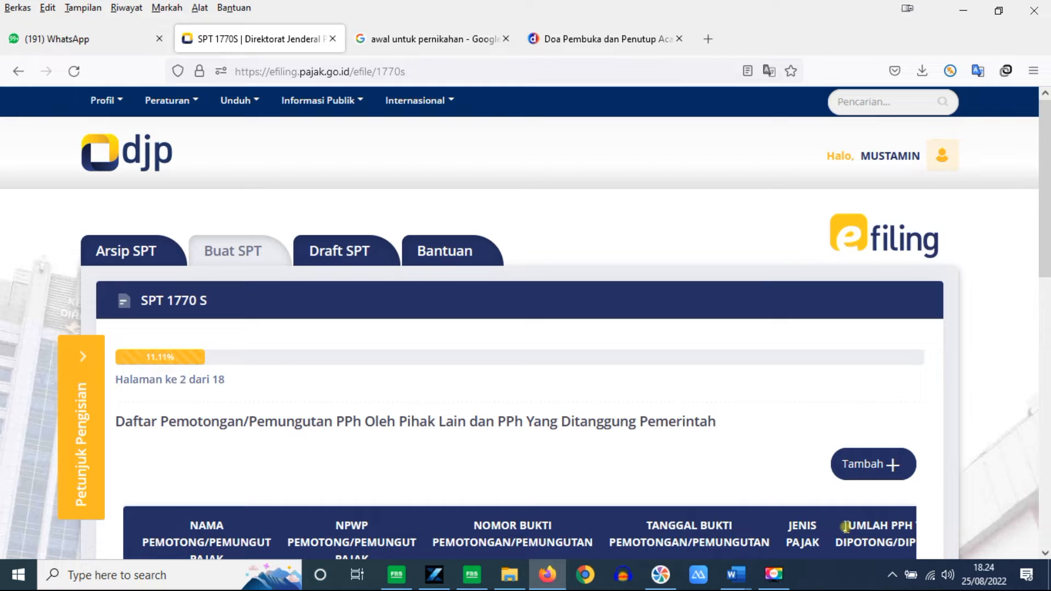
Step: Review the Pasal 21 withholding entry dated 10-1-2022 on page 2
{"action": "scroll", "coordinate": [1046, 320], "scroll_direction": "down", "scroll_amount": 3}
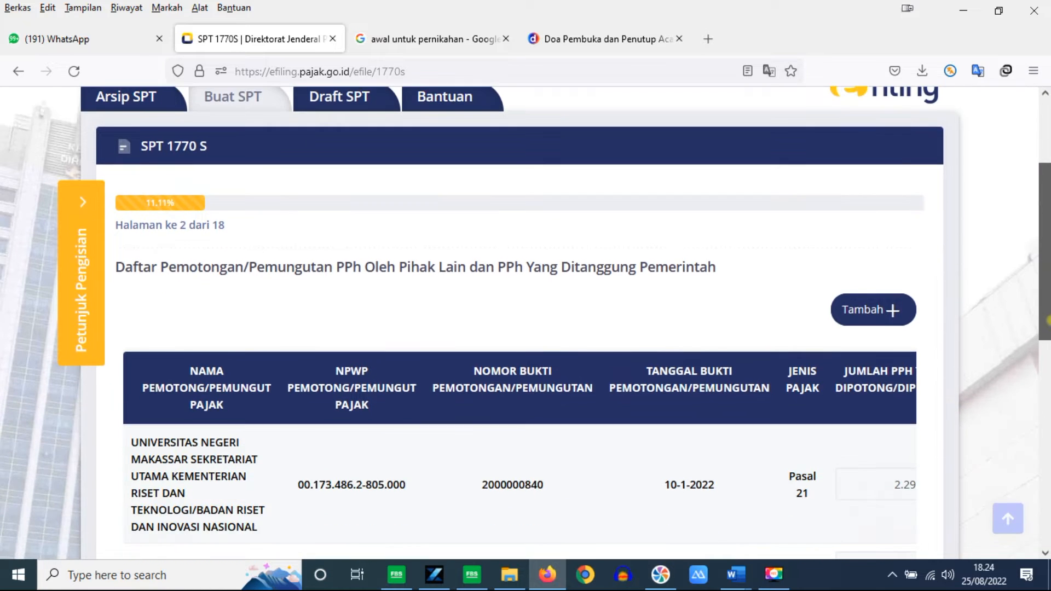
{"action": "scroll", "coordinate": [526, 322], "scroll_direction": "down", "scroll_amount": 2}
{"action": "left_click_drag", "start_coordinate": [1049, 374], "coordinate": [1046, 360]}
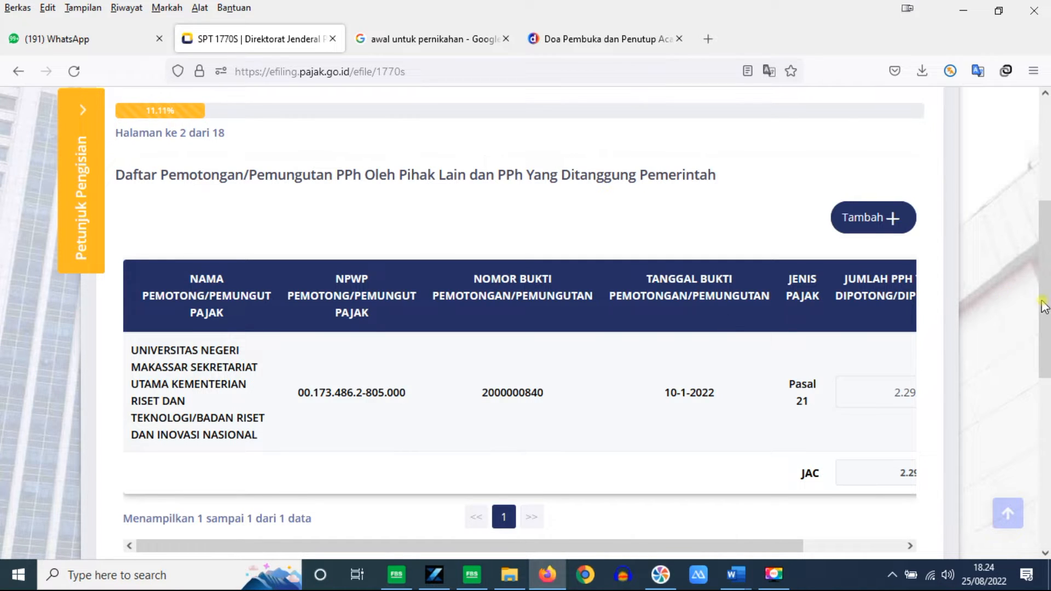
{"action": "scroll", "coordinate": [1043, 307], "scroll_direction": "up", "scroll_amount": 1}
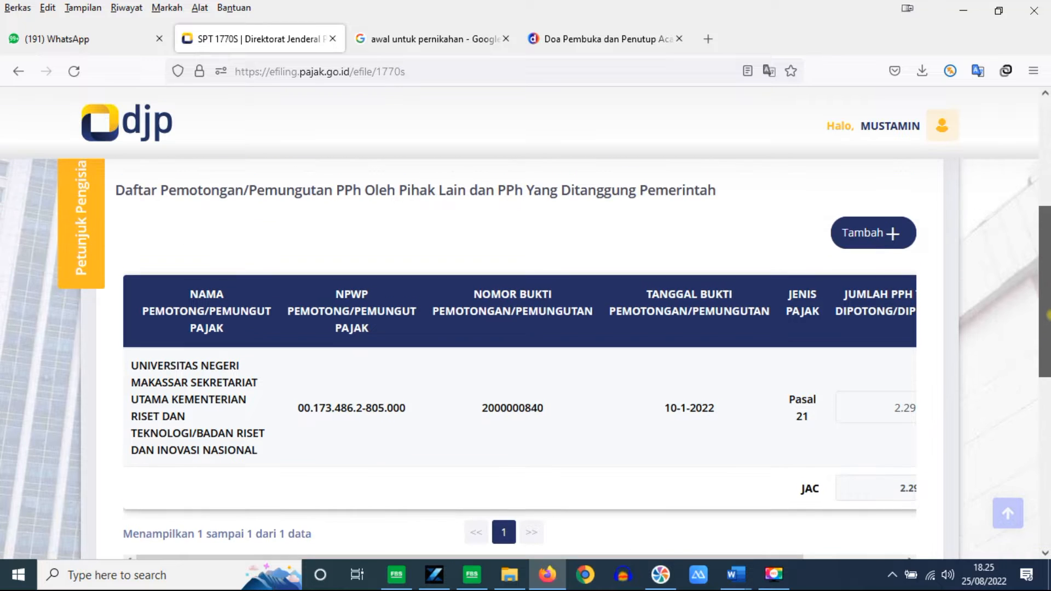
{"action": "left_click_drag", "start_coordinate": [1049, 315], "coordinate": [1048, 305]}
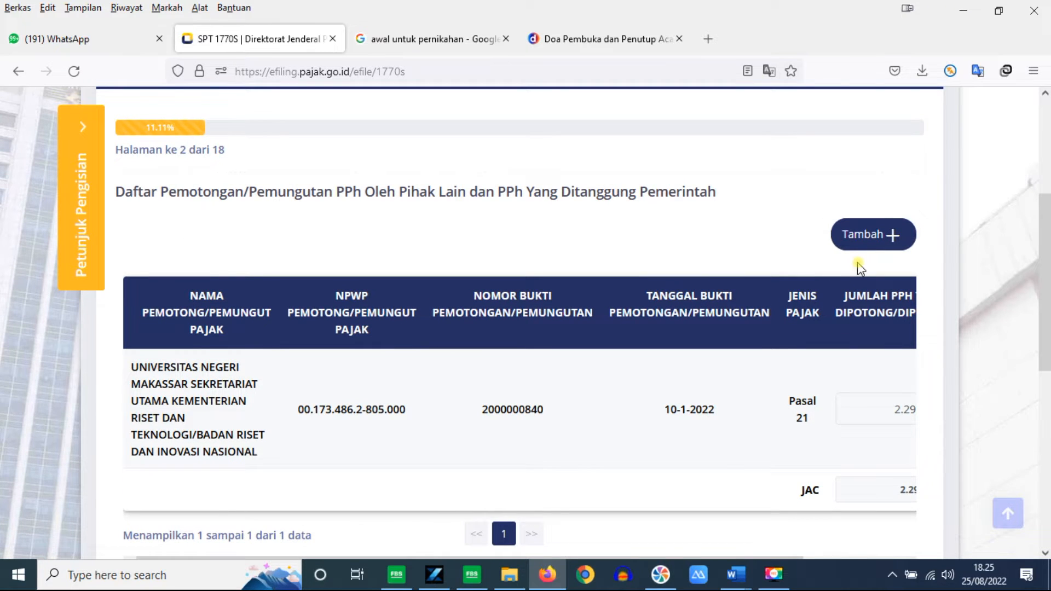
{"action": "left_click_drag", "start_coordinate": [1047, 321], "coordinate": [1047, 372]}
{"action": "left_click_drag", "start_coordinate": [758, 462], "coordinate": [933, 328]}
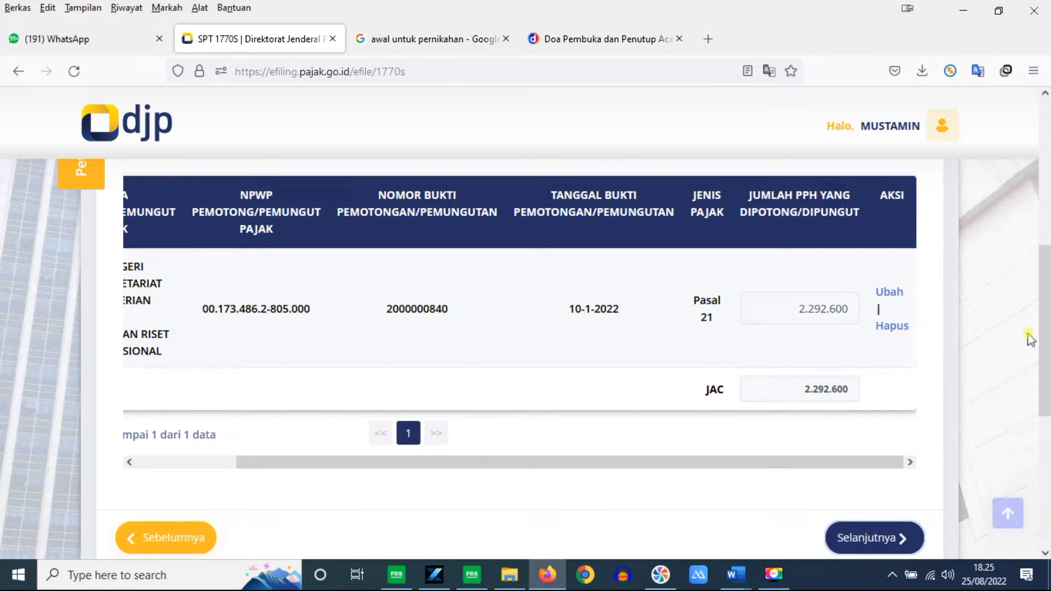
{"action": "left_click_drag", "start_coordinate": [1045, 348], "coordinate": [1045, 285]}
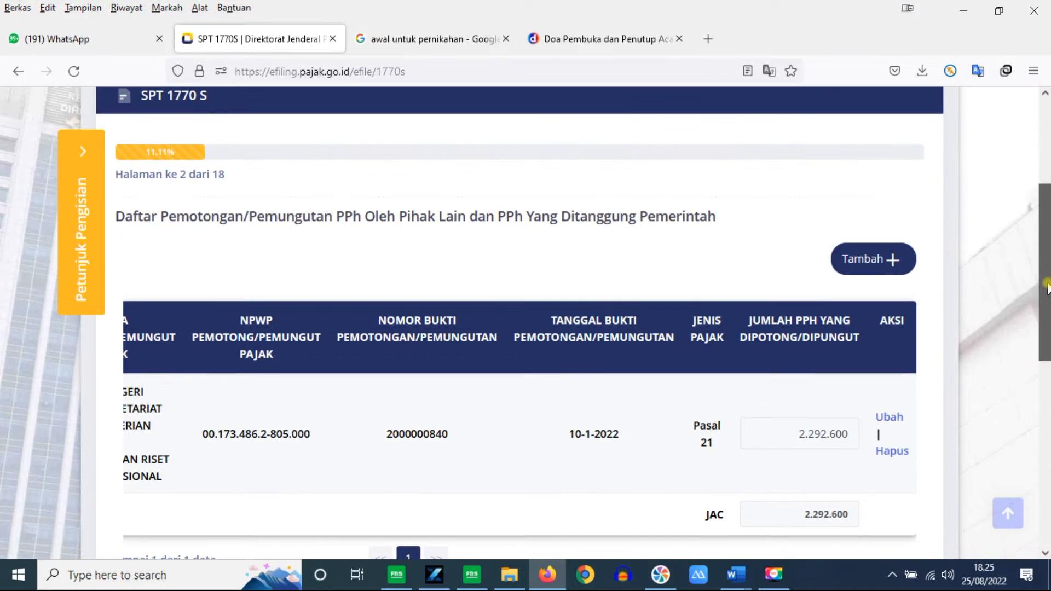
{"action": "left_click", "coordinate": [864, 263]}
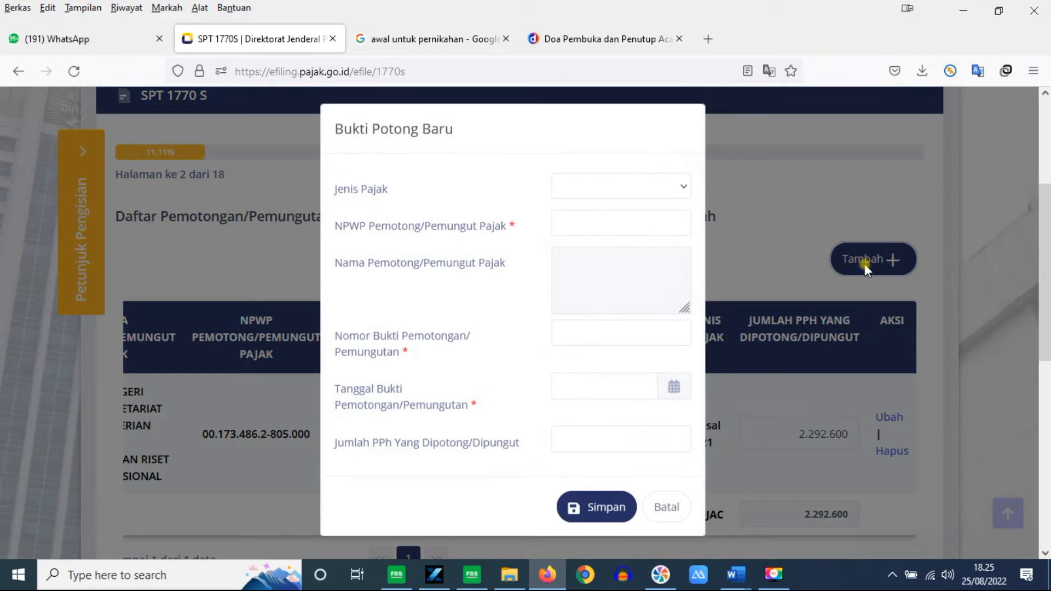
{"action": "left_click", "coordinate": [688, 190]}
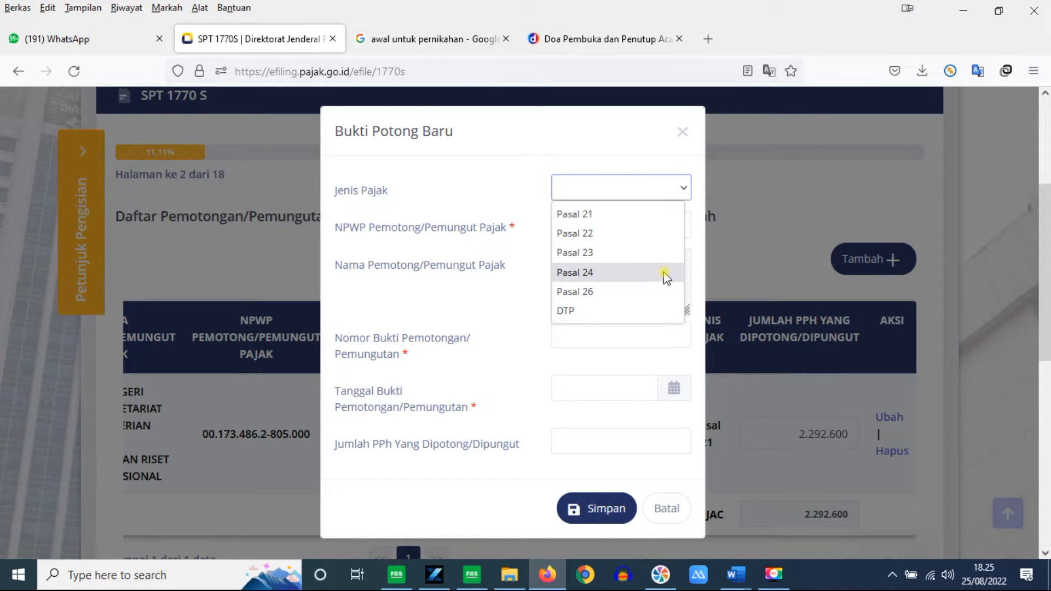
{"action": "left_click", "coordinate": [510, 307]}
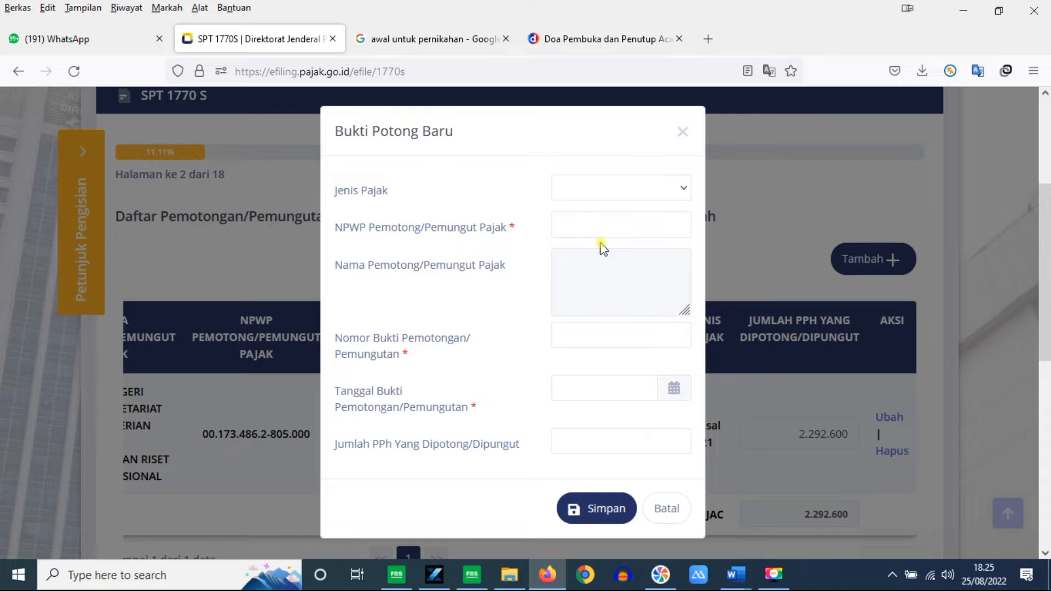
{"action": "left_click", "coordinate": [613, 227]}
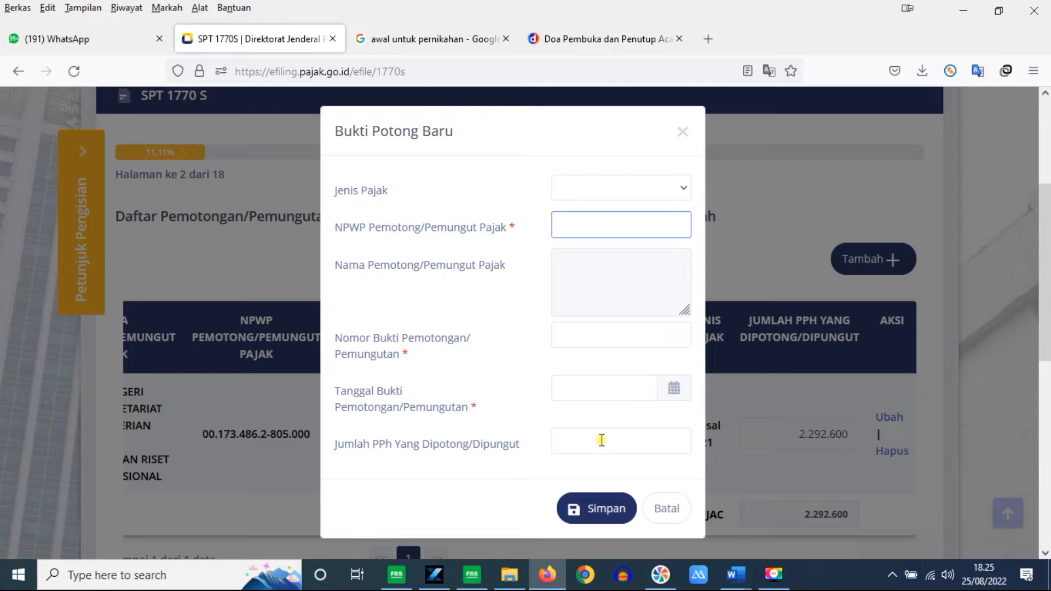
{"action": "left_click", "coordinate": [629, 444]}
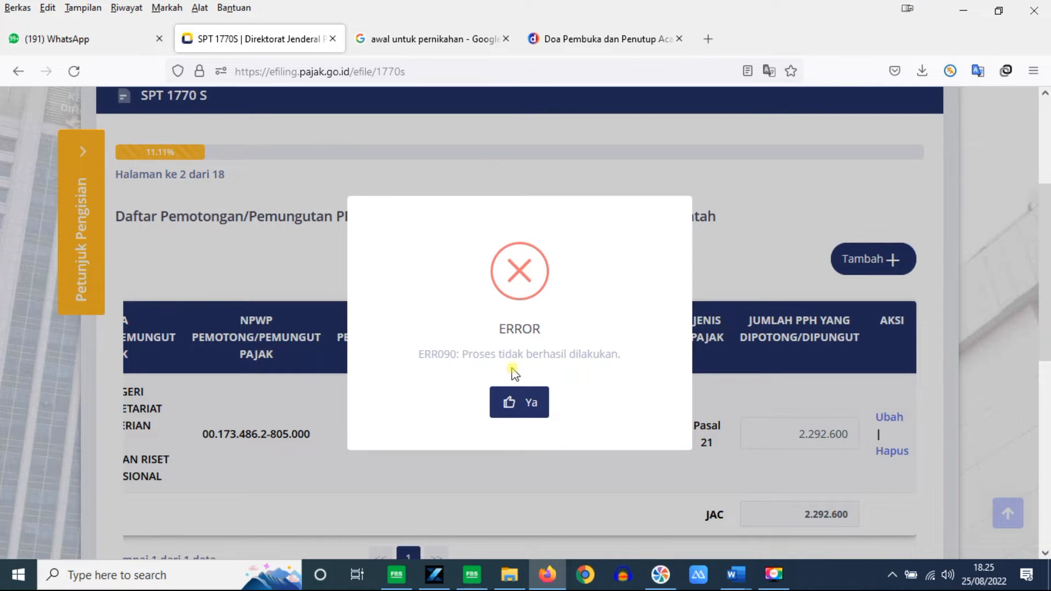
{"action": "left_click", "coordinate": [511, 403]}
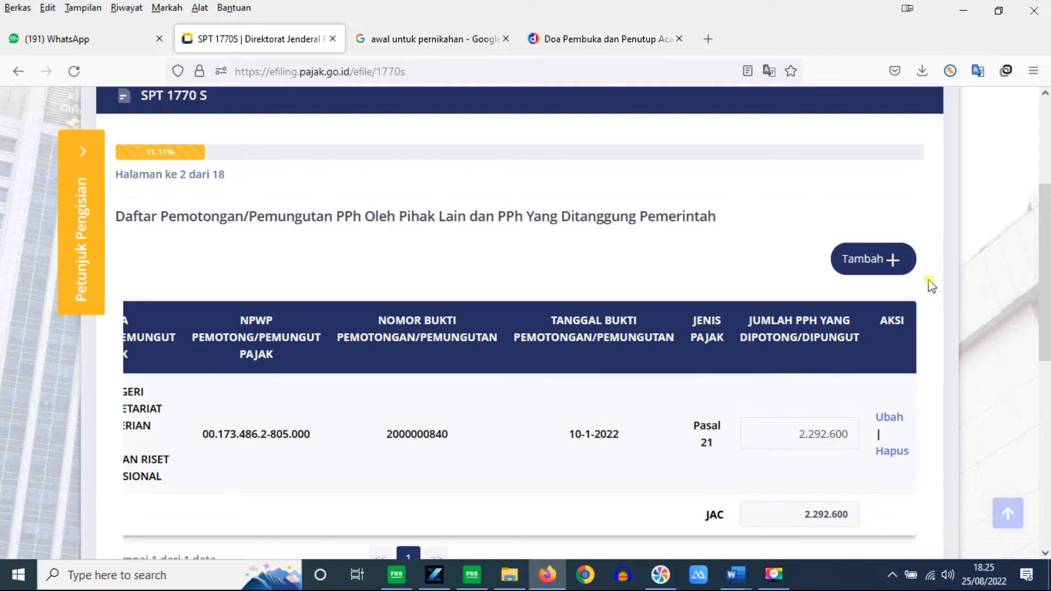
{"action": "scroll", "coordinate": [1045, 307], "scroll_direction": "down", "scroll_amount": 3}
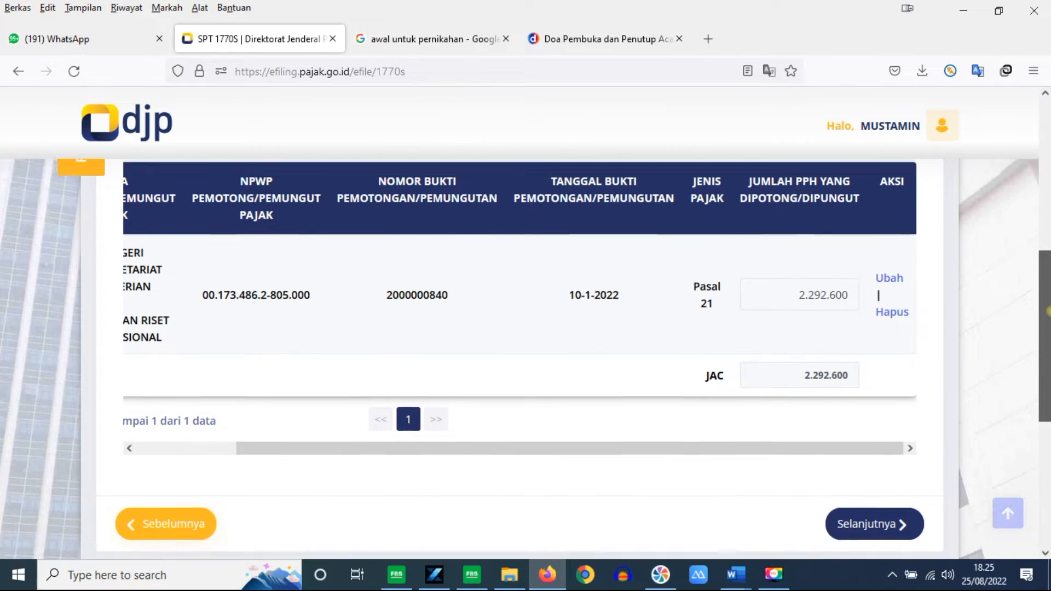
{"action": "left_click_drag", "start_coordinate": [1050, 311], "coordinate": [1050, 320]}
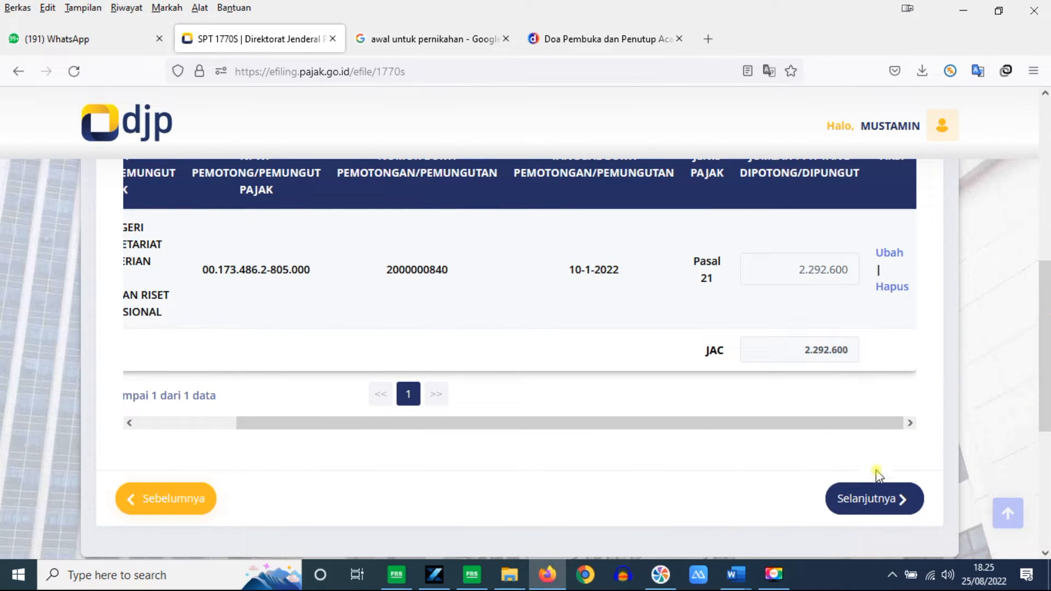
Step: Check the 58.540.718 net employment income on page 3 and advance to page 4
{"action": "left_click", "coordinate": [870, 505]}
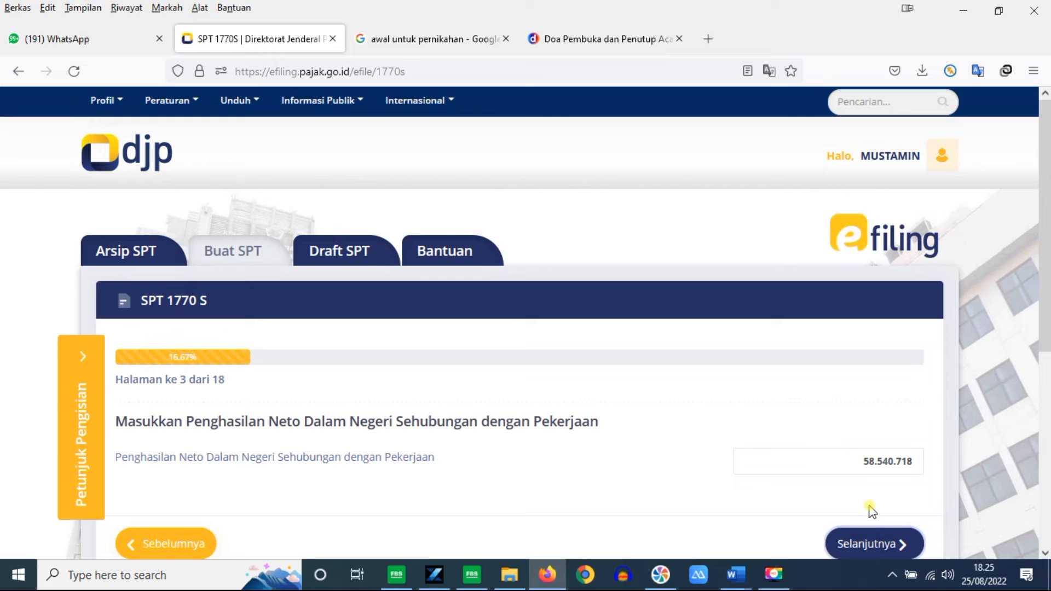
{"action": "scroll", "coordinate": [1045, 290], "scroll_direction": "down", "scroll_amount": 1}
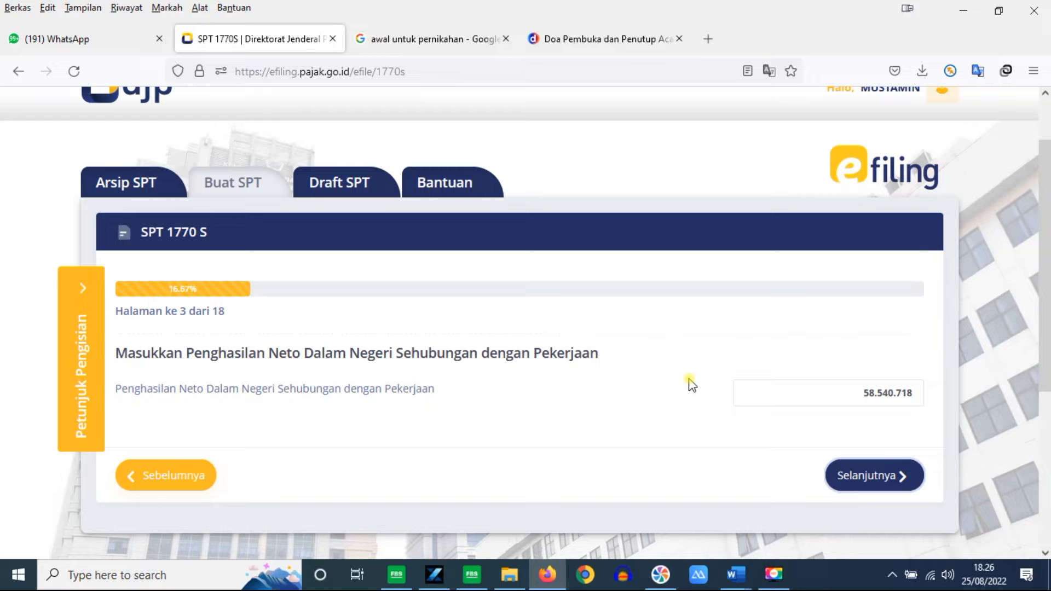
{"action": "left_click_drag", "start_coordinate": [859, 393], "coordinate": [922, 394]}
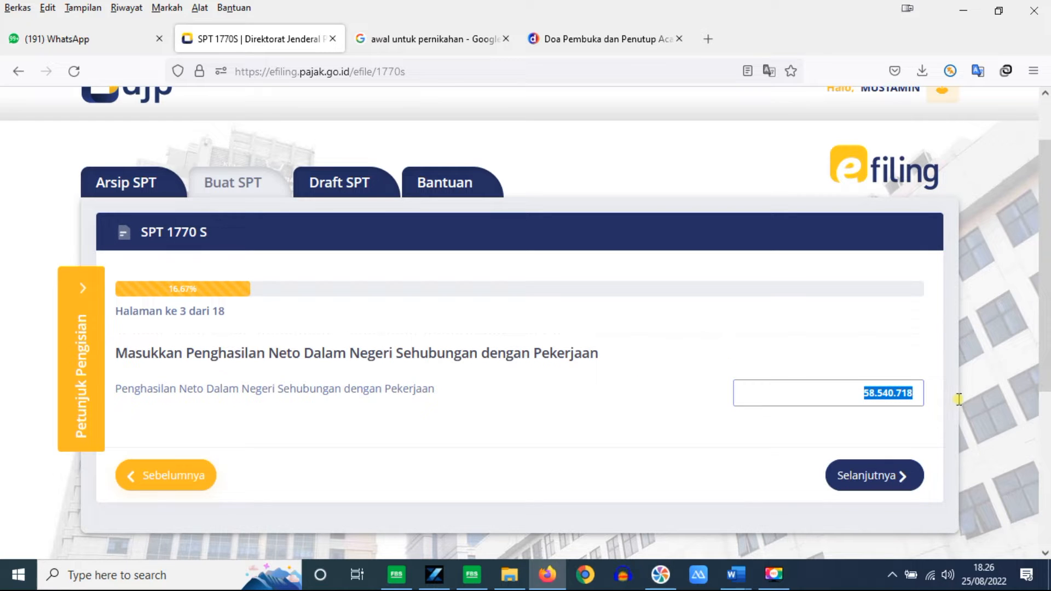
{"action": "left_click", "coordinate": [892, 414]}
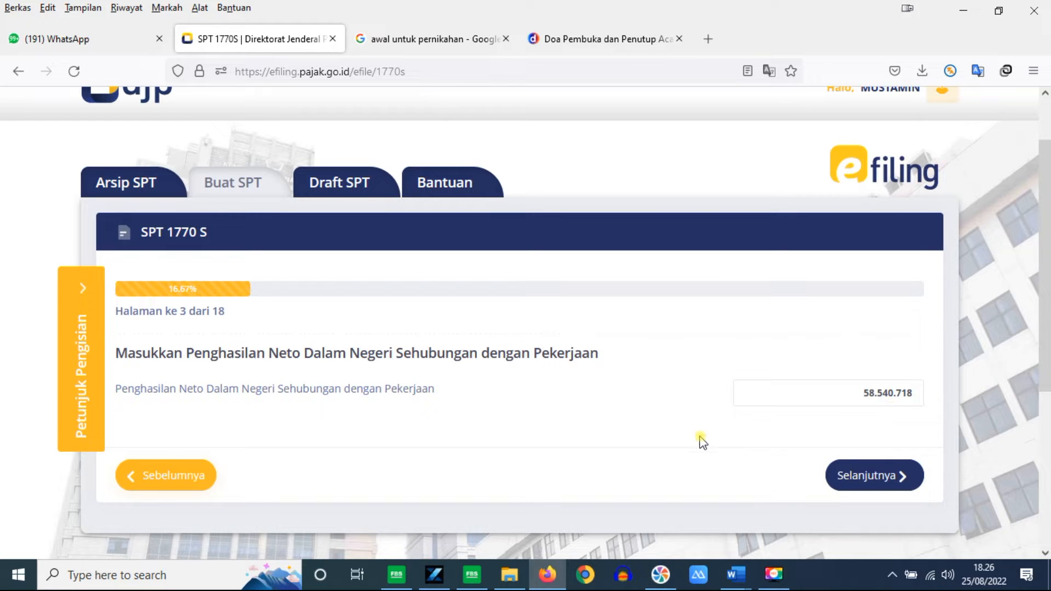
{"action": "left_click", "coordinate": [881, 476]}
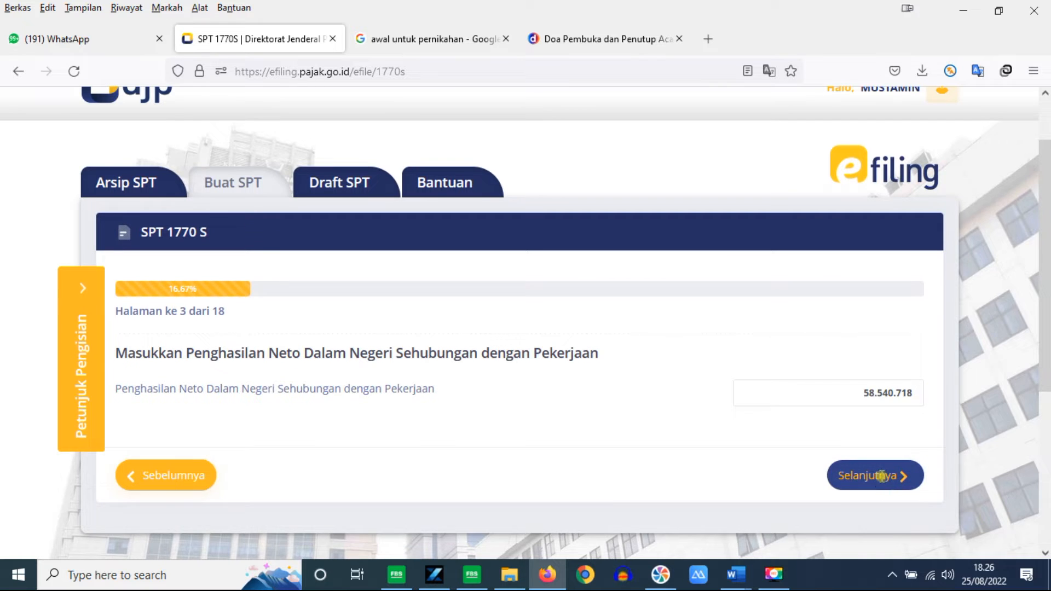
{"action": "left_click_drag", "start_coordinate": [1045, 268], "coordinate": [1047, 322]}
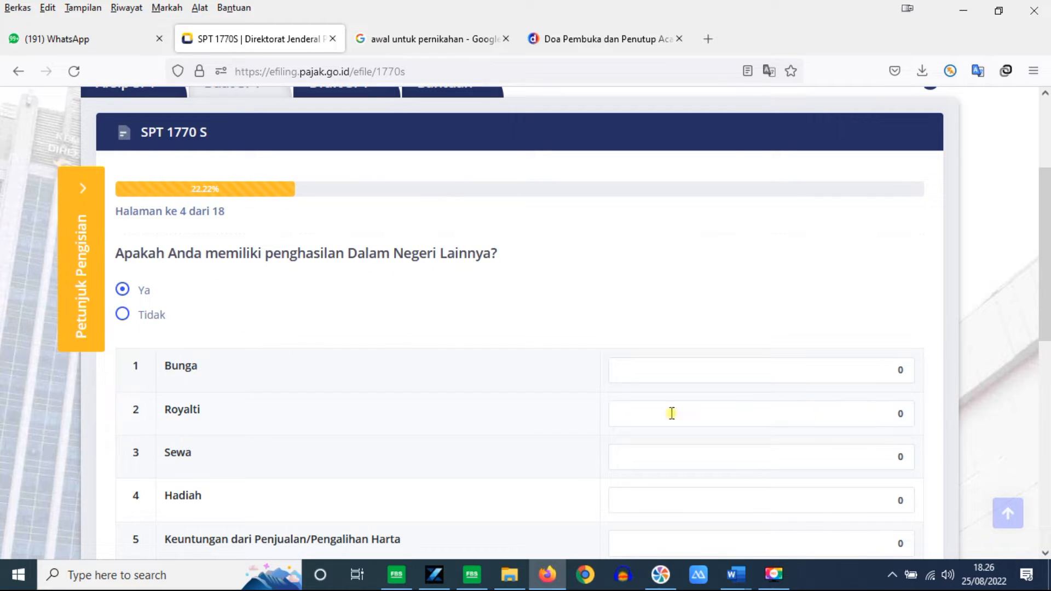
Step: Answer Tidak to other domestic income, keep Tidak for foreign income, reaching page 6
{"action": "left_click", "coordinate": [122, 314]}
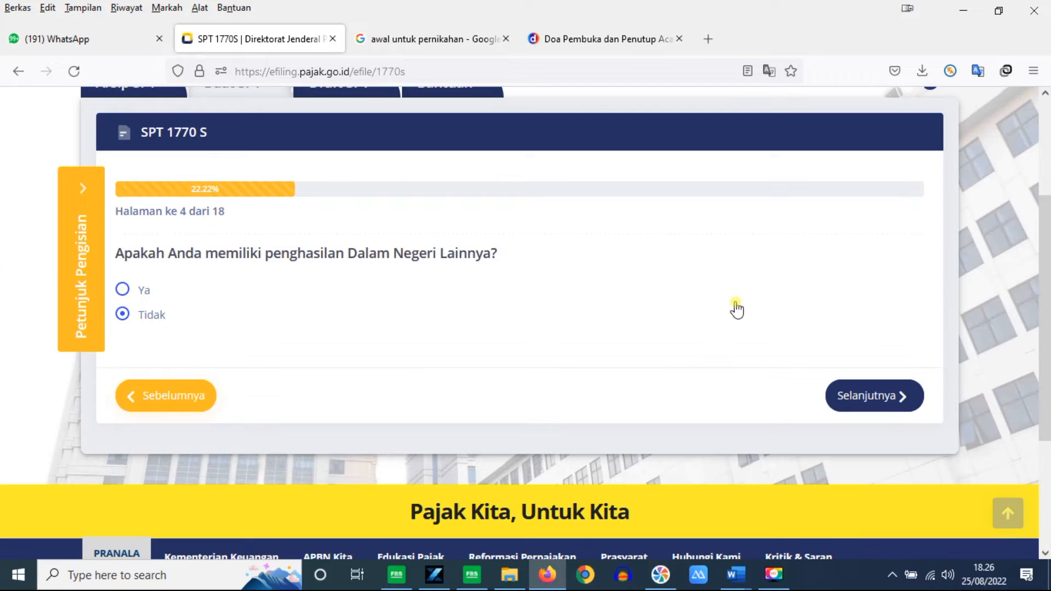
{"action": "left_click", "coordinate": [887, 397]}
{"action": "left_click_drag", "start_coordinate": [1048, 252], "coordinate": [1049, 308]}
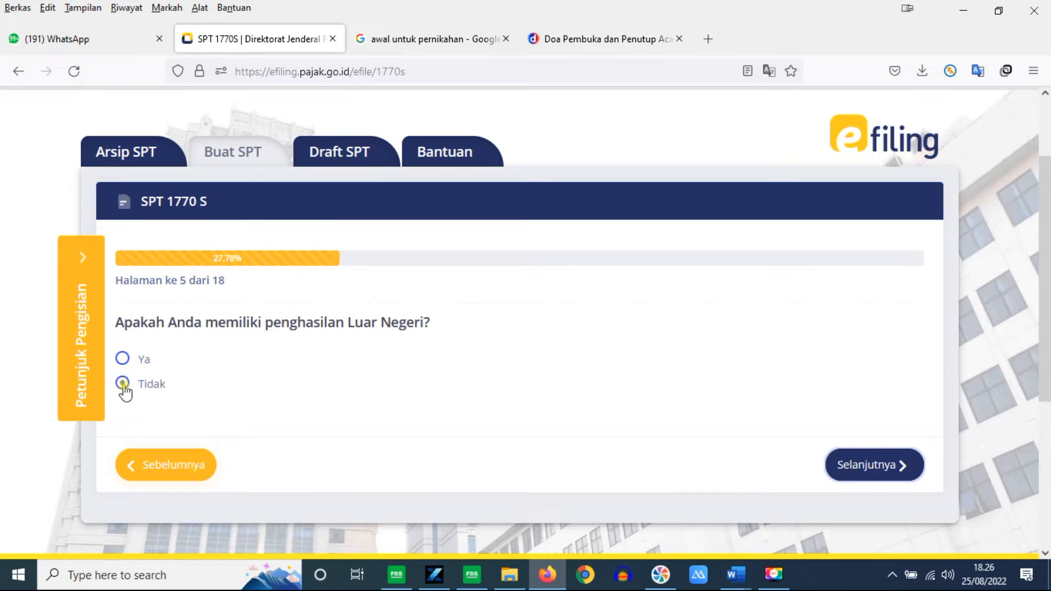
{"action": "left_click", "coordinate": [863, 474]}
Step: Answer Tidak to non-taxable income on page 6 and continue
{"action": "scroll", "coordinate": [525, 323], "scroll_direction": "down", "scroll_amount": 4}
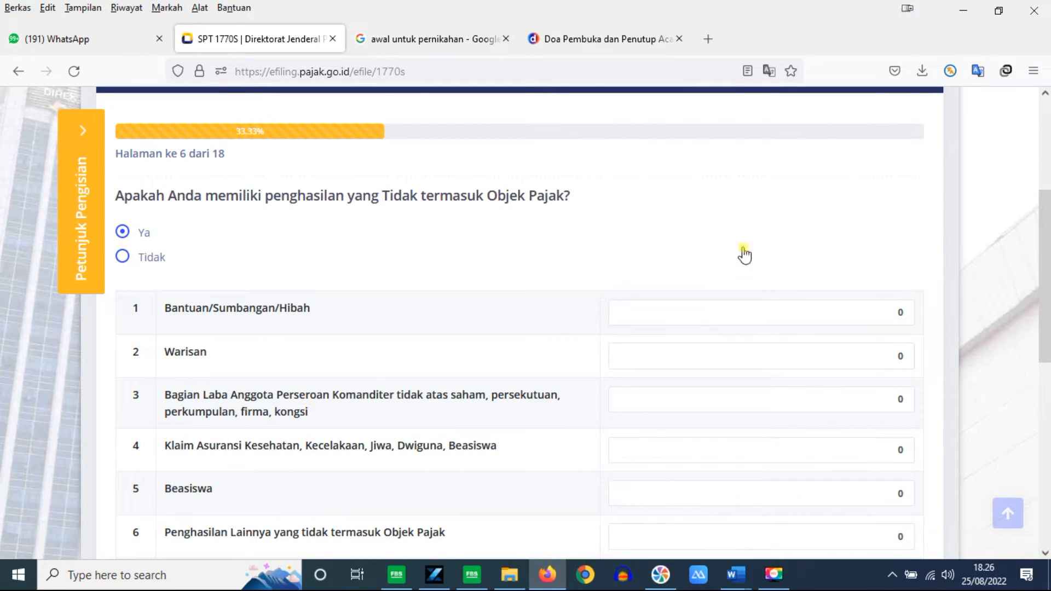
{"action": "scroll", "coordinate": [1046, 274], "scroll_direction": "down", "scroll_amount": 3}
{"action": "scroll", "coordinate": [1046, 300], "scroll_direction": "up", "scroll_amount": 1}
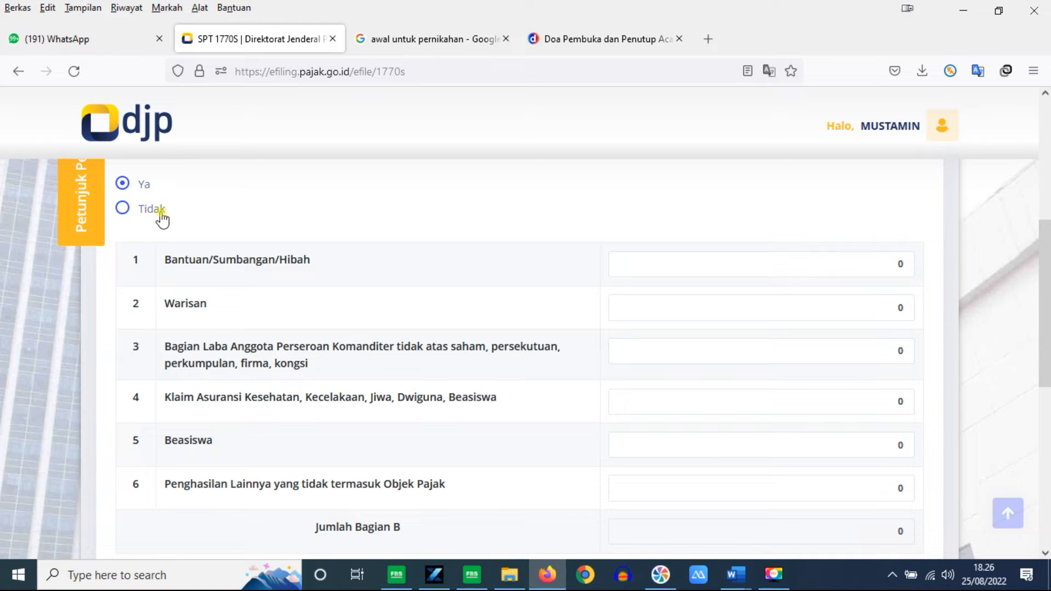
{"action": "left_click", "coordinate": [123, 208]}
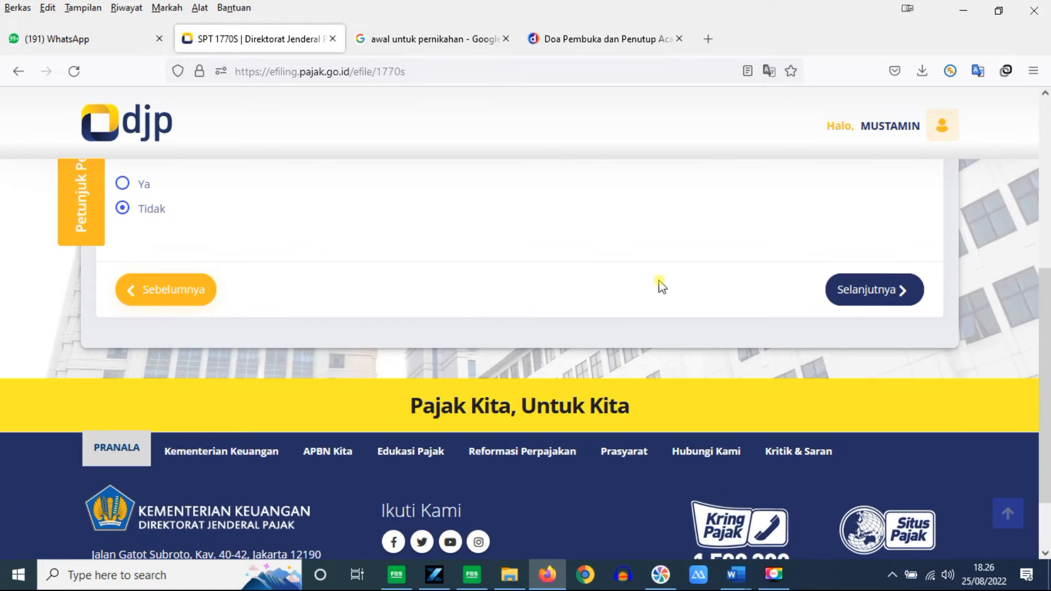
{"action": "left_click_drag", "start_coordinate": [1045, 360], "coordinate": [1046, 291]}
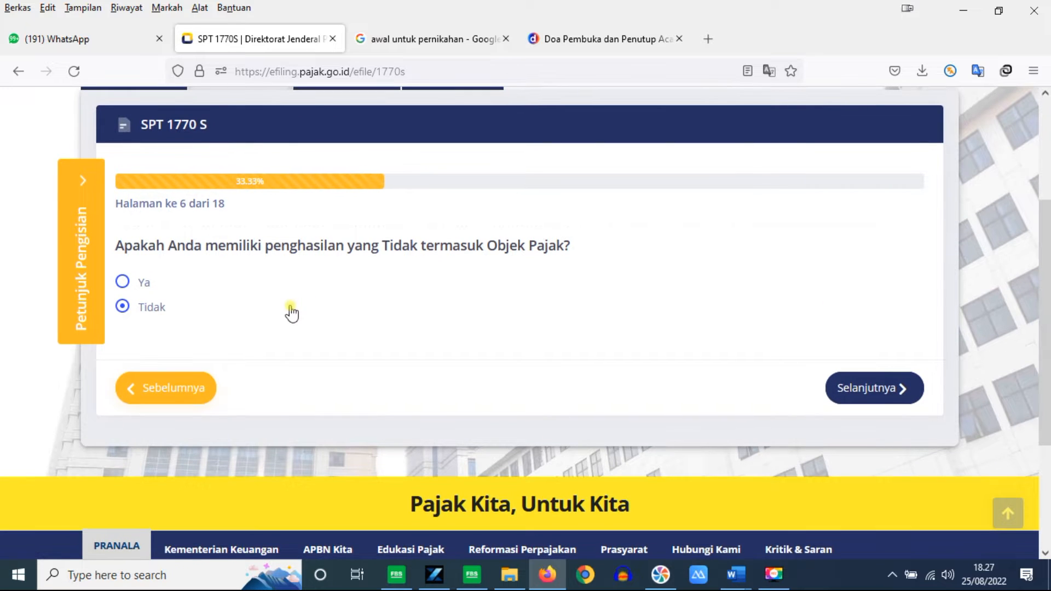
{"action": "left_click", "coordinate": [842, 389]}
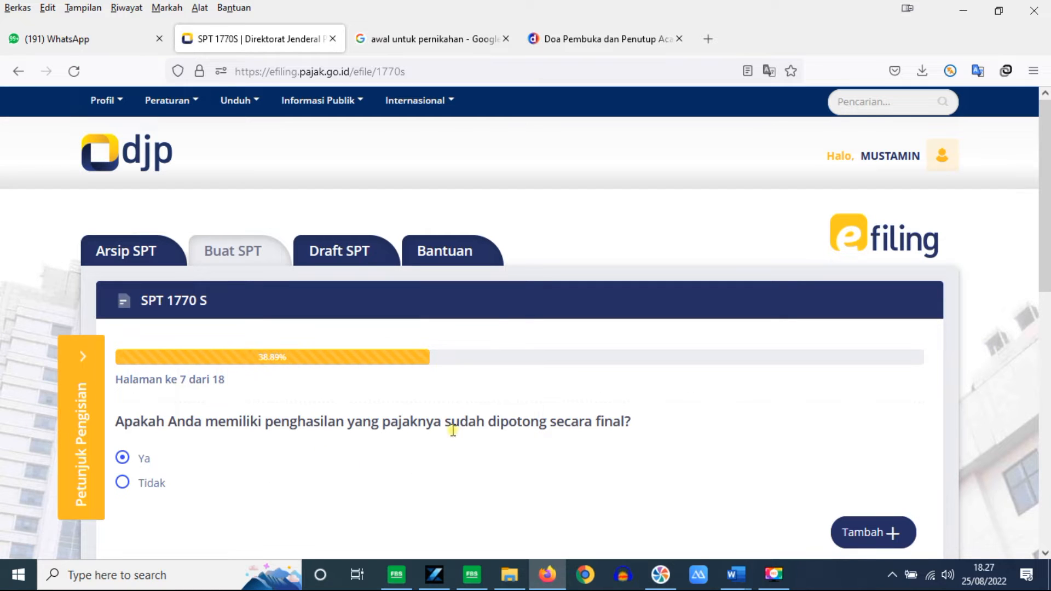
Step: Answer Tidak to final-taxed income and continue to the page 8 asset list
{"action": "left_click", "coordinate": [124, 483]}
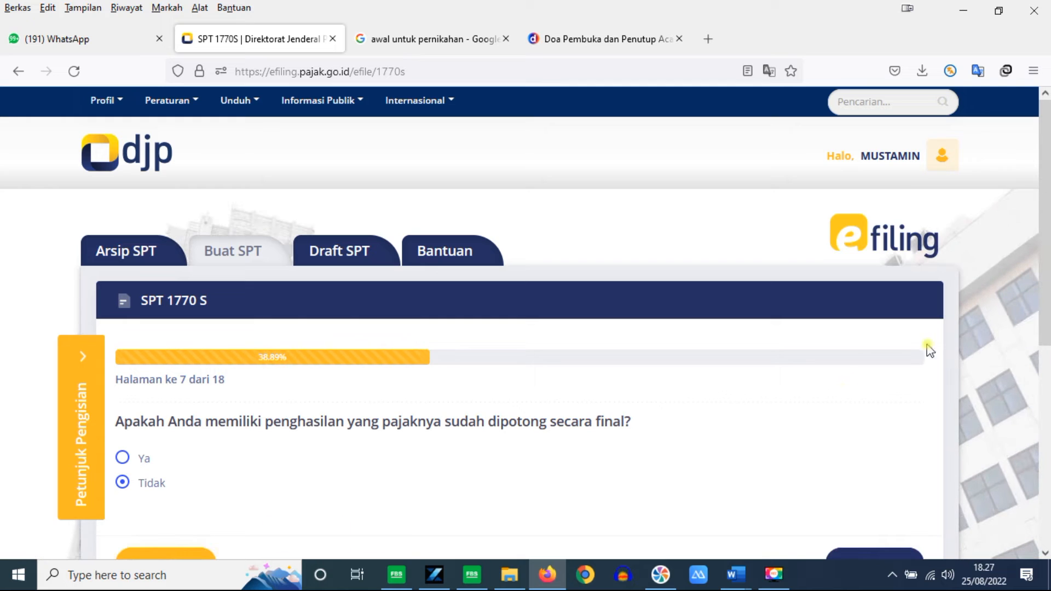
{"action": "scroll", "coordinate": [1046, 335], "scroll_direction": "down", "scroll_amount": 2}
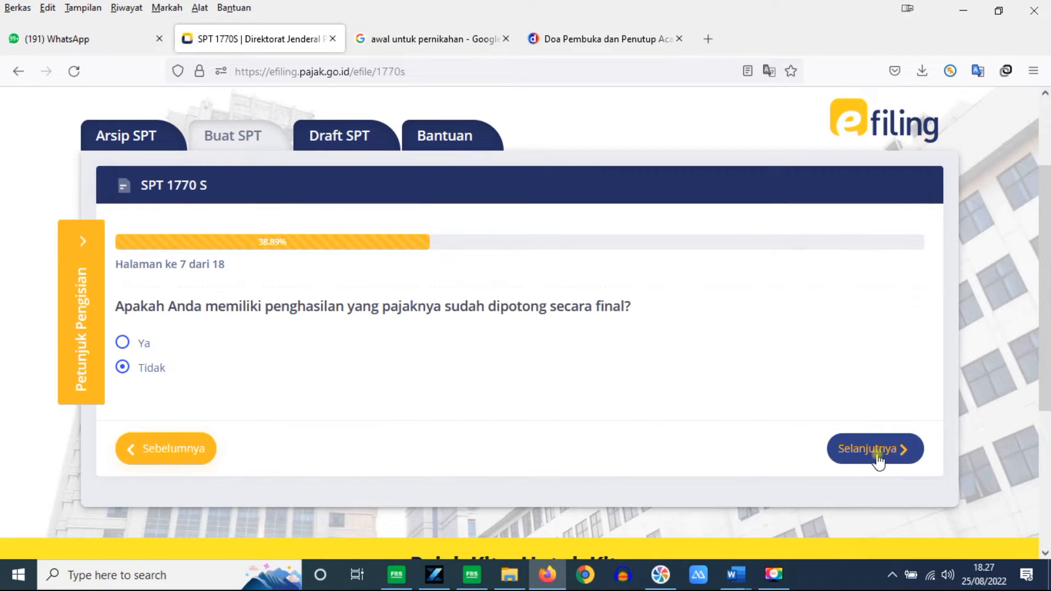
{"action": "left_click", "coordinate": [870, 457]}
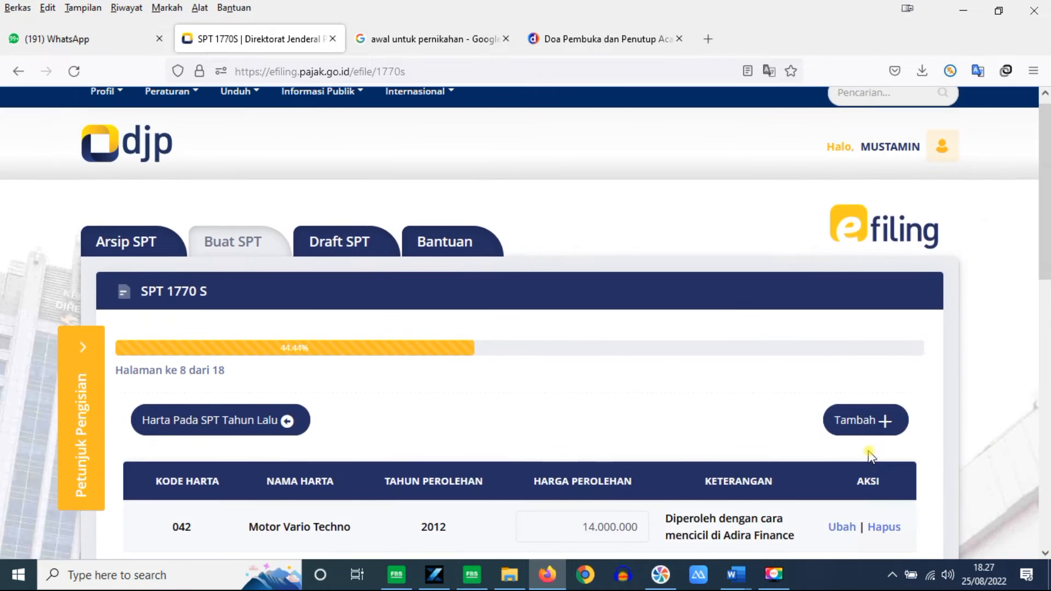
Step: Review the three listed assets totalling 174.000.000 in the Harta table
{"action": "scroll", "coordinate": [1046, 303], "scroll_direction": "down", "scroll_amount": 3}
{"action": "scroll", "coordinate": [498, 286], "scroll_direction": "up", "scroll_amount": 1}
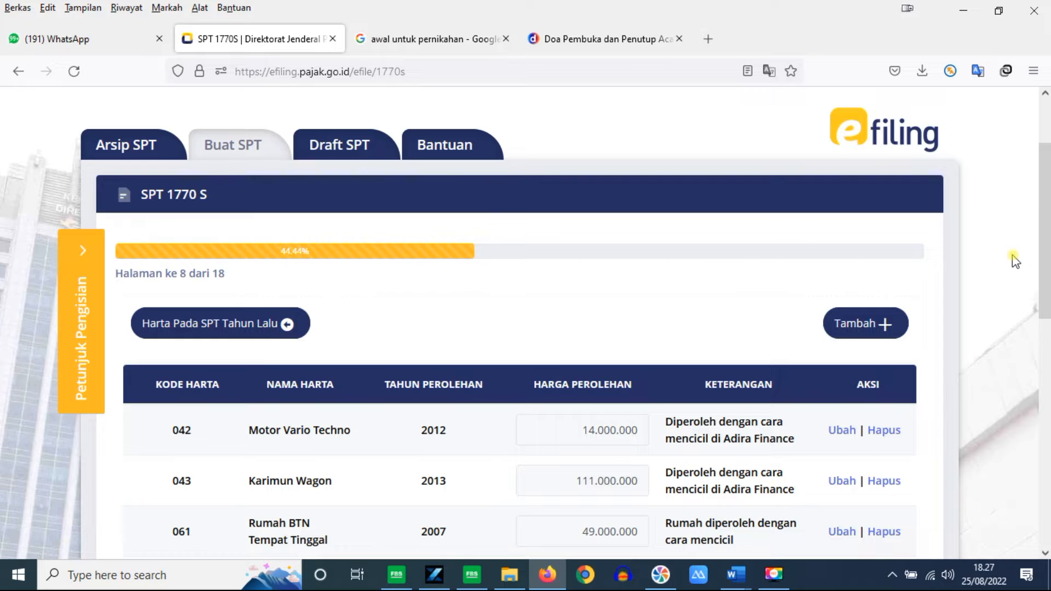
{"action": "scroll", "coordinate": [1040, 260], "scroll_direction": "down", "scroll_amount": 1}
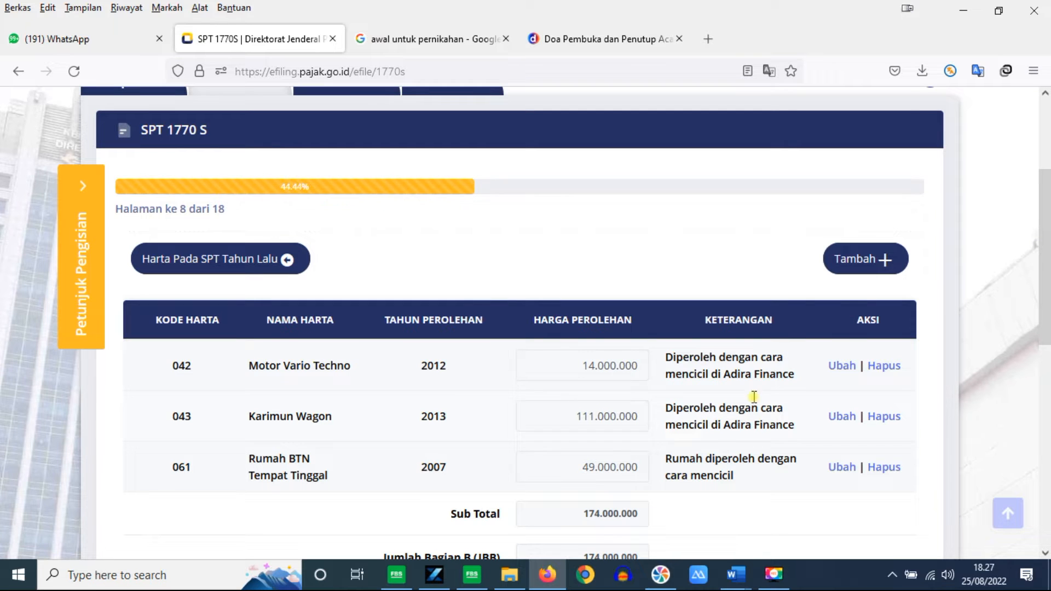
{"action": "left_click_drag", "start_coordinate": [1045, 279], "coordinate": [1025, 257]}
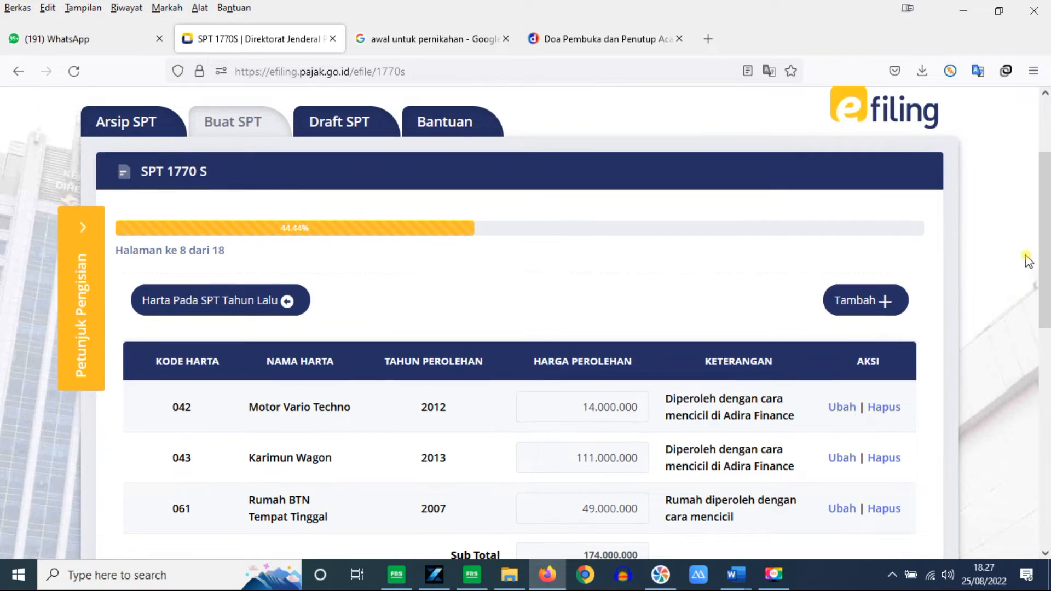
Step: Browse the Kode Harta list in a new-asset form, close it unsaved, and continue to page 9
{"action": "left_click", "coordinate": [869, 298]}
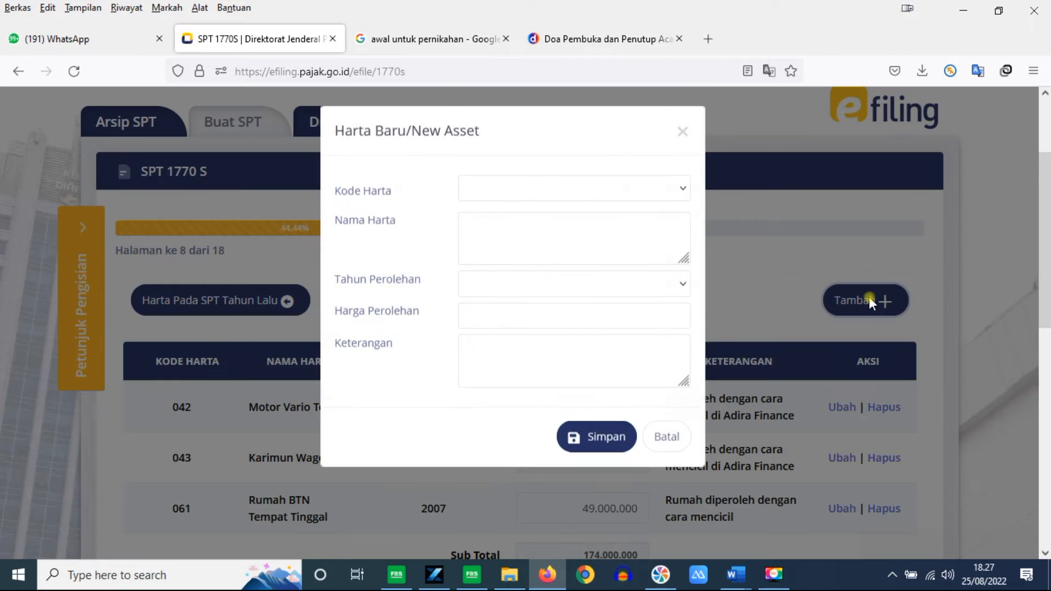
{"action": "left_click", "coordinate": [687, 188]}
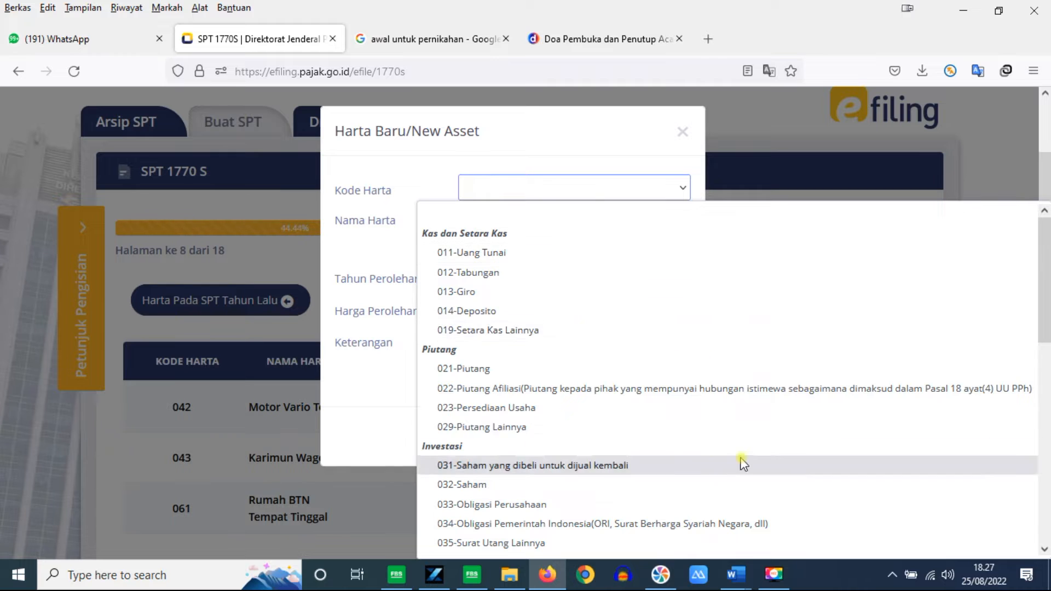
{"action": "left_click_drag", "start_coordinate": [1048, 251], "coordinate": [1047, 448]}
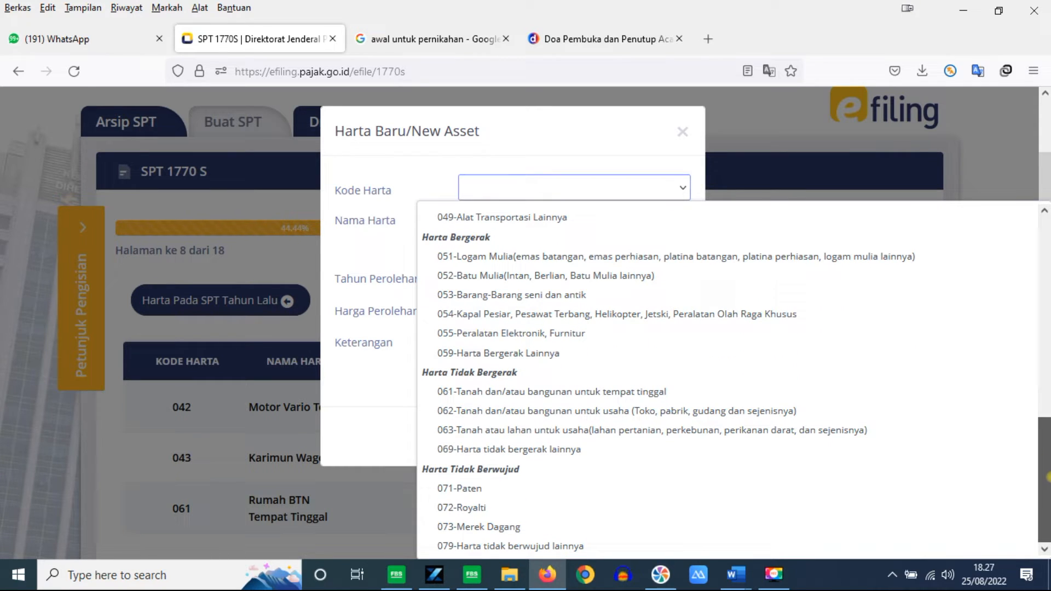
{"action": "left_click_drag", "start_coordinate": [1047, 476], "coordinate": [1048, 257]}
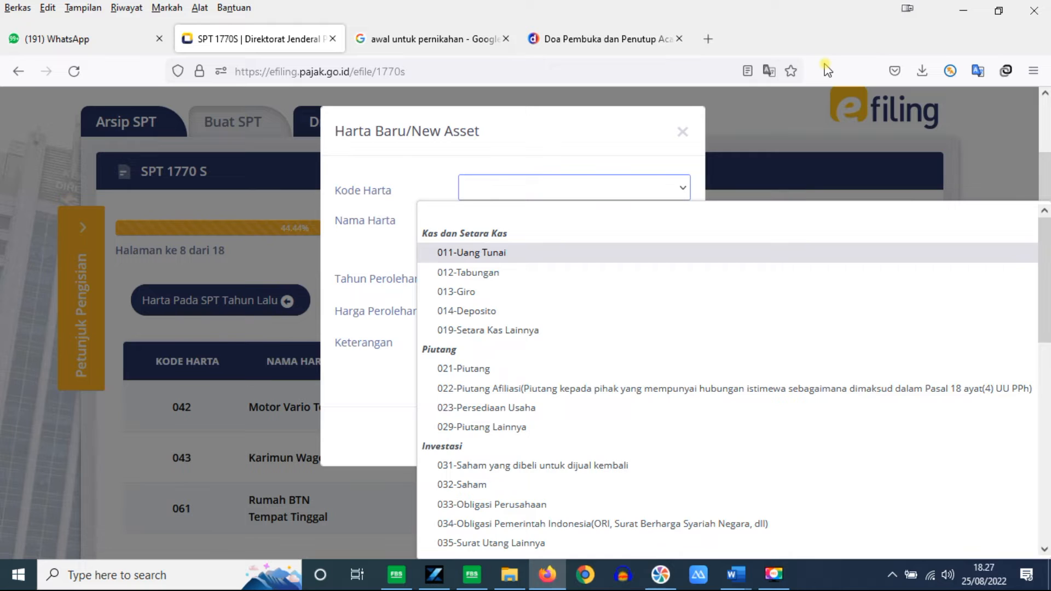
{"action": "left_click", "coordinate": [692, 133]}
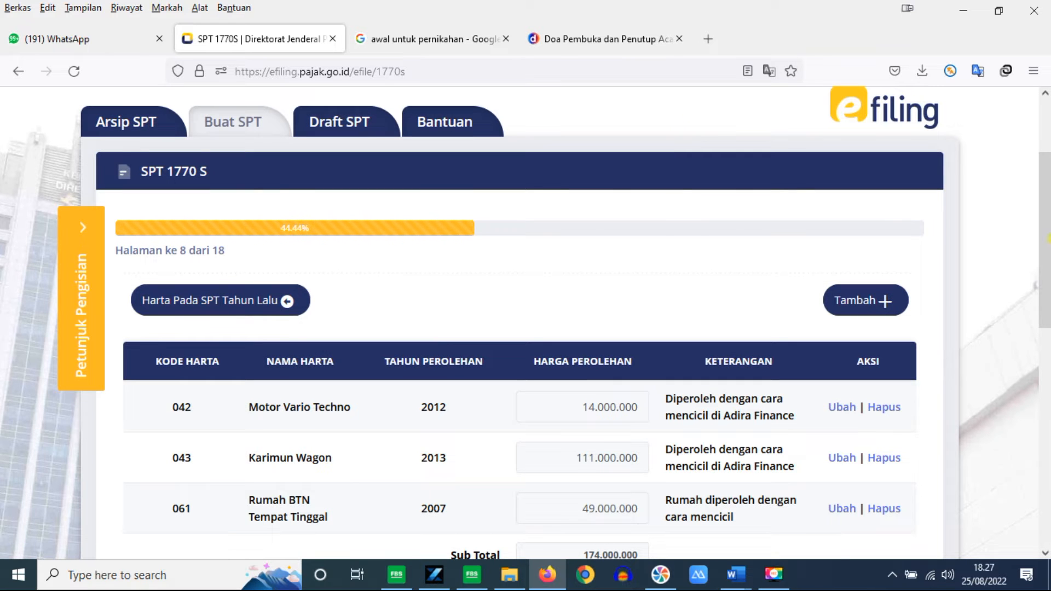
{"action": "left_click_drag", "start_coordinate": [1048, 231], "coordinate": [1048, 376]}
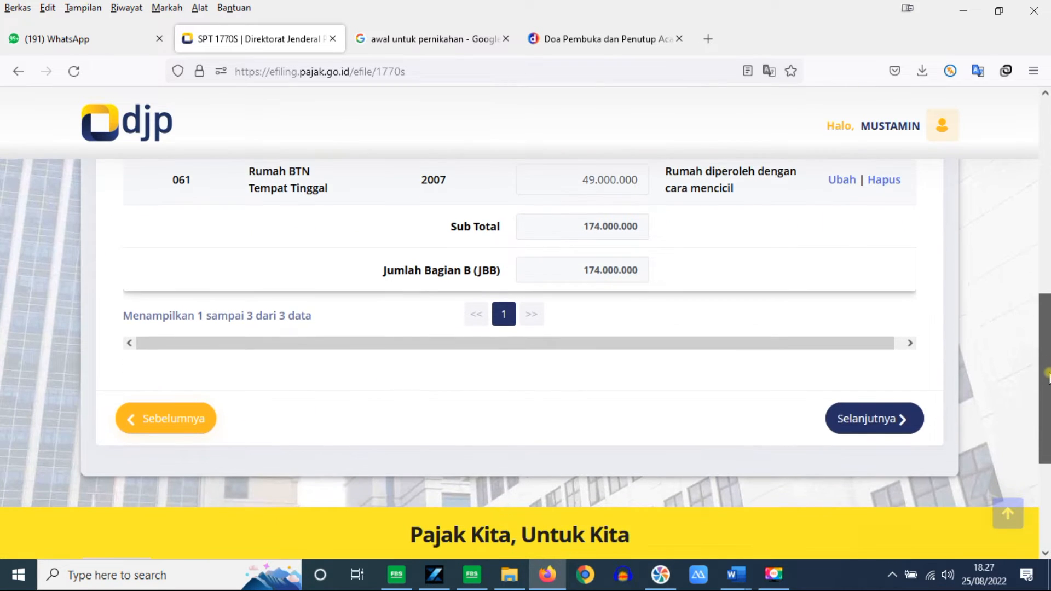
{"action": "left_click", "coordinate": [880, 420]}
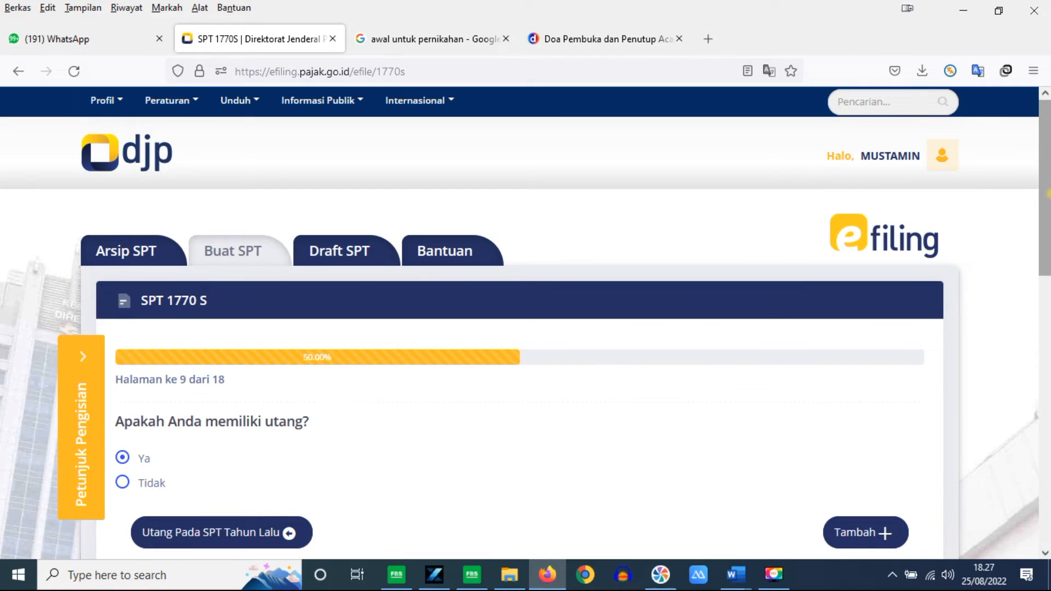
Step: Try loading last year's debts, acknowledge none exist, and start a code 101 debt entry
{"action": "left_click_drag", "start_coordinate": [1048, 213], "coordinate": [1038, 281]}
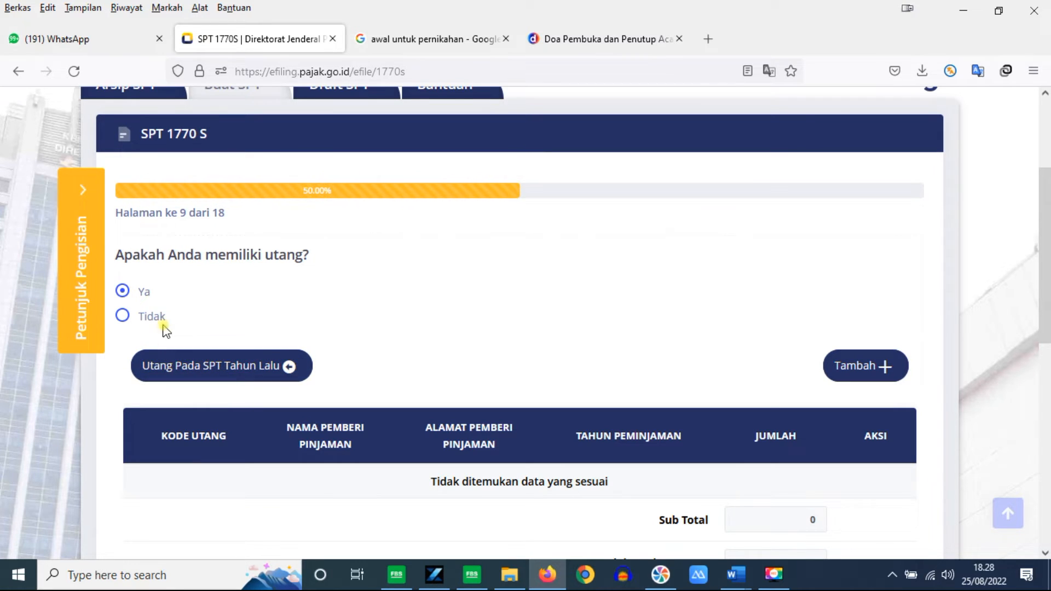
{"action": "left_click", "coordinate": [228, 366]}
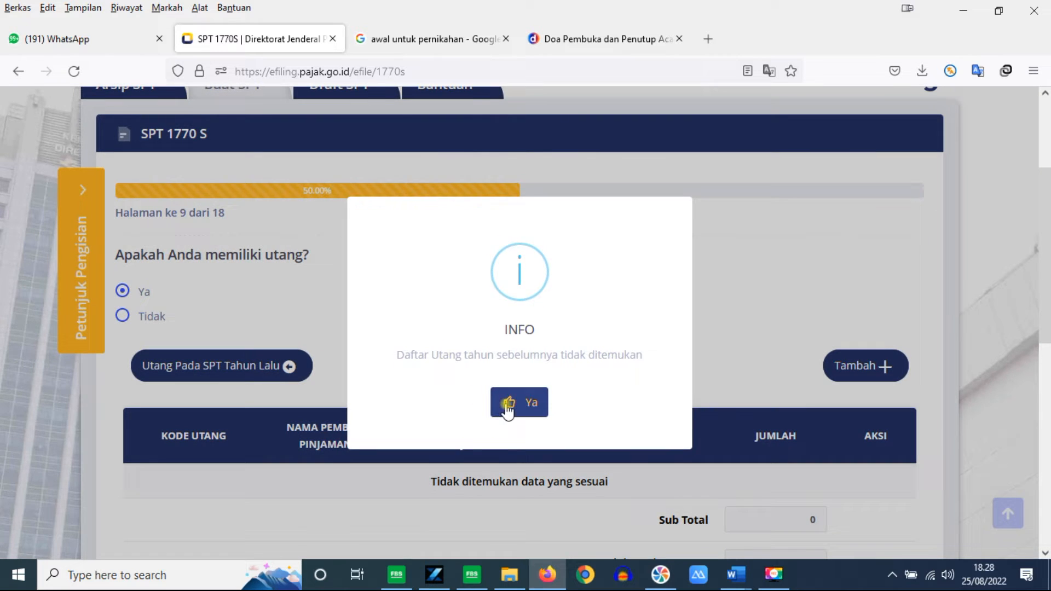
{"action": "left_click", "coordinate": [507, 405]}
{"action": "scroll", "coordinate": [985, 370], "scroll_direction": "down", "scroll_amount": 2}
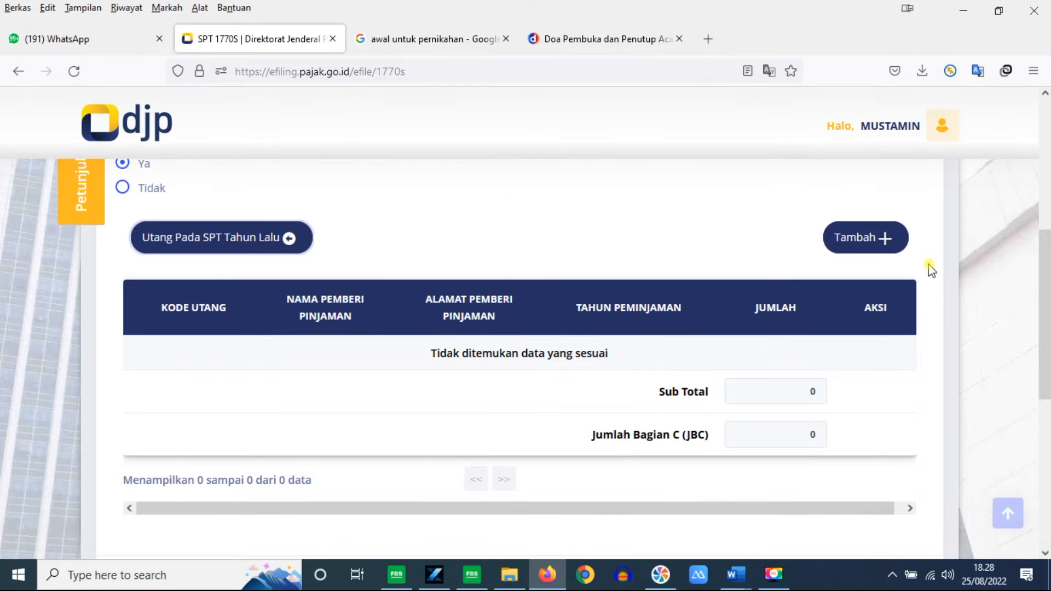
{"action": "left_click", "coordinate": [857, 236]}
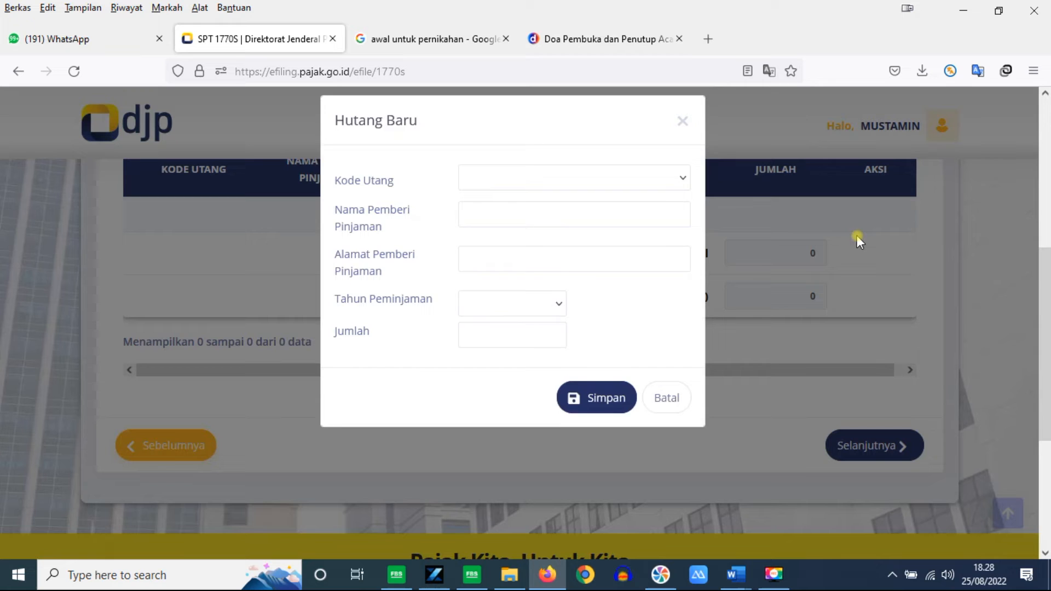
{"action": "left_click", "coordinate": [683, 187]}
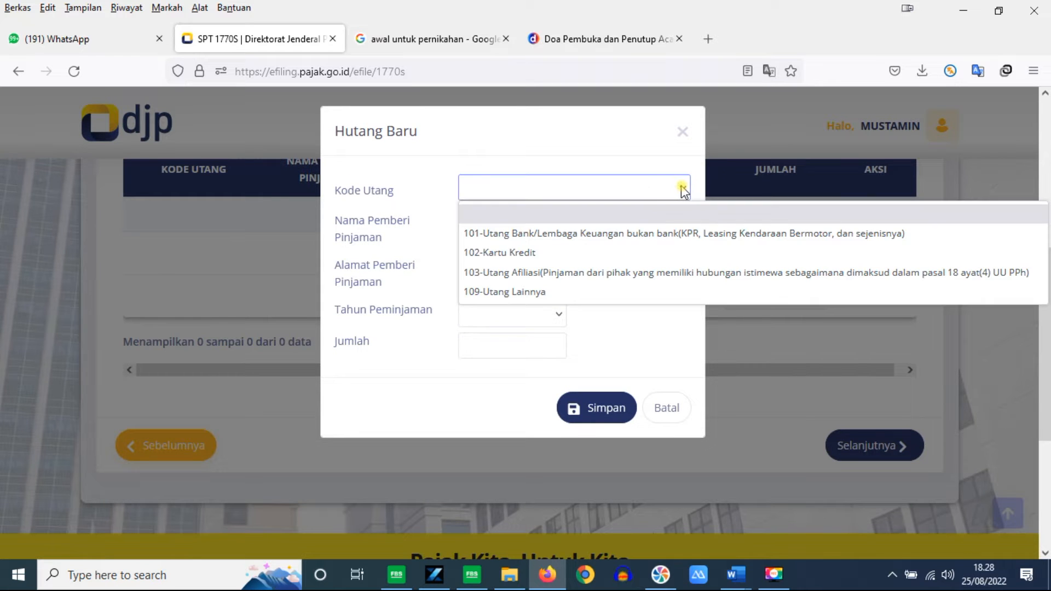
{"action": "left_click", "coordinate": [638, 232]}
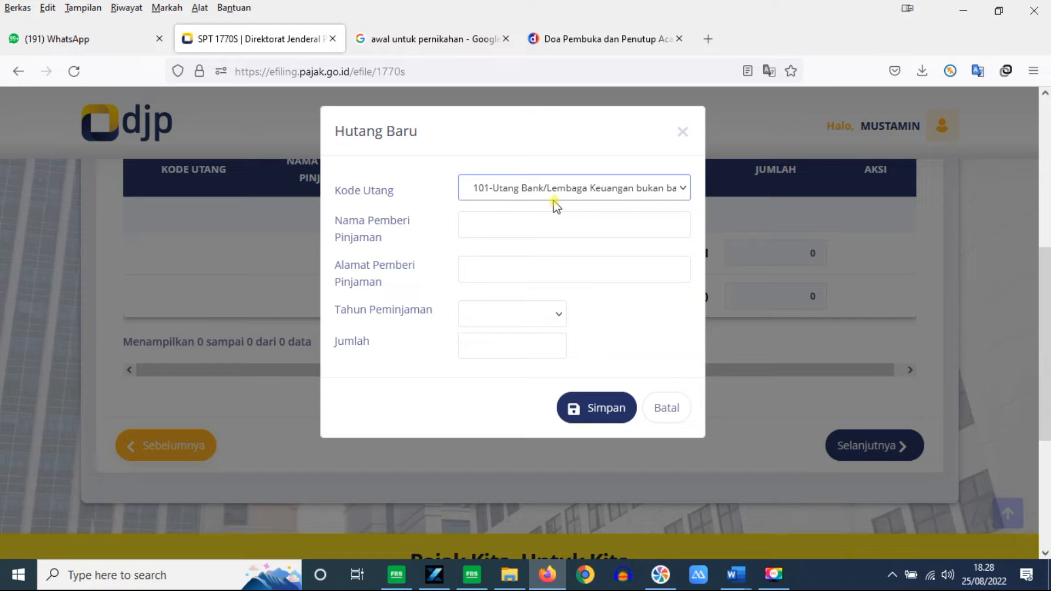
Step: Enter lender name KOKAR Universitas Negeri Makassar and the lender's address
{"action": "left_click", "coordinate": [558, 227]}
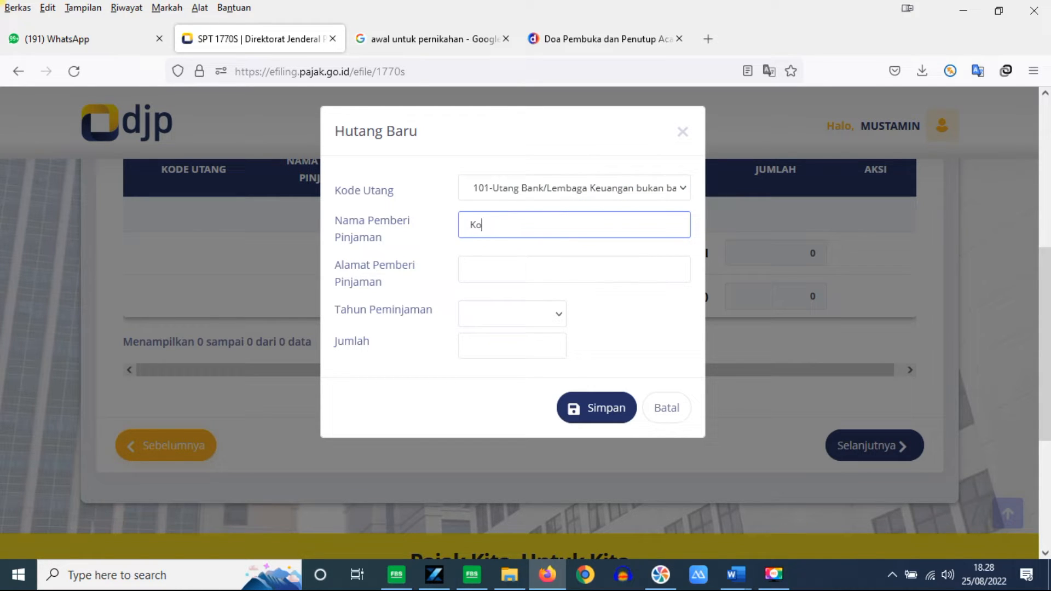
{"action": "type", "text": "Koperasi Ka"}
{"action": "key", "text": "ctrl+shift+Left"}
{"action": "key", "text": "ctrl+shift+Left"}
{"action": "type", "text": "K"}
{"action": "left_click", "coordinate": [511, 227]}
{"action": "type", "text": "niversitas Negeri Makassar"}
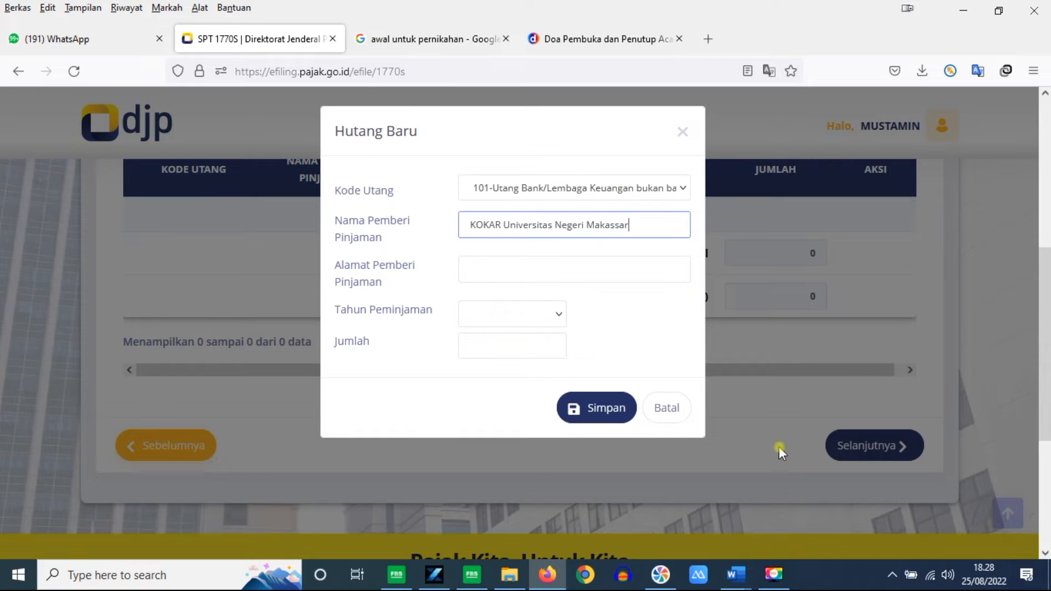
{"action": "left_click", "coordinate": [524, 268]}
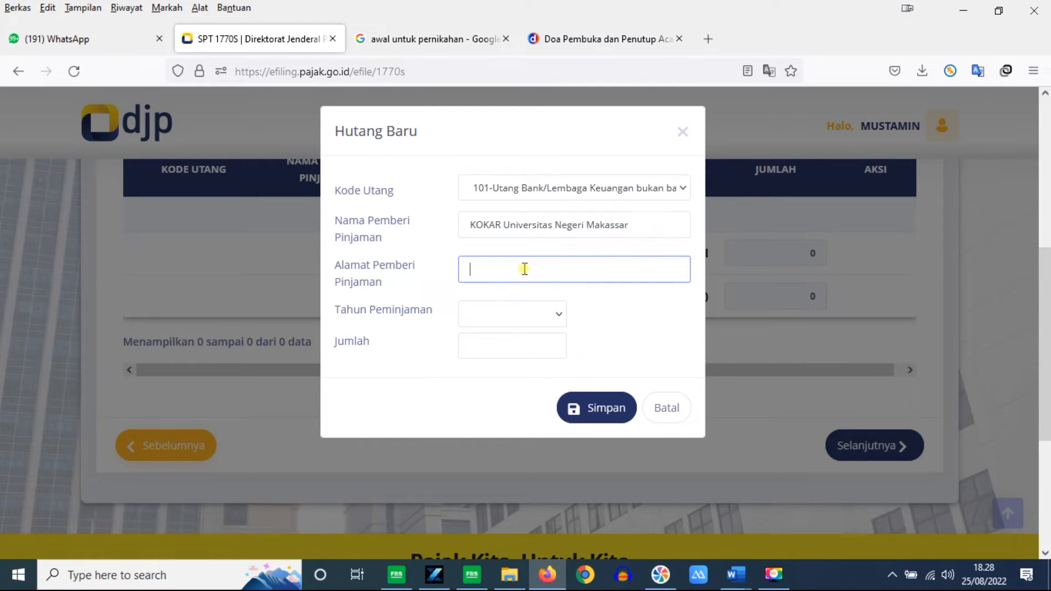
{"action": "type", "text": "Jl. Raya Pendidikan Makassar"}
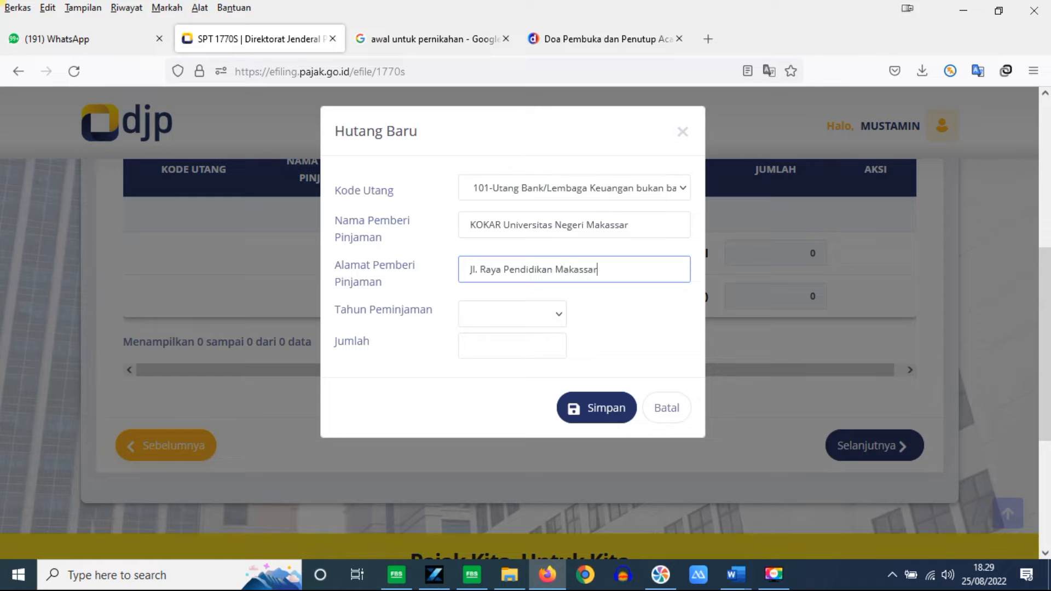
Step: Set loan year 2020 and amount 175.000.000, then save the debt entry
{"action": "left_click", "coordinate": [556, 317]}
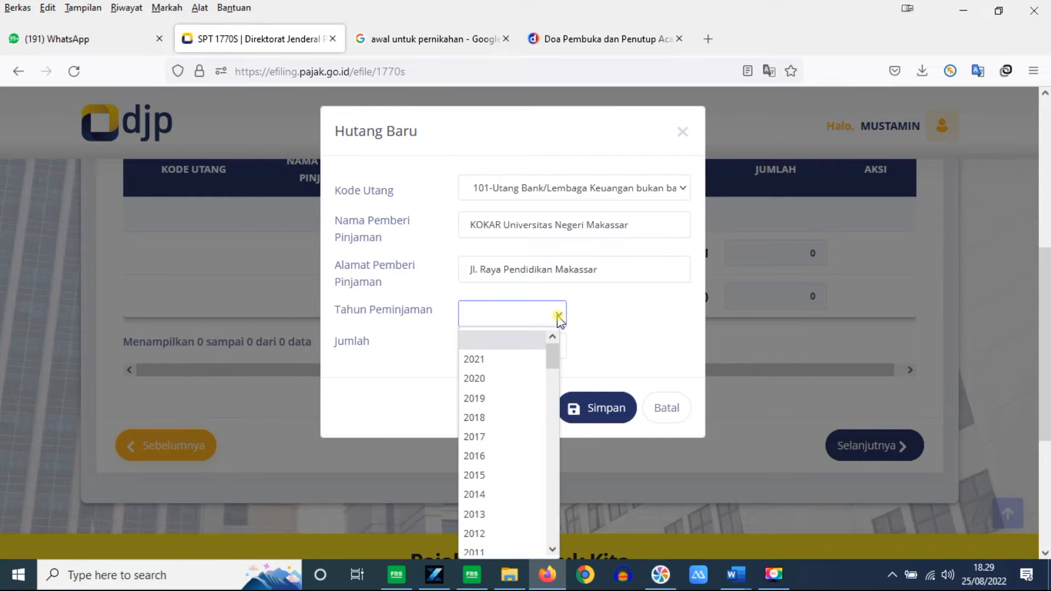
{"action": "left_click", "coordinate": [514, 378]}
{"action": "left_click", "coordinate": [525, 351]}
{"action": "type", "text": "175.000.000"}
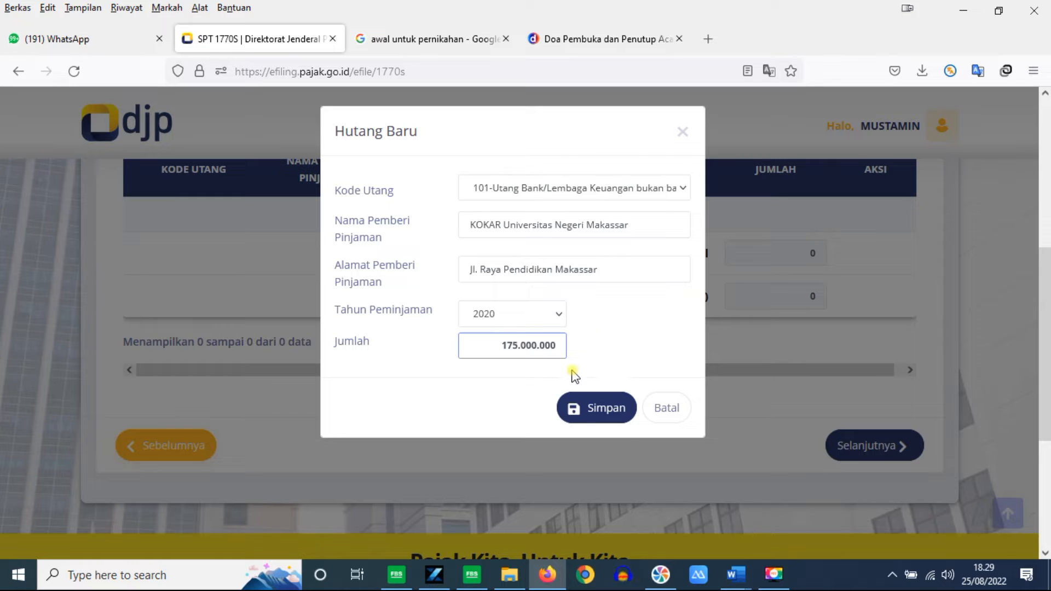
{"action": "left_click", "coordinate": [596, 419]}
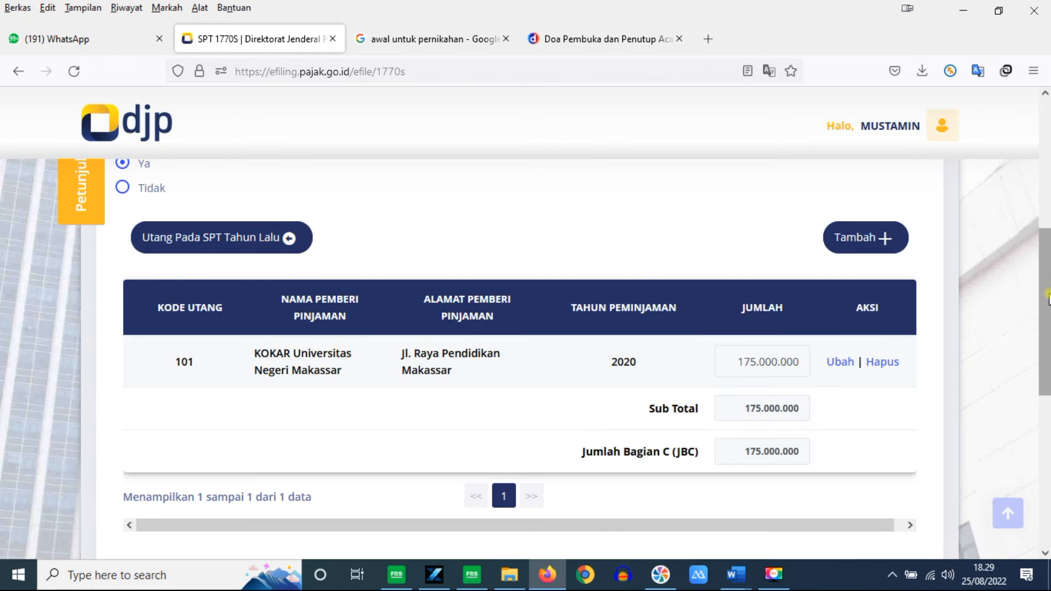
{"action": "scroll", "coordinate": [1047, 311], "scroll_direction": "down", "scroll_amount": 2}
{"action": "scroll", "coordinate": [1047, 311], "scroll_direction": "down", "scroll_amount": 3}
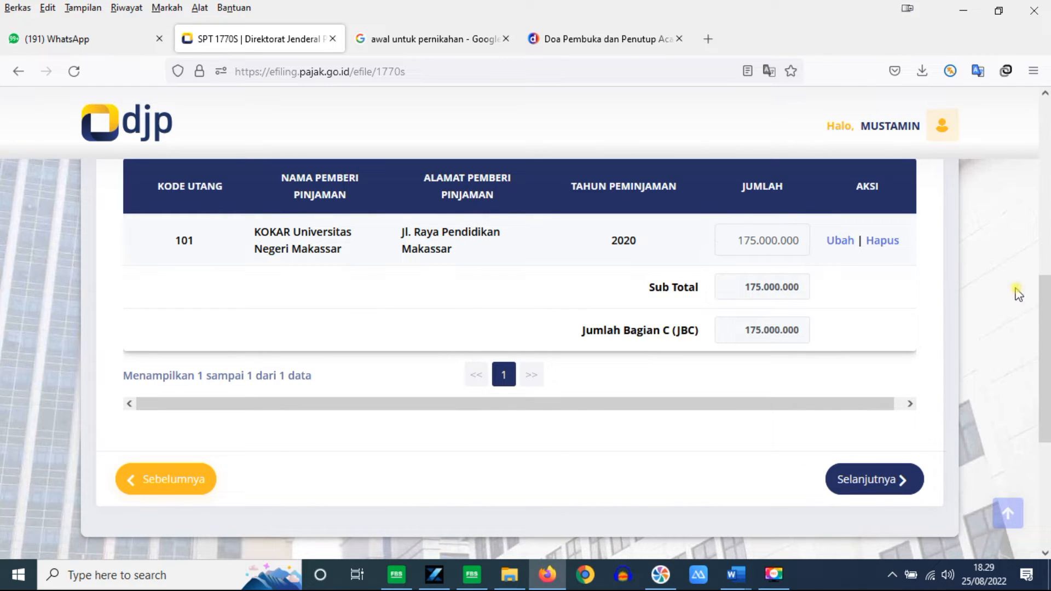
{"action": "scroll", "coordinate": [1044, 328], "scroll_direction": "up", "scroll_amount": 3}
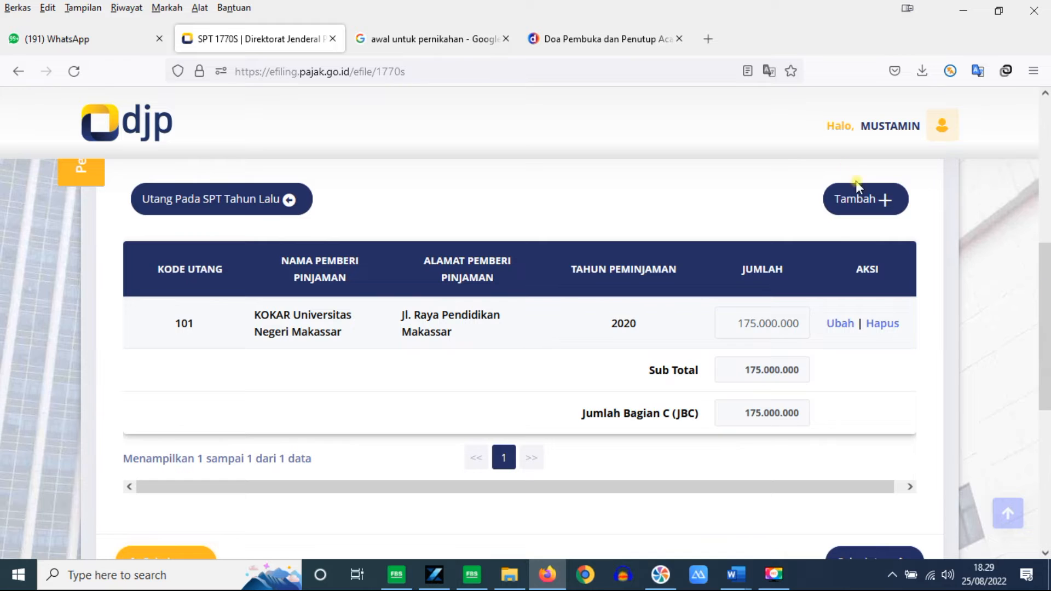
Step: Add a second code 101 debt from Koperasi karyawan Fakultas Teknik with the lender's address
{"action": "left_click", "coordinate": [858, 200]}
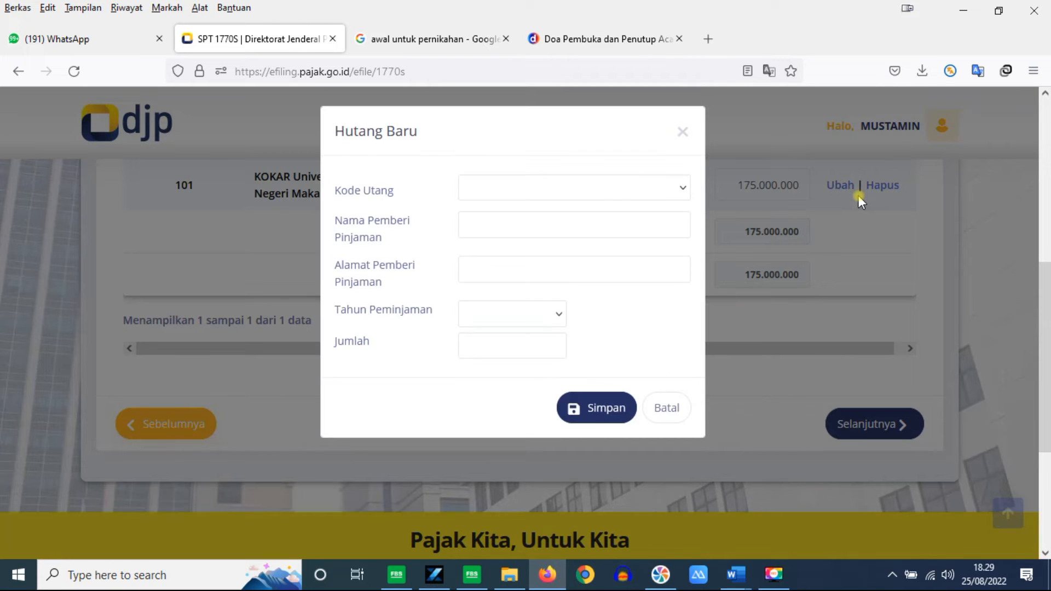
{"action": "left_click", "coordinate": [564, 186]}
{"action": "left_click", "coordinate": [574, 233]}
{"action": "left_click", "coordinate": [546, 224]}
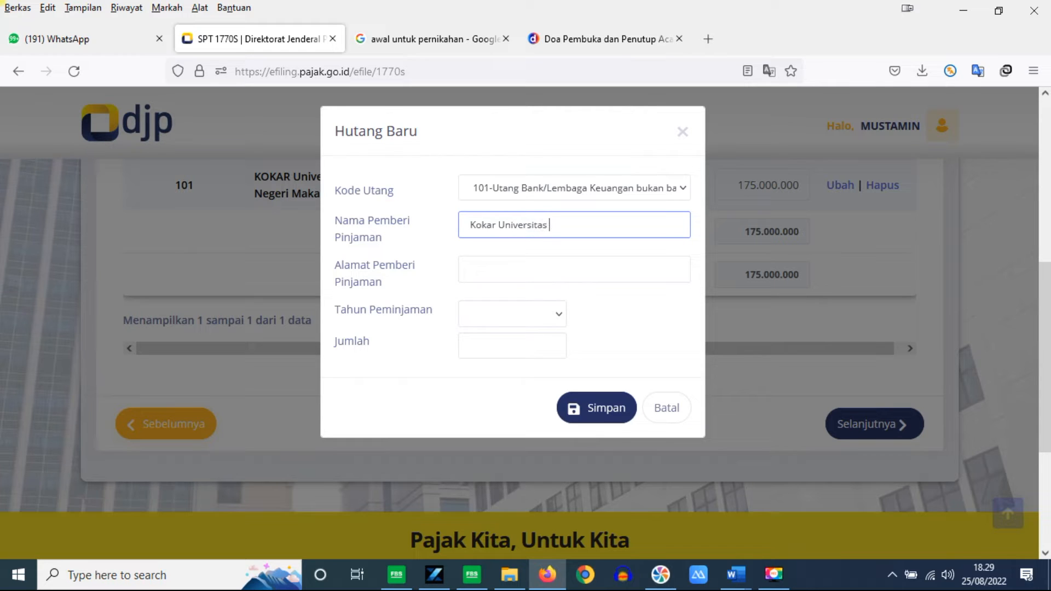
{"action": "triple_click", "coordinate": [547, 224]}
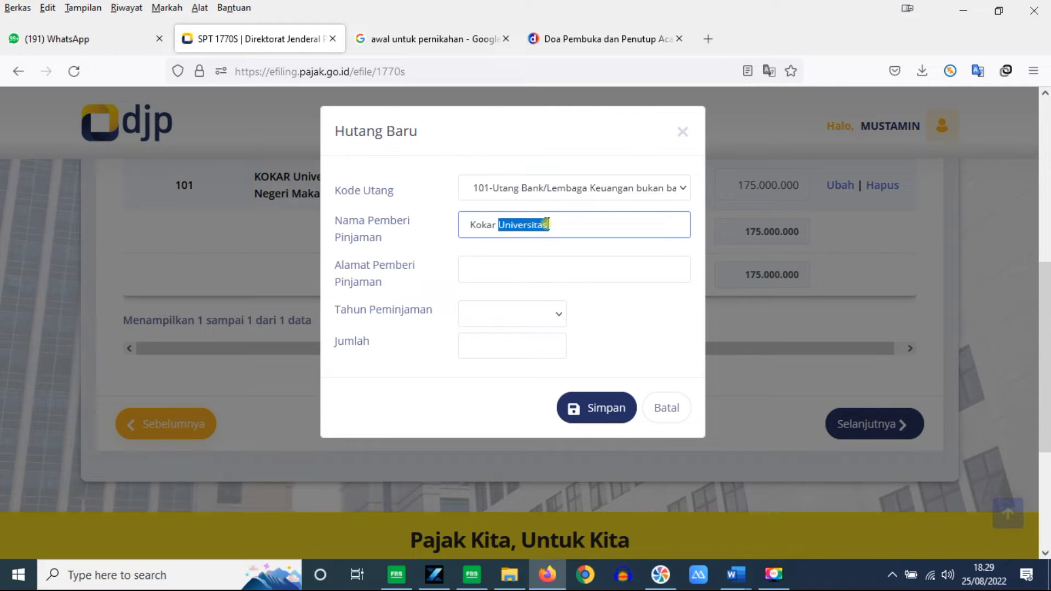
{"action": "type", "text": "operasi karyawan F"}
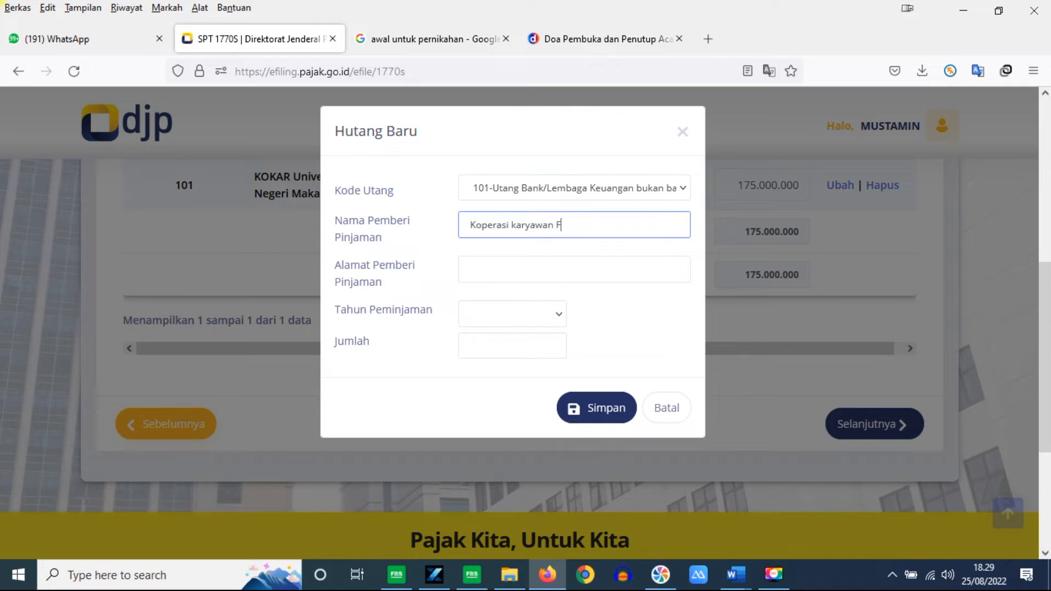
{"action": "type", "text": "akultas Teknik"}
{"action": "left_click", "coordinate": [495, 269]}
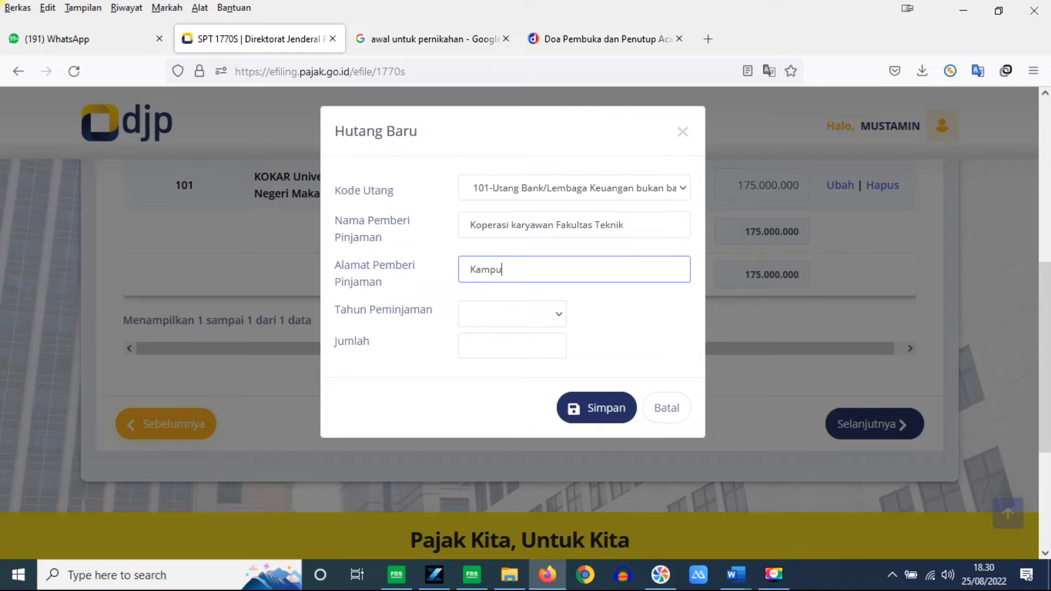
{"action": "type", "text": "Kampus UNM Parang Tambung"}
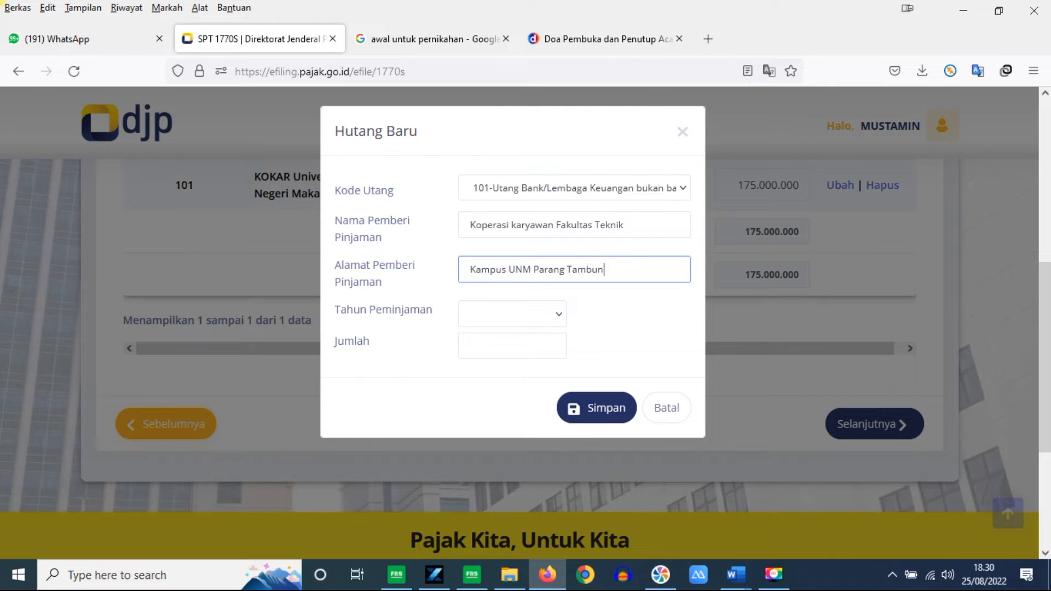
Step: Set loan year 2021 and amount 20.000.000, then save the second debt
{"action": "left_click", "coordinate": [562, 317]}
{"action": "left_click", "coordinate": [507, 365]}
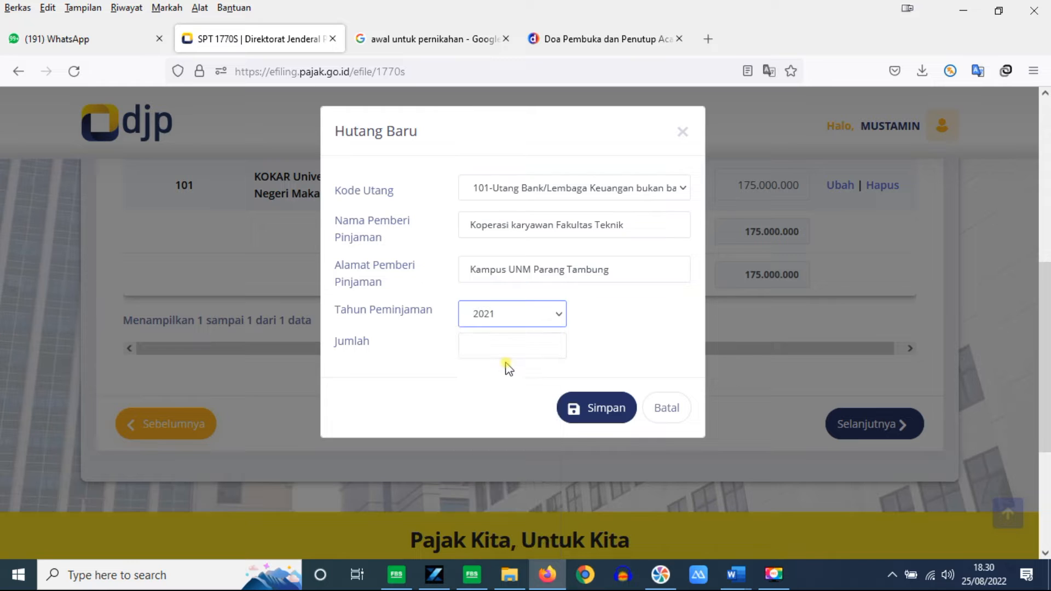
{"action": "left_click", "coordinate": [526, 349]}
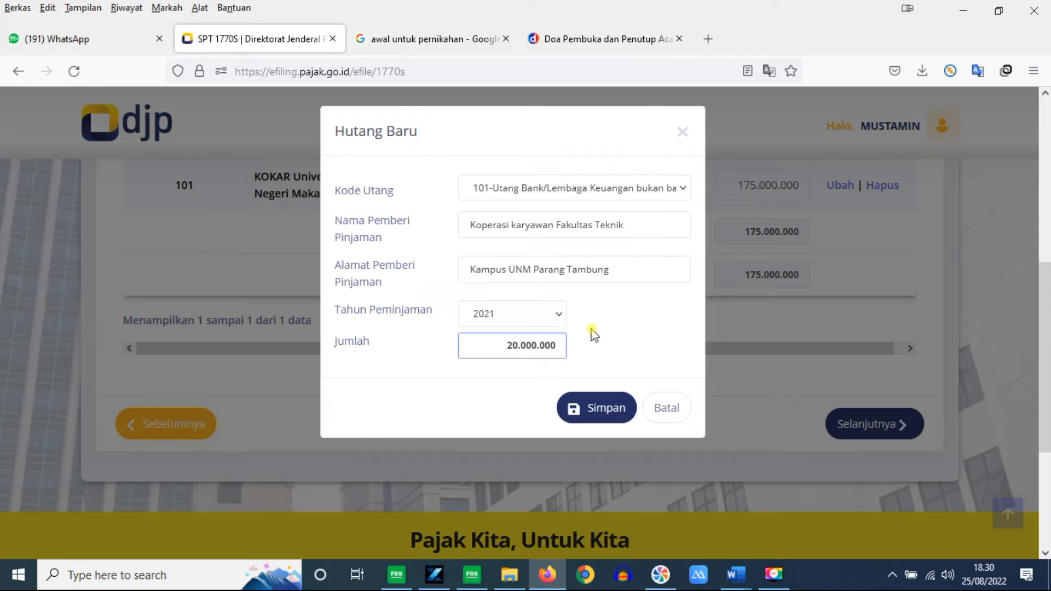
{"action": "left_click", "coordinate": [605, 407]}
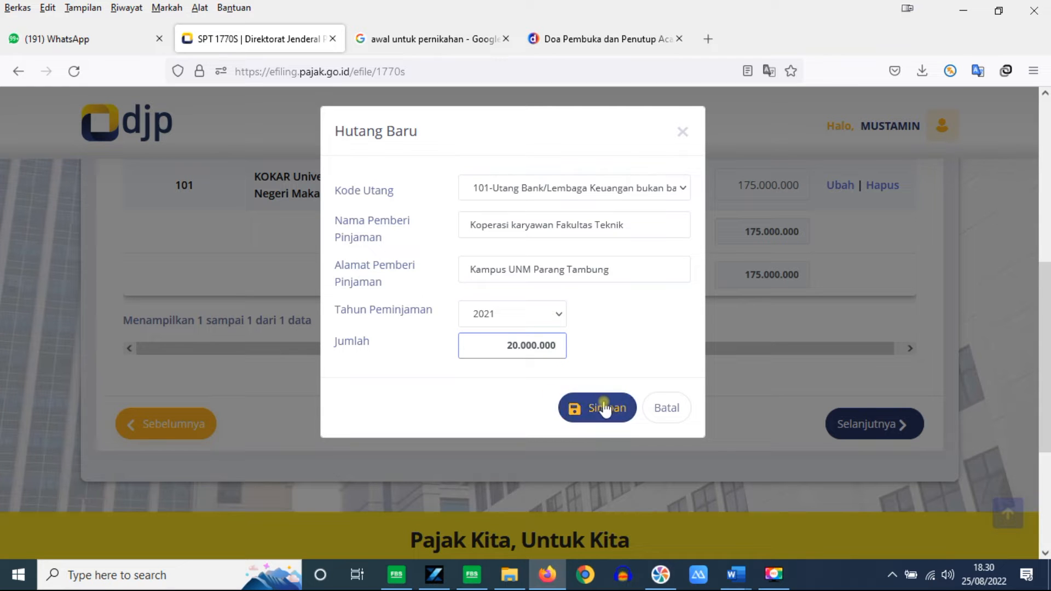
{"action": "scroll", "coordinate": [605, 406], "scroll_direction": "up", "scroll_amount": 3}
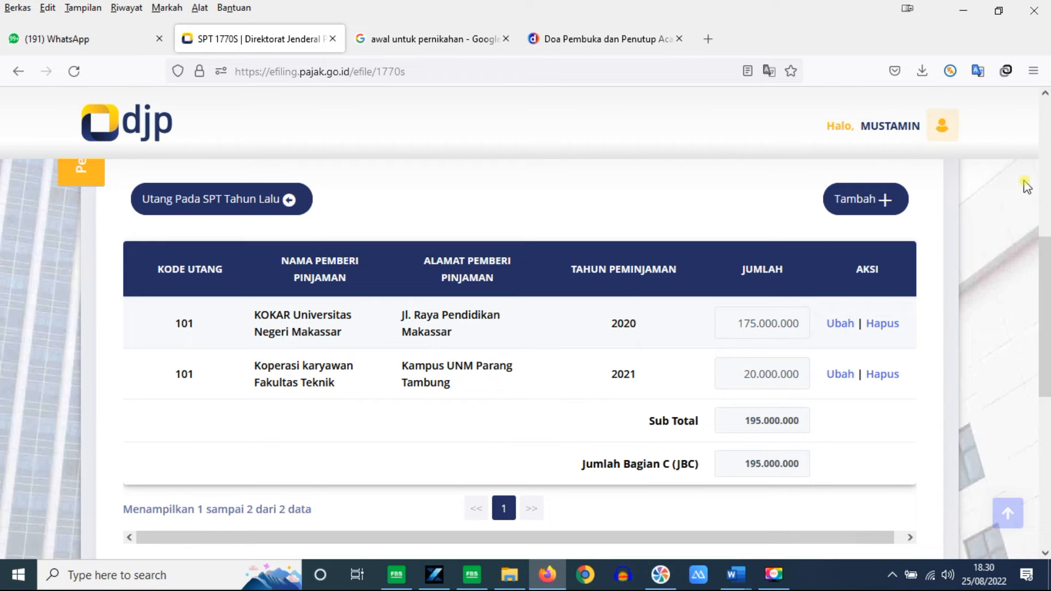
{"action": "left_click_drag", "start_coordinate": [1046, 245], "coordinate": [1047, 331]}
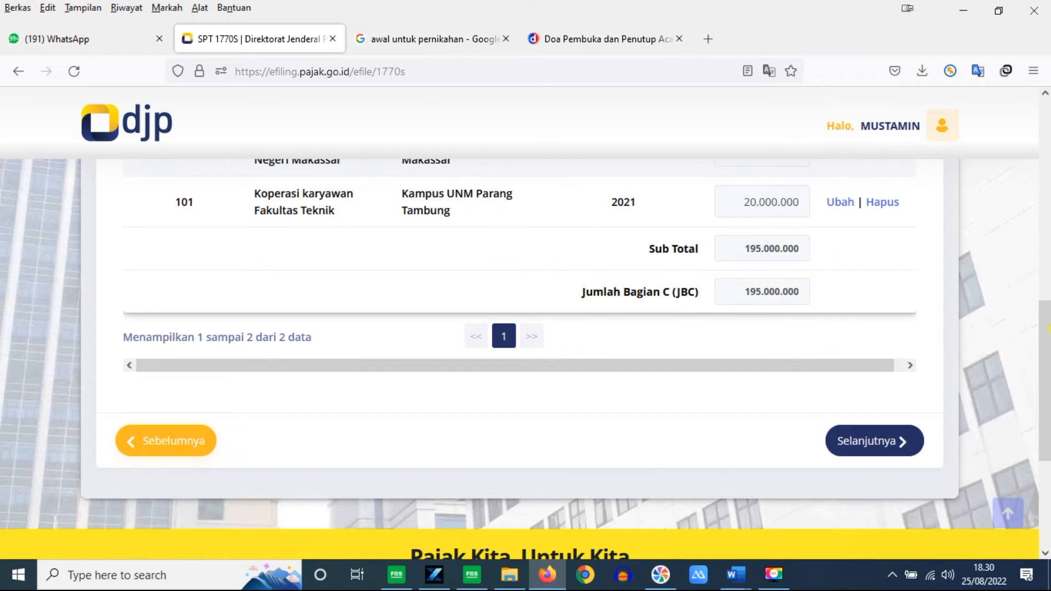
Step: Move to the dependents page and import the dependents from last year's return
{"action": "left_click", "coordinate": [866, 440]}
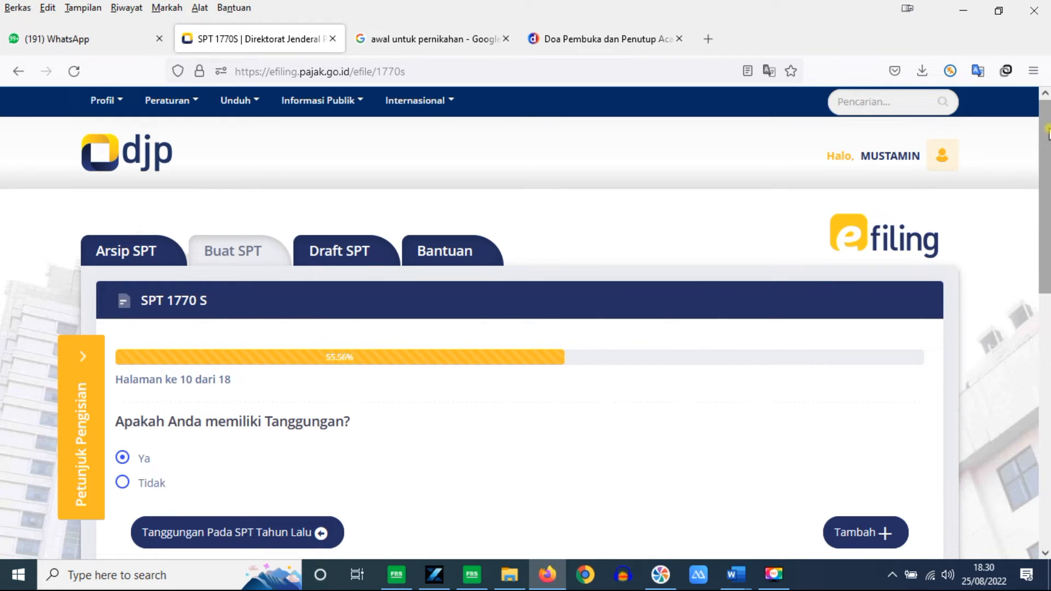
{"action": "scroll", "coordinate": [493, 320], "scroll_direction": "down", "scroll_amount": 1}
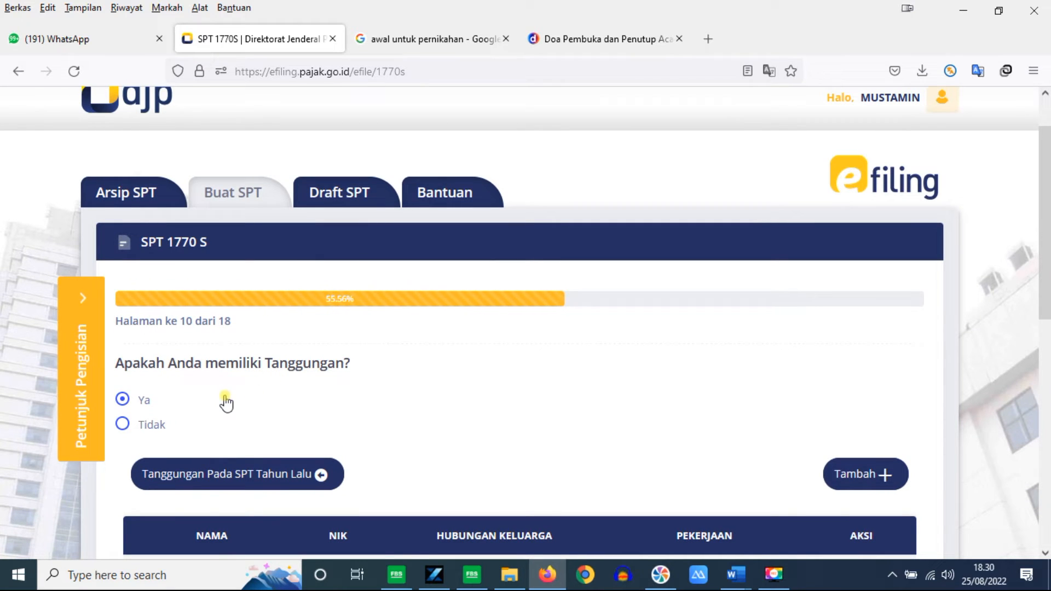
{"action": "left_click_drag", "start_coordinate": [1042, 230], "coordinate": [1047, 301]}
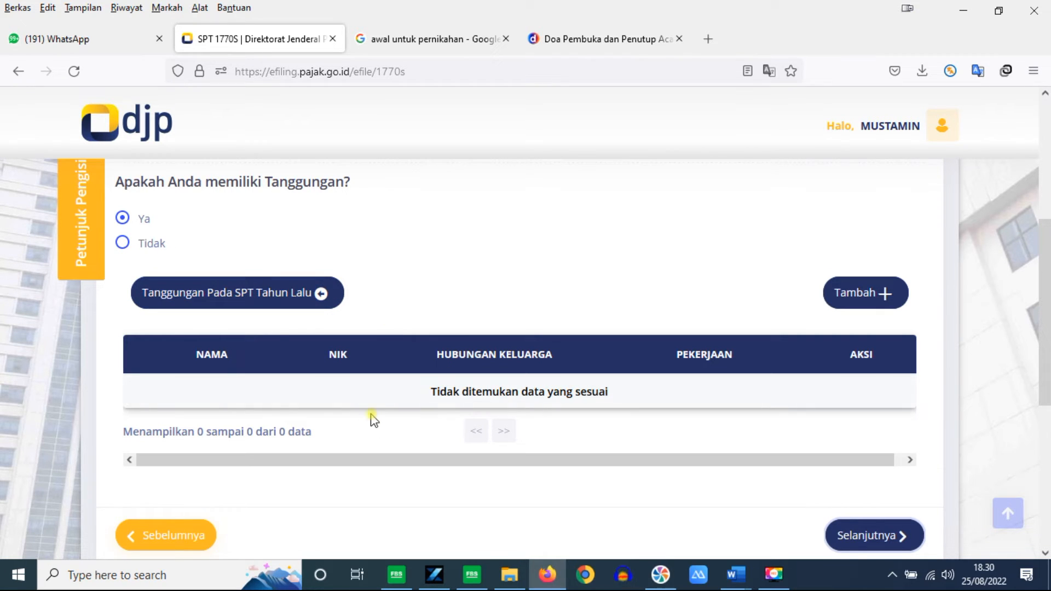
{"action": "left_click", "coordinate": [255, 288]}
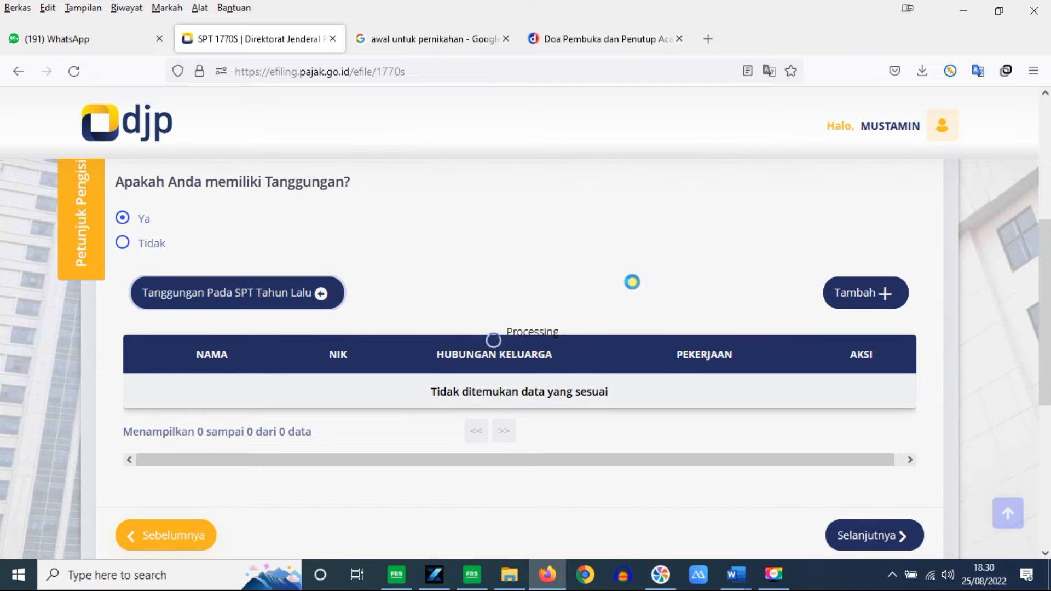
{"action": "left_click_drag", "start_coordinate": [1043, 262], "coordinate": [1038, 321]}
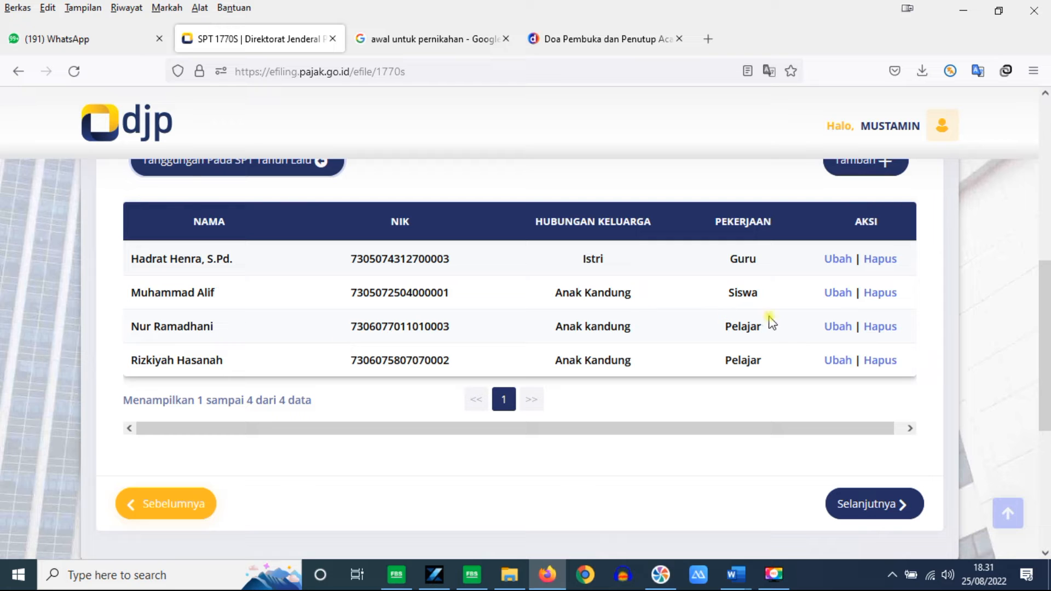
Step: Change the third dependent's occupation from Pelajar to Mahasiswa and save it
{"action": "left_click", "coordinate": [839, 327]}
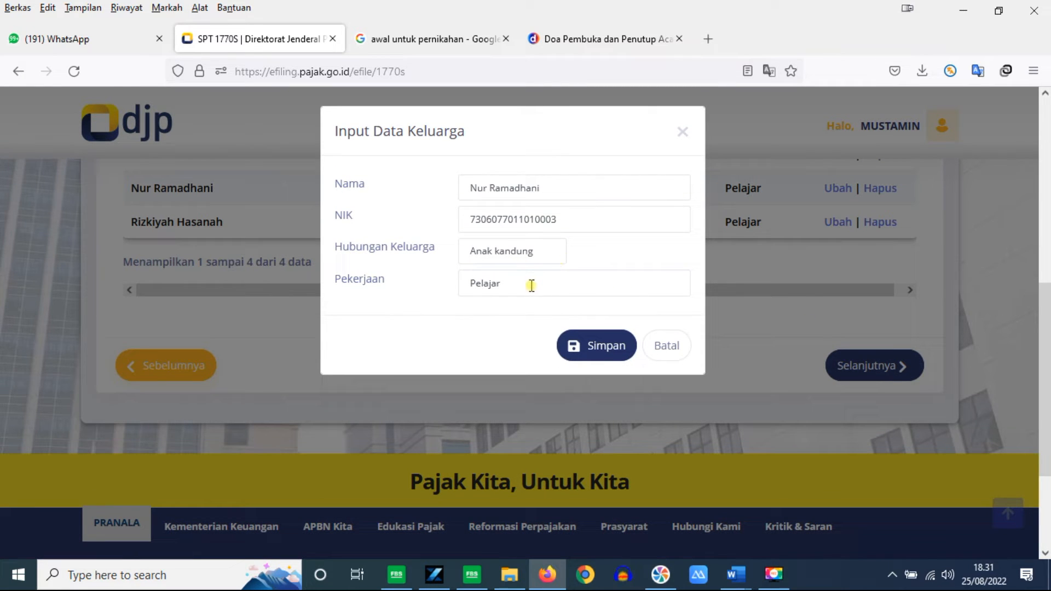
{"action": "double_click", "coordinate": [531, 285]}
{"action": "type", "text": "Mahas"}
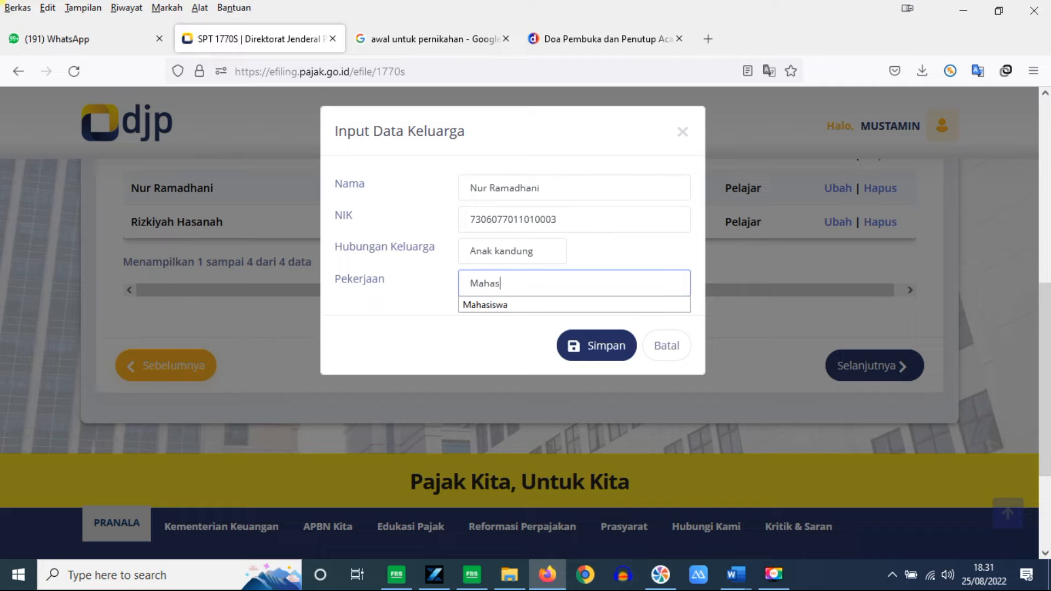
{"action": "type", "text": "s"}
{"action": "key", "text": "BackSpace"}
{"action": "left_click", "coordinate": [476, 305]}
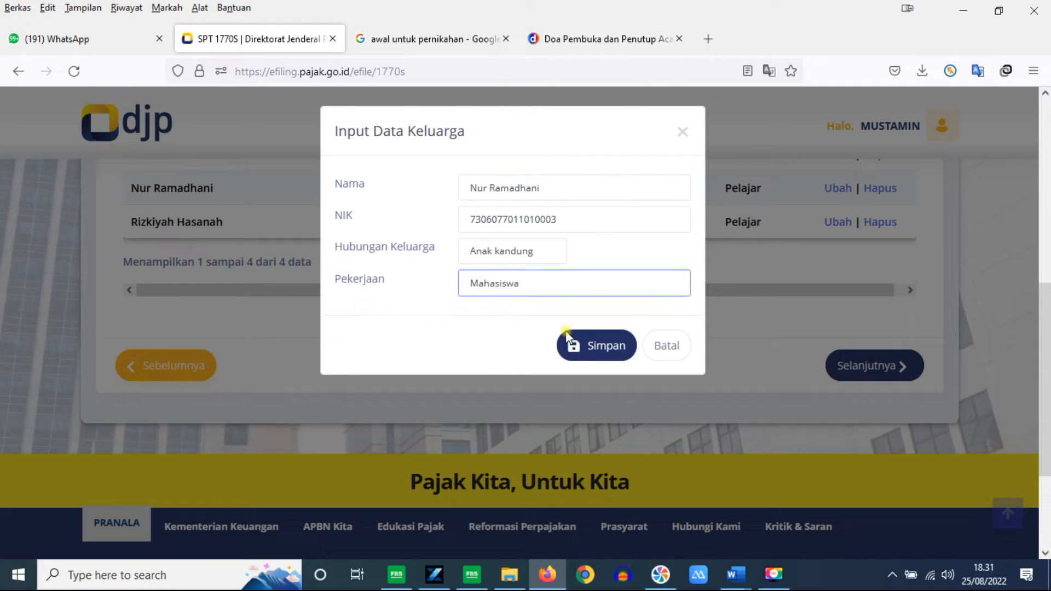
{"action": "left_click", "coordinate": [591, 349]}
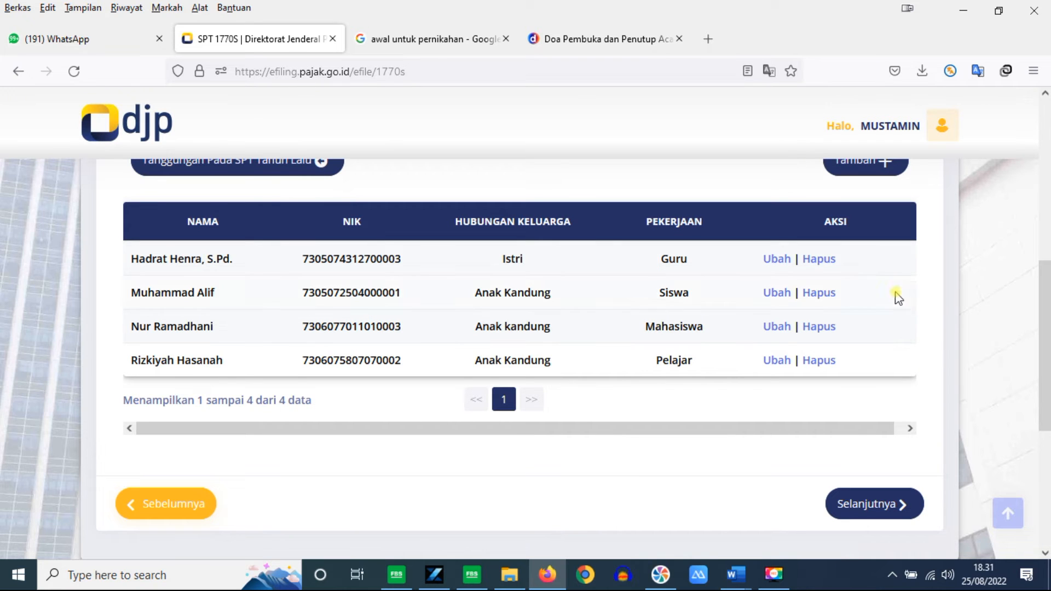
{"action": "left_click_drag", "start_coordinate": [1047, 303], "coordinate": [1046, 281]}
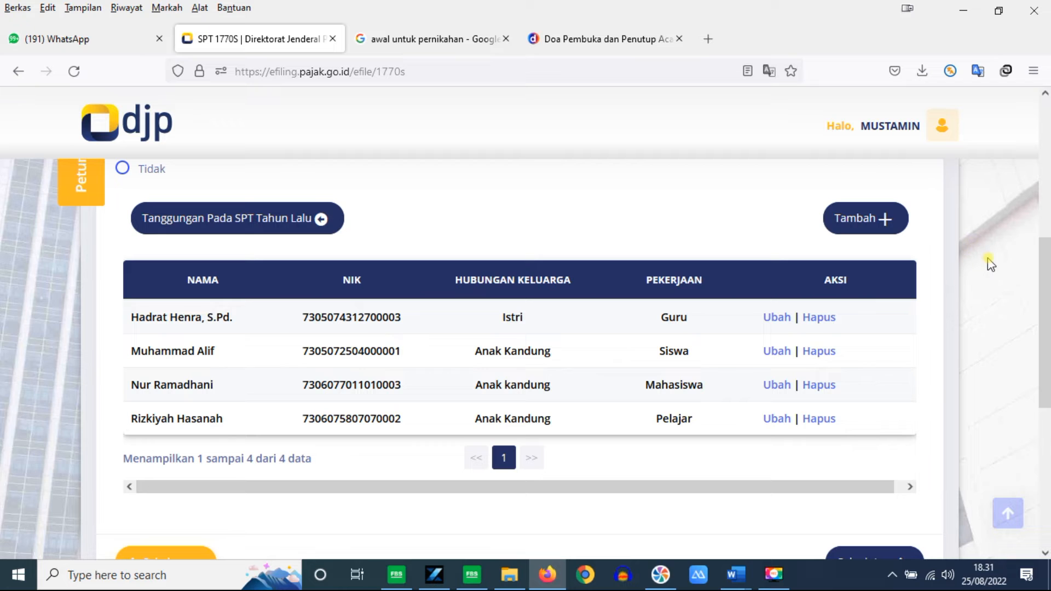
Step: Scroll through the current form page and move on to page 12
{"action": "scroll", "coordinate": [1029, 273], "scroll_direction": "down", "scroll_amount": 3}
{"action": "scroll", "coordinate": [879, 422], "scroll_direction": "down", "scroll_amount": 3}
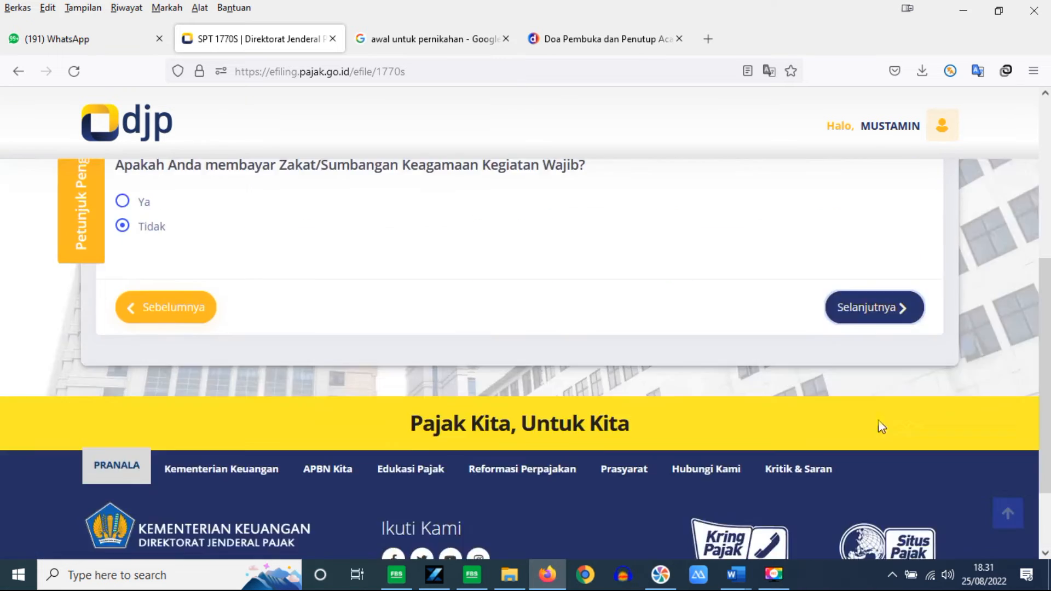
{"action": "left_click_drag", "start_coordinate": [1048, 270], "coordinate": [1048, 280]}
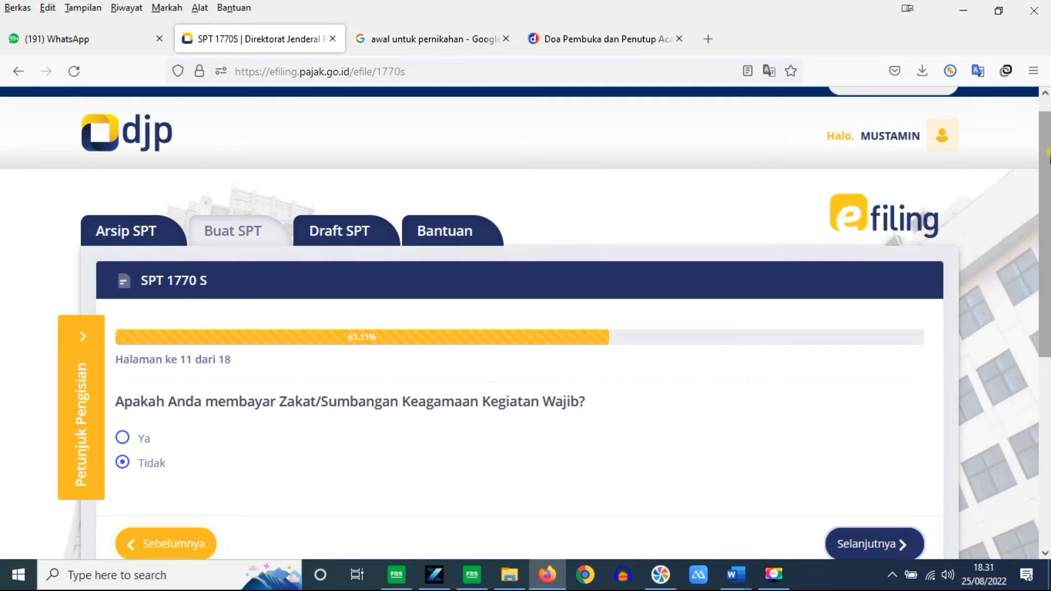
{"action": "scroll", "coordinate": [1045, 164], "scroll_direction": "down", "scroll_amount": 3}
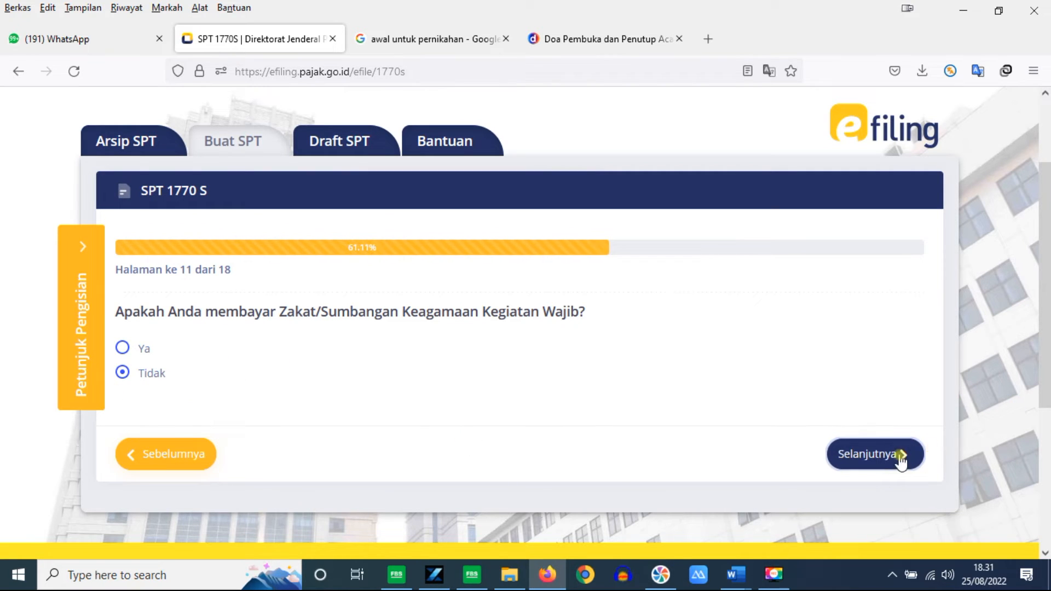
{"action": "left_click", "coordinate": [878, 464]}
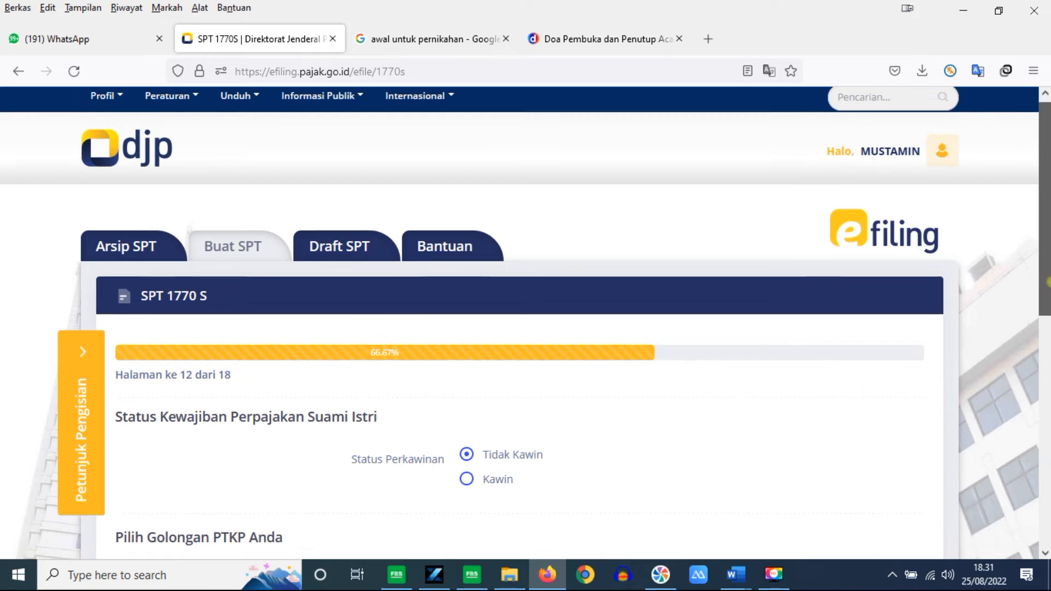
Step: Mark the taxpayer as Kawin with 3 dependents and continue to page 13
{"action": "scroll", "coordinate": [1047, 322], "scroll_direction": "down", "scroll_amount": 5}
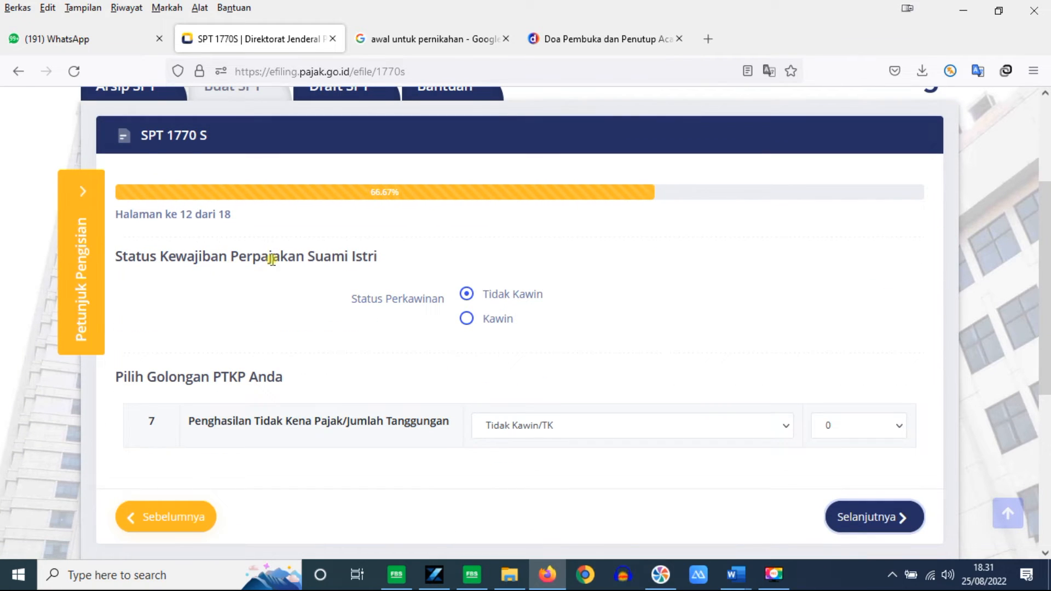
{"action": "left_click", "coordinate": [467, 319]}
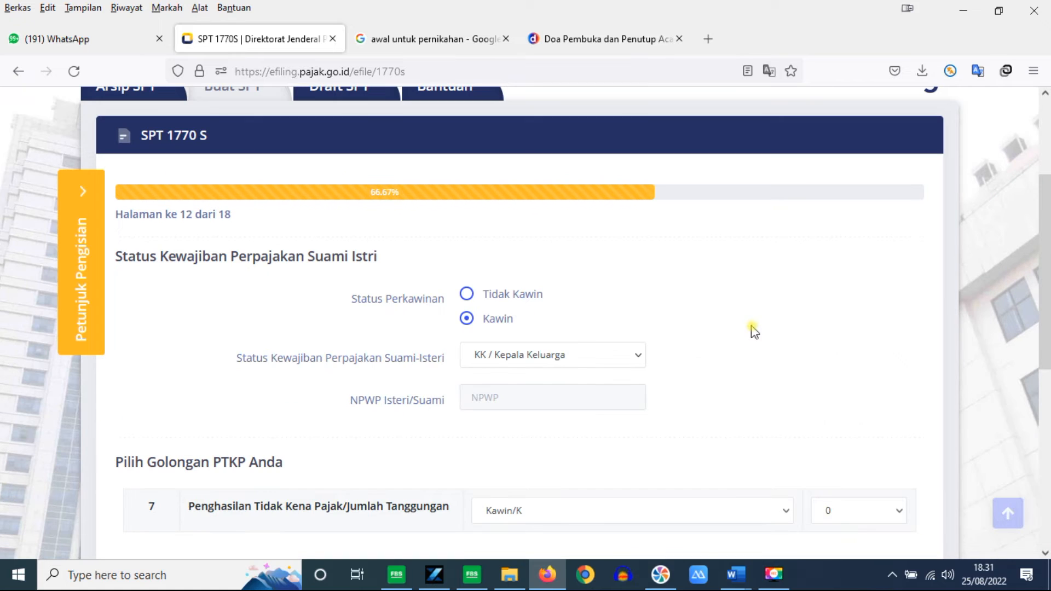
{"action": "scroll", "coordinate": [1042, 282], "scroll_direction": "down", "scroll_amount": 3}
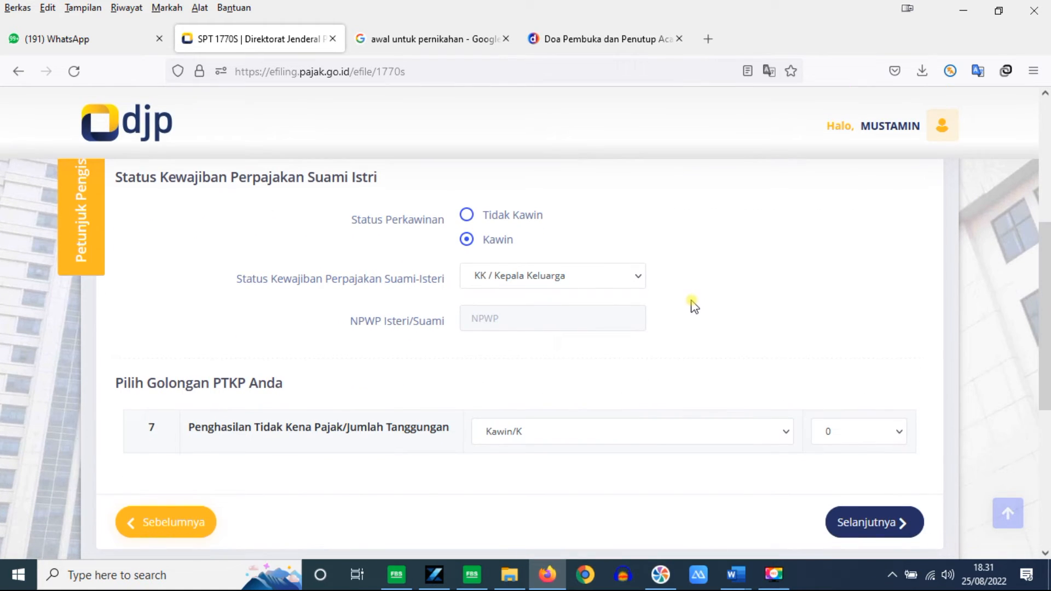
{"action": "left_click", "coordinate": [901, 432]}
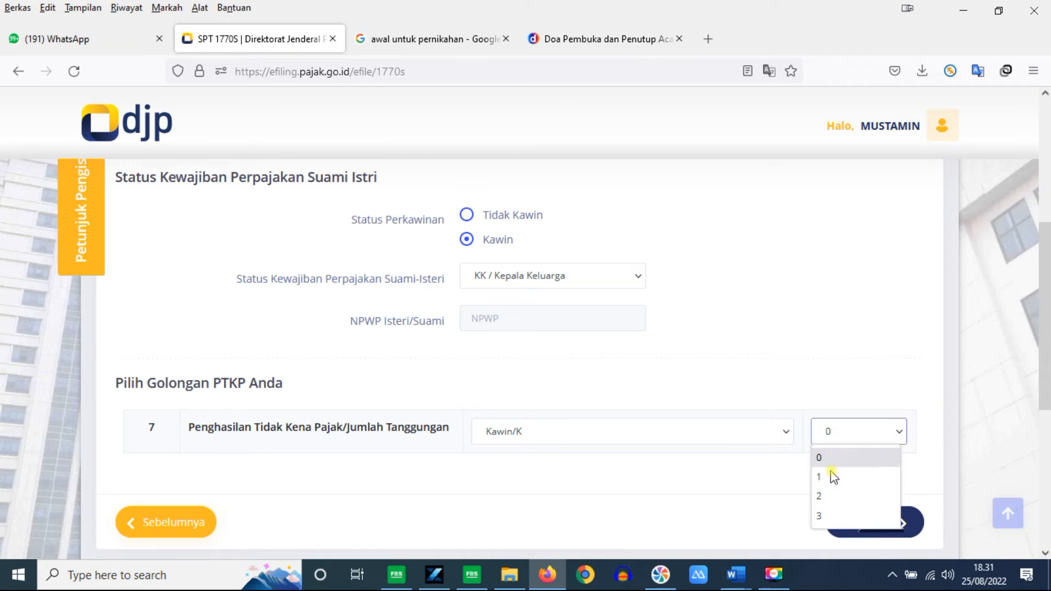
{"action": "left_click", "coordinate": [829, 516]}
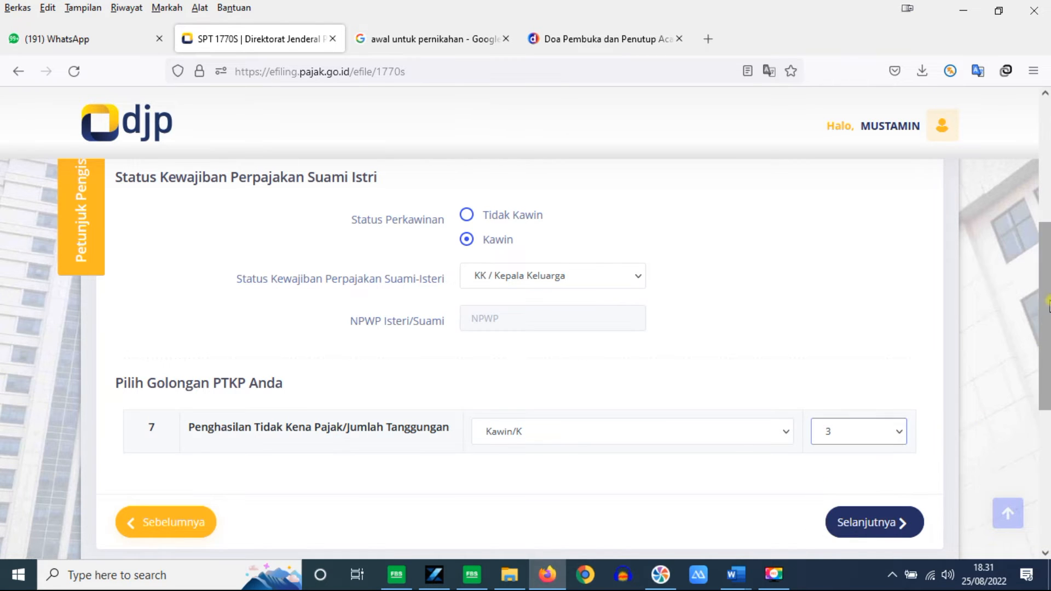
{"action": "scroll", "coordinate": [938, 362], "scroll_direction": "down", "scroll_amount": 3}
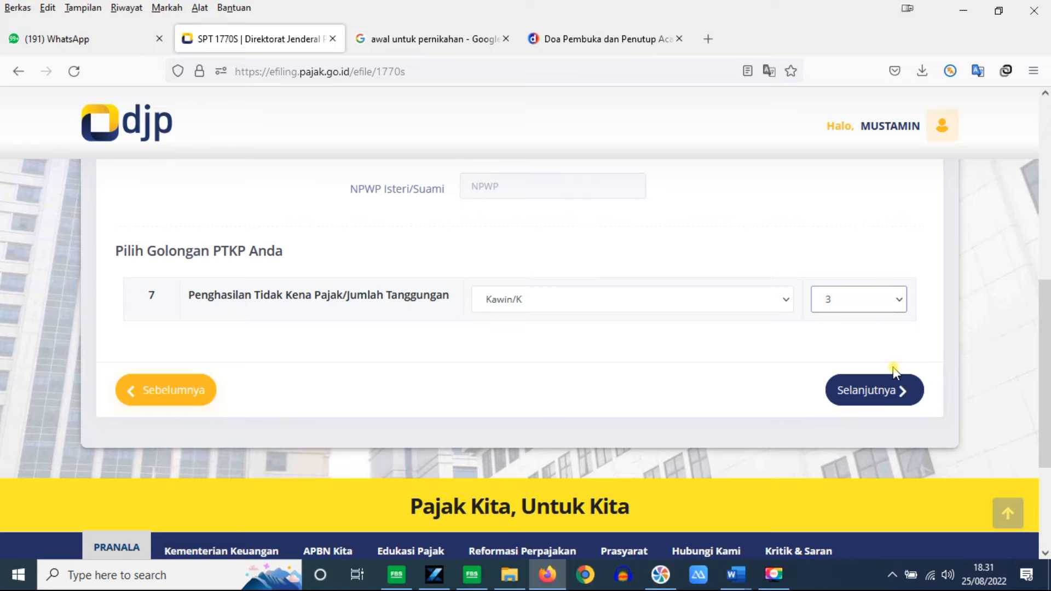
{"action": "left_click", "coordinate": [882, 390]}
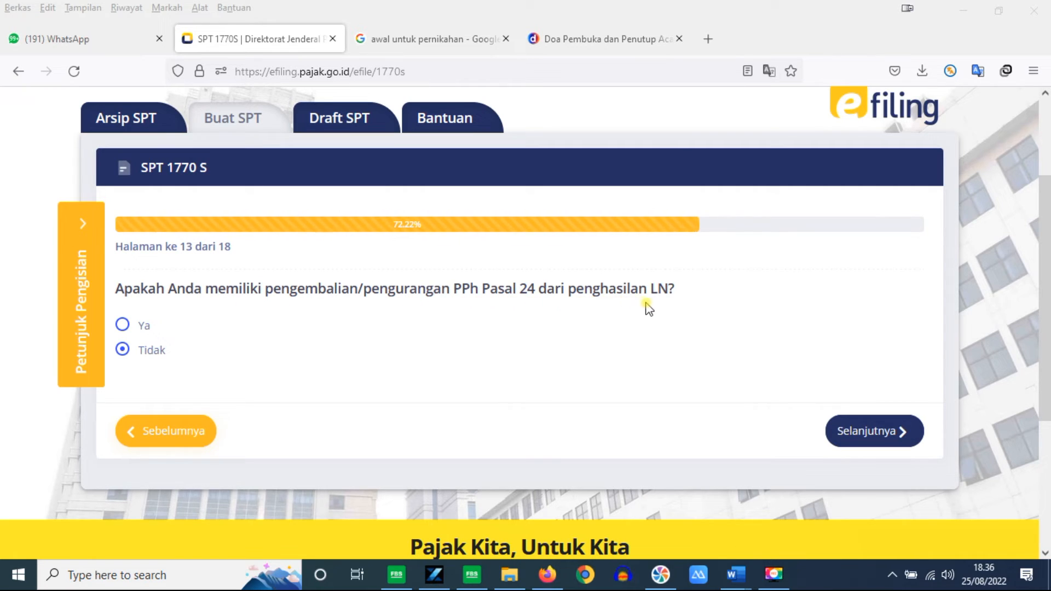
Step: Answer Ya to the PPh Pasal 24 refund question, trim its amount, and continue to page 14
{"action": "left_click", "coordinate": [122, 325]}
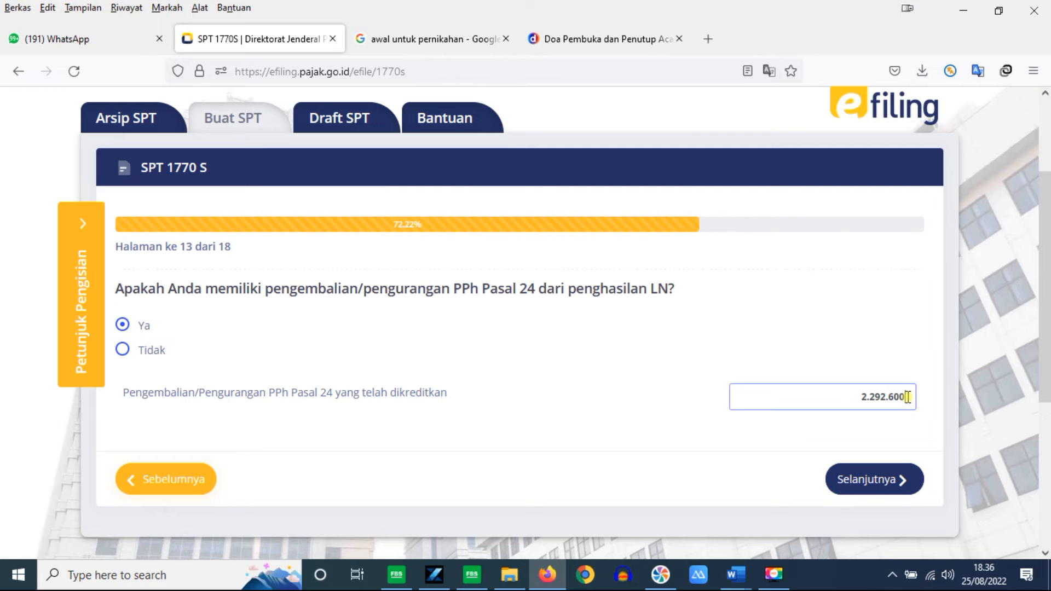
{"action": "key", "text": "BackSpace"}
{"action": "key", "text": "BackSpace"}
{"action": "left_click", "coordinate": [902, 462]}
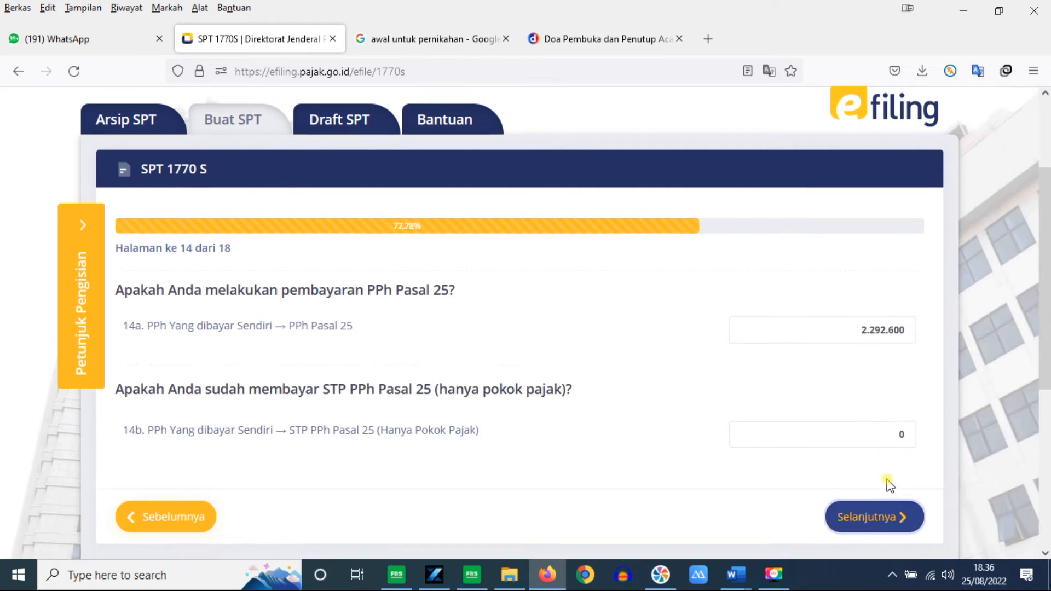
Step: Clear the 14a PPh Pasal 25 amount of 2.292.600 so it becomes 0, then go to page 15
{"action": "scroll", "coordinate": [892, 482], "scroll_direction": "down", "scroll_amount": 2}
{"action": "scroll", "coordinate": [526, 323], "scroll_direction": "down", "scroll_amount": 2}
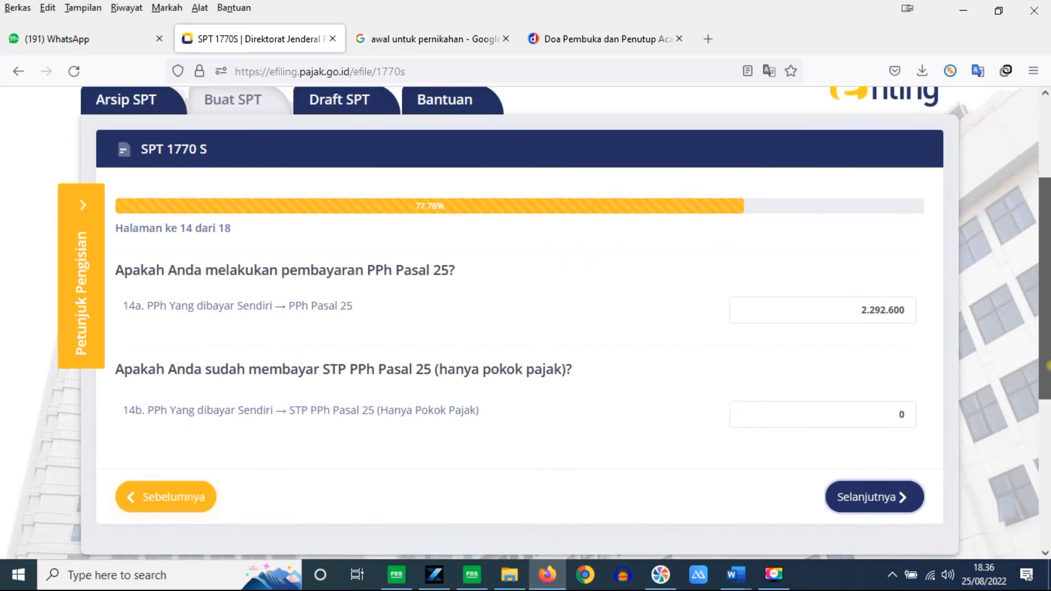
{"action": "left_click_drag", "start_coordinate": [860, 299], "coordinate": [950, 303]}
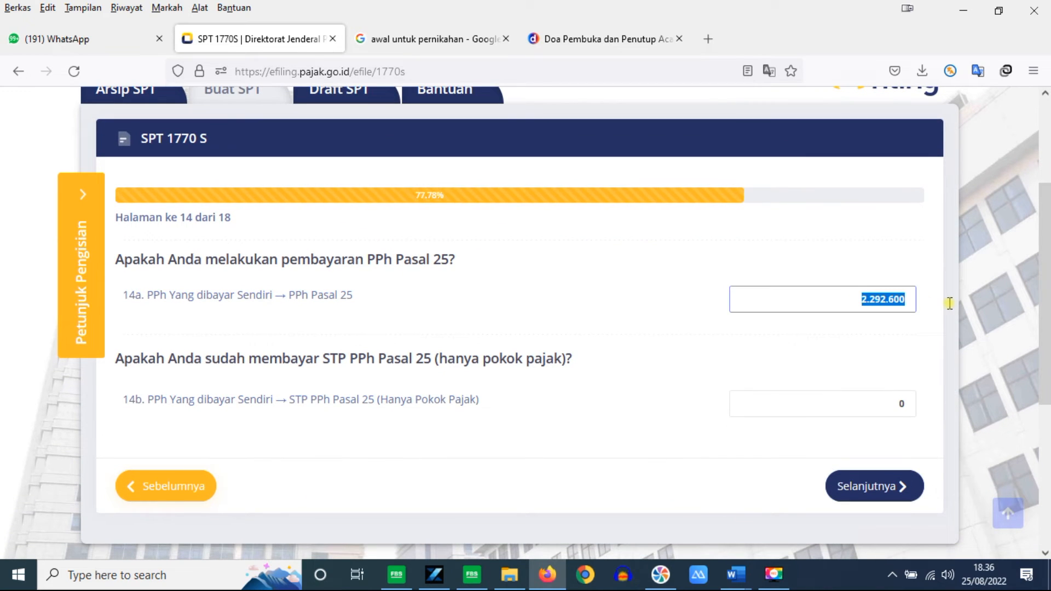
{"action": "key", "text": "BackSpace"}
{"action": "left_click", "coordinate": [915, 403]}
{"action": "left_click", "coordinate": [908, 300]}
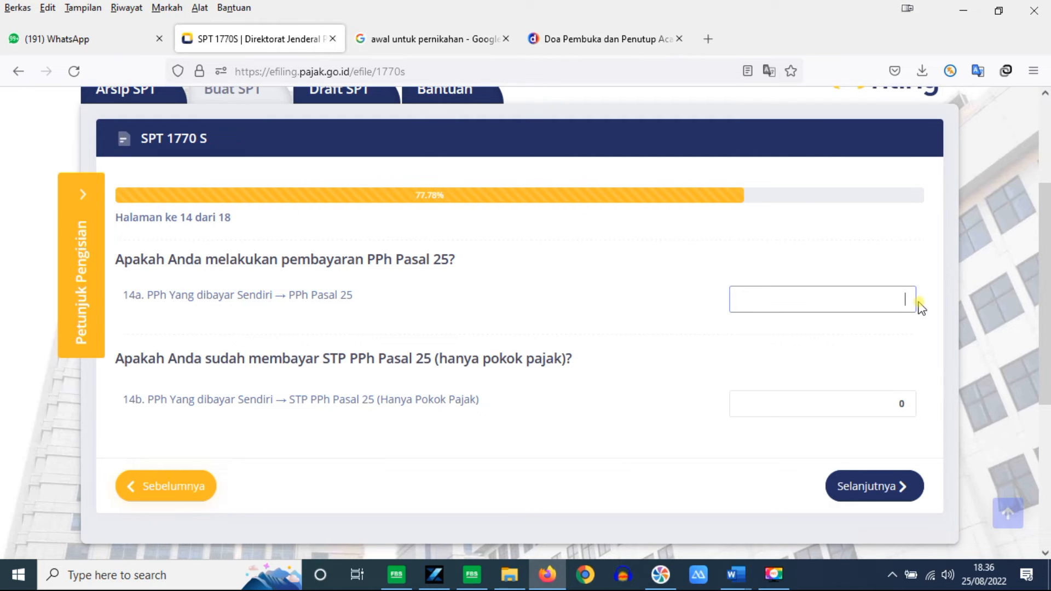
{"action": "left_click", "coordinate": [940, 331]}
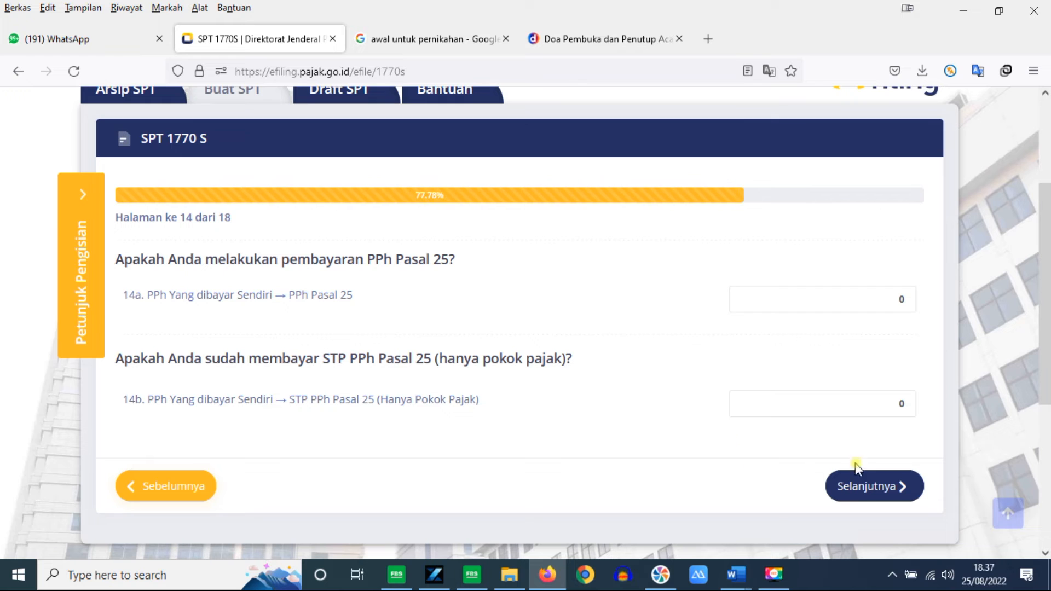
{"action": "left_click", "coordinate": [870, 497]}
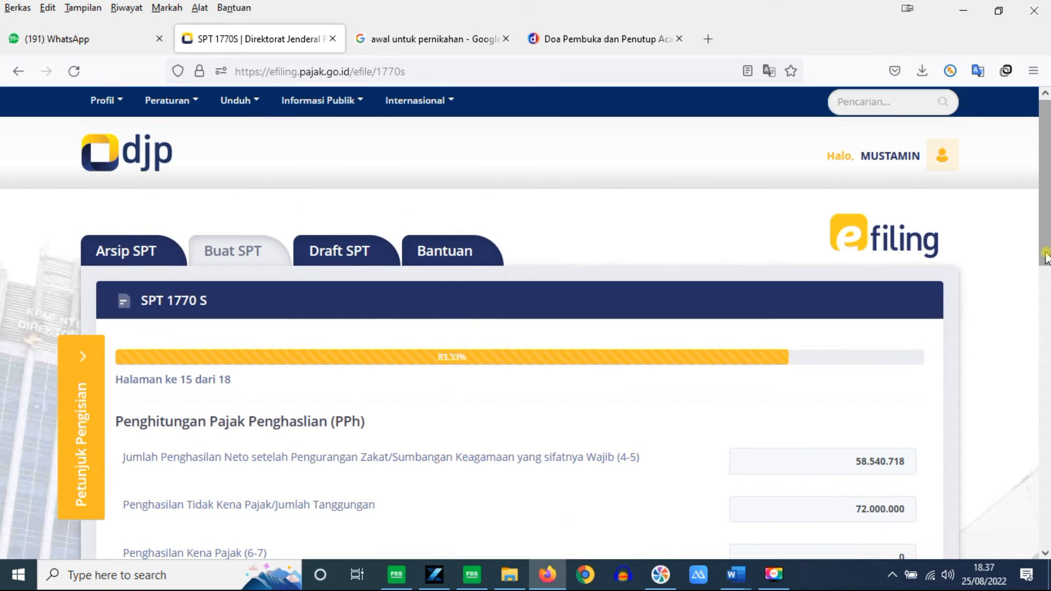
Step: Review the Penghitungan PPh result of Nihil and continue to page 16, Proses Kurang/Lebih Bayar
{"action": "scroll", "coordinate": [1047, 331], "scroll_direction": "down", "scroll_amount": 3}
{"action": "left_click_drag", "start_coordinate": [1047, 331], "coordinate": [1045, 491]}
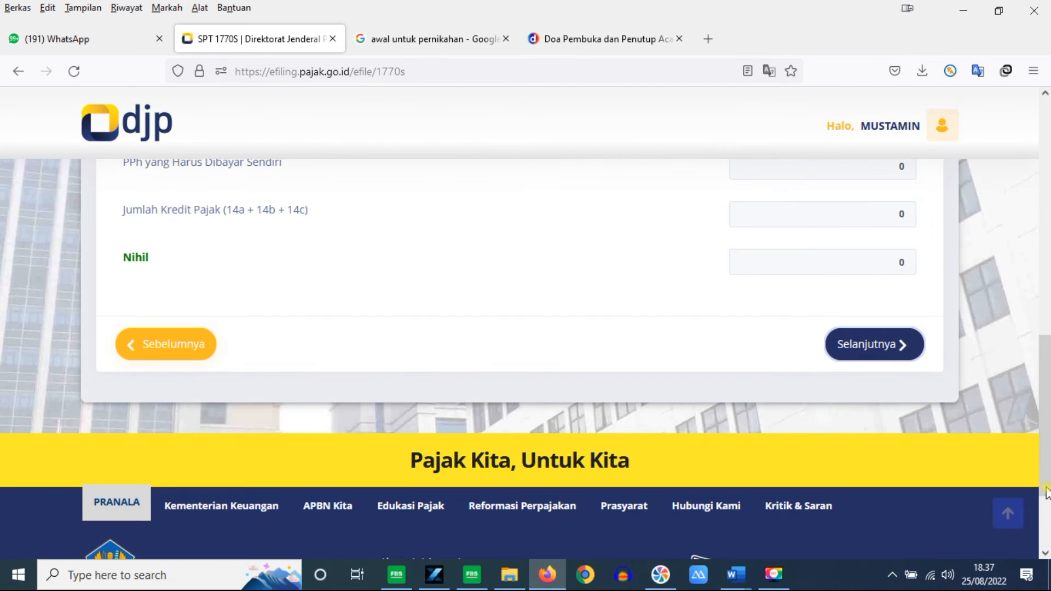
{"action": "left_click", "coordinate": [877, 351]}
{"action": "left_click_drag", "start_coordinate": [1047, 232], "coordinate": [1047, 286]}
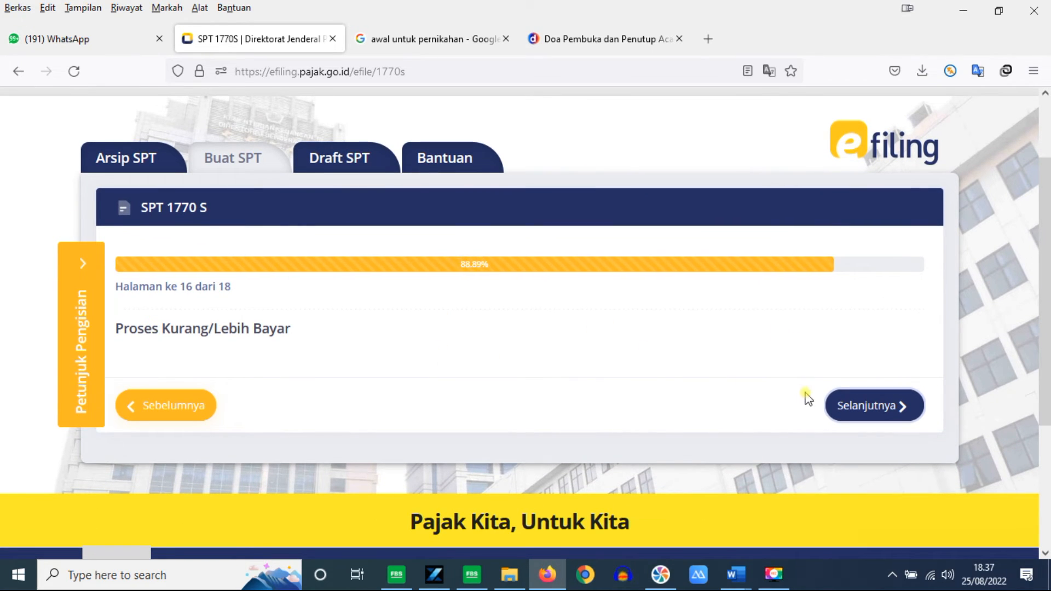
Step: Go to page 17, tick the Setuju declaration, and proceed to summary page 18
{"action": "left_click", "coordinate": [881, 413]}
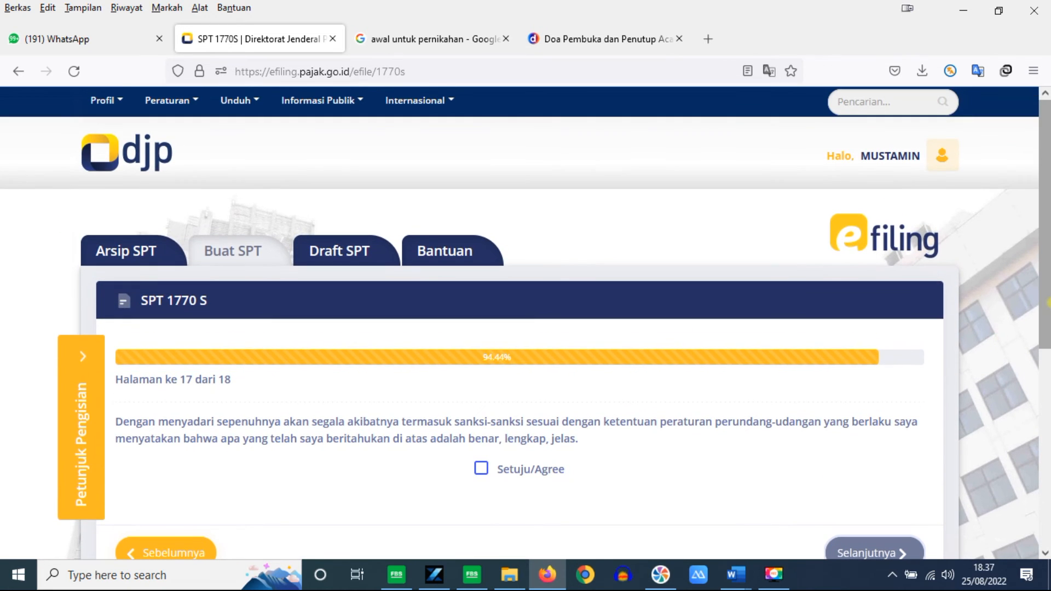
{"action": "left_click_drag", "start_coordinate": [1046, 223], "coordinate": [1048, 255]}
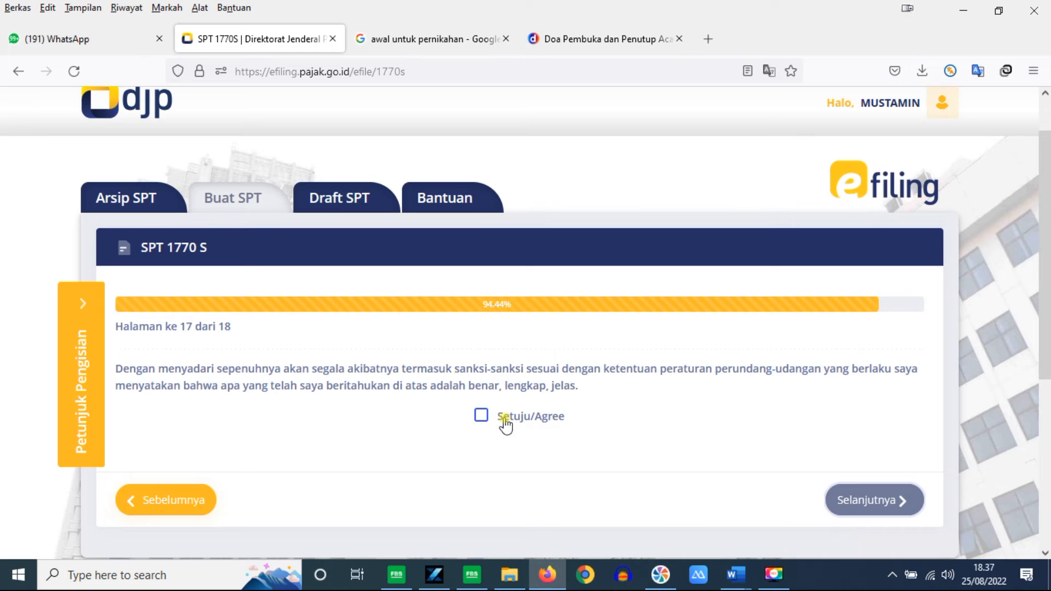
{"action": "left_click", "coordinate": [481, 417]}
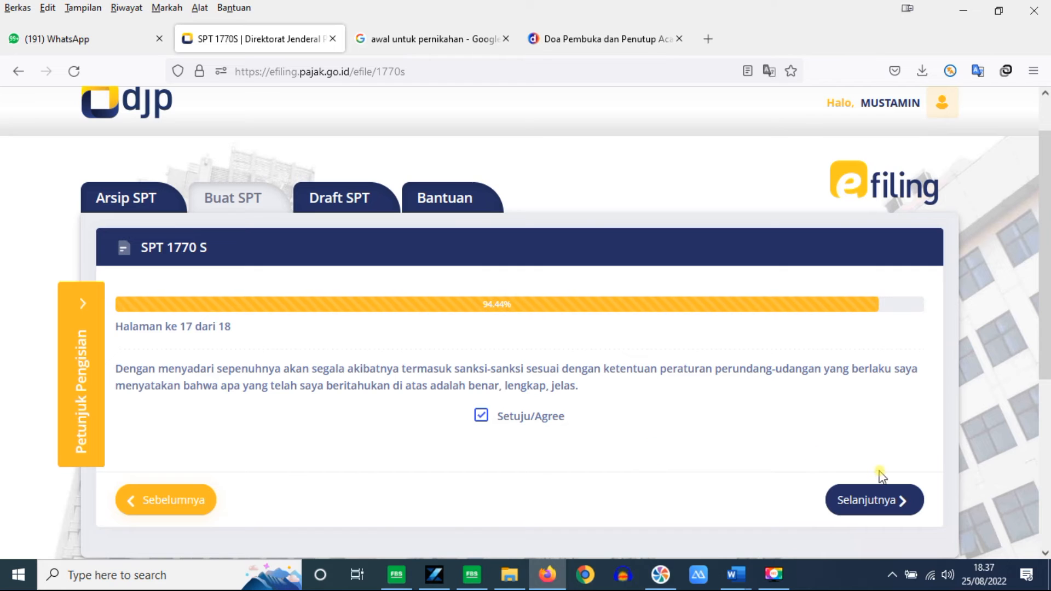
{"action": "left_click", "coordinate": [876, 499]}
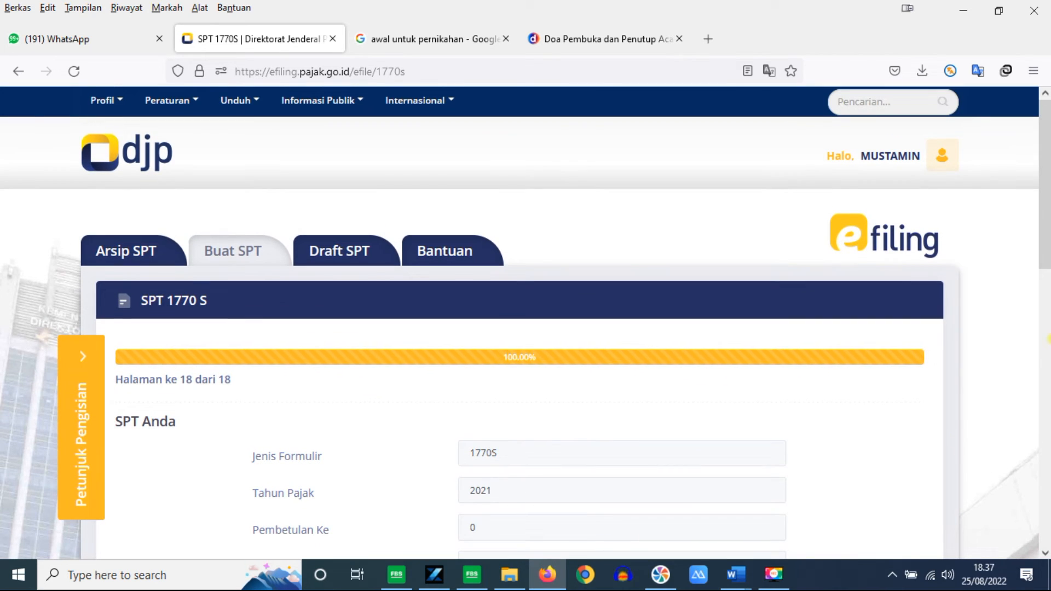
Step: Request the submission verification code by Email and acknowledge the SUCCESS message
{"action": "scroll", "coordinate": [526, 323], "scroll_direction": "down", "scroll_amount": 5}
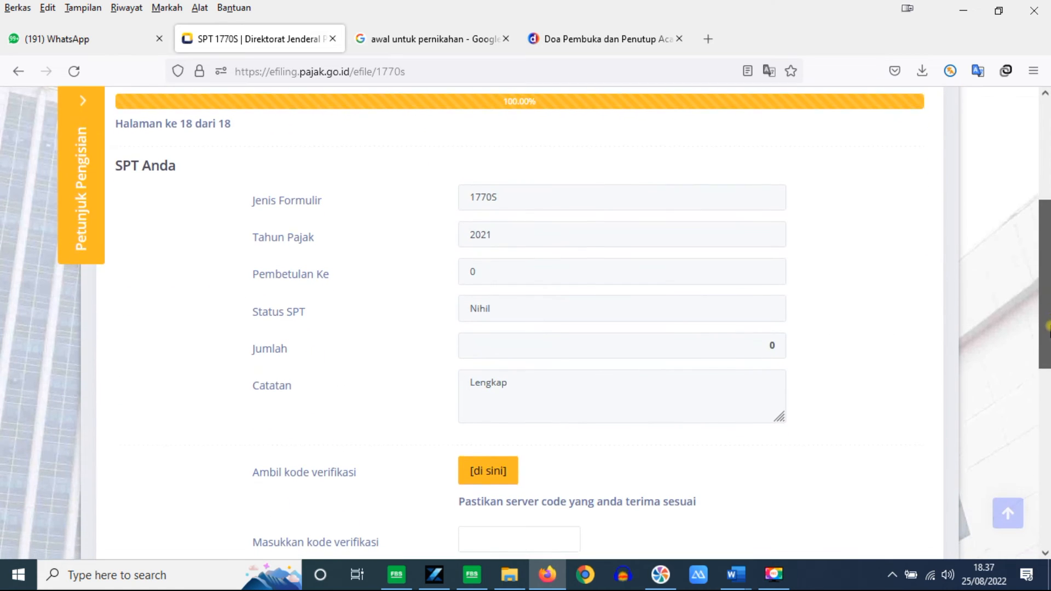
{"action": "scroll", "coordinate": [525, 323], "scroll_direction": "down", "scroll_amount": 2}
{"action": "left_click_drag", "start_coordinate": [1048, 383], "coordinate": [1047, 412]}
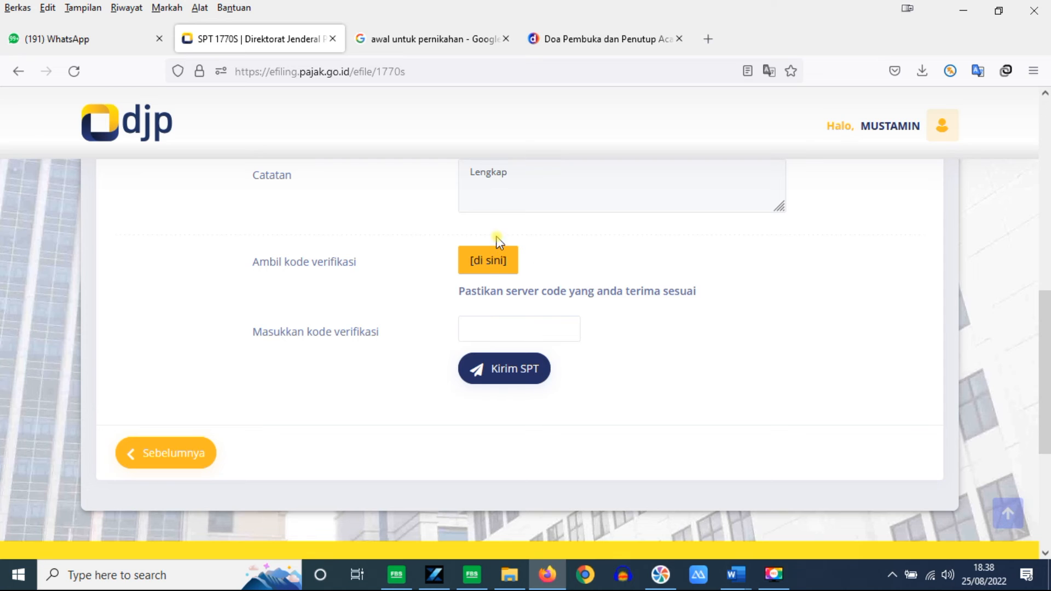
{"action": "left_click", "coordinate": [484, 270]}
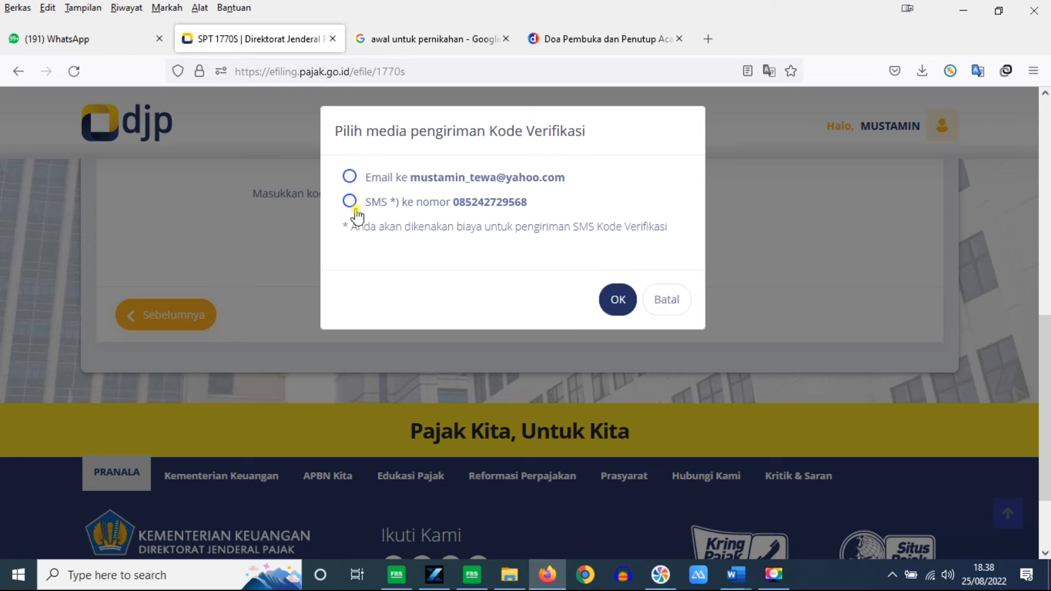
{"action": "left_click", "coordinate": [349, 177]}
{"action": "left_click", "coordinate": [618, 300]}
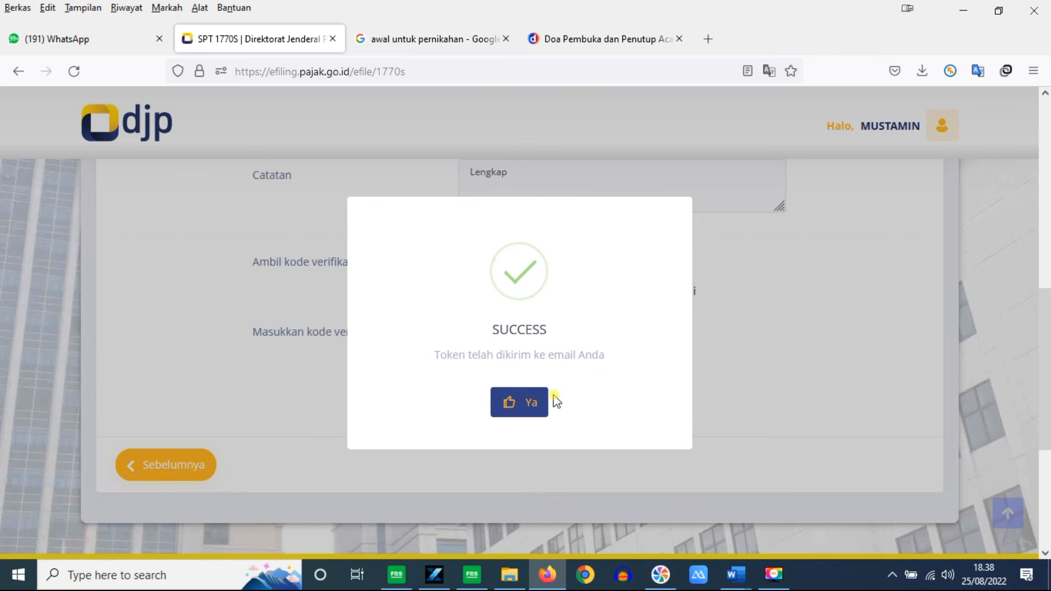
{"action": "left_click", "coordinate": [519, 405]}
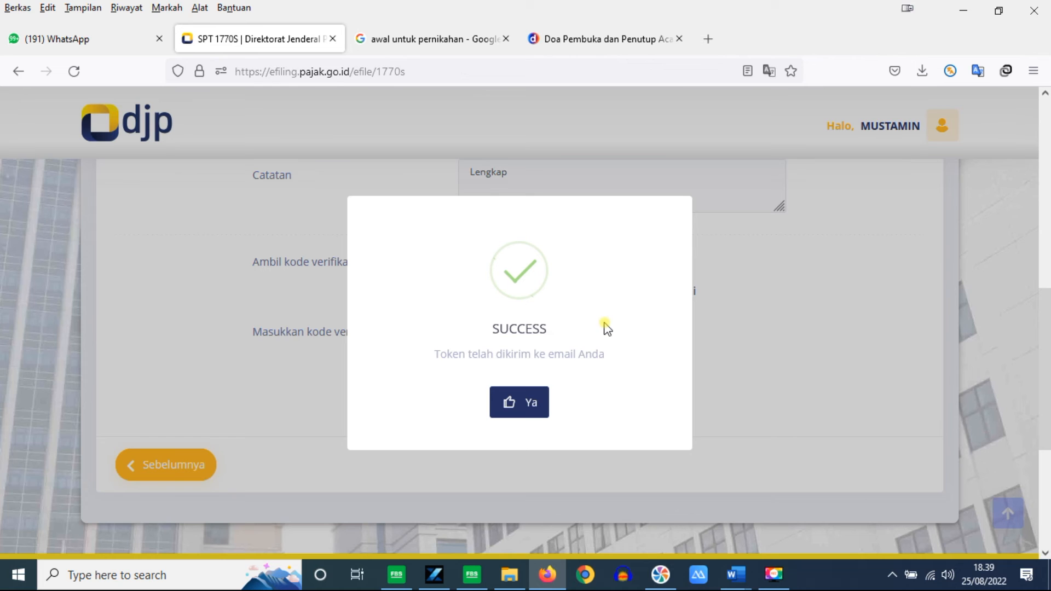
Step: Dismiss the success message and go to yahoo.com in a new Firefox tab to reach Mail
{"action": "left_click", "coordinate": [527, 404]}
{"action": "left_click", "coordinate": [710, 39]}
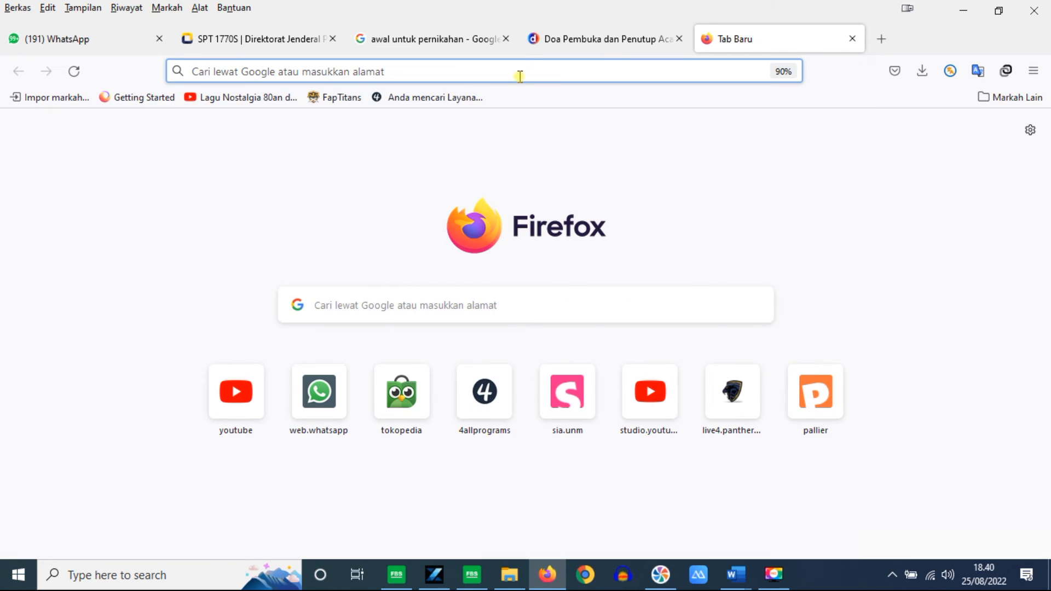
{"action": "left_click", "coordinate": [520, 81]}
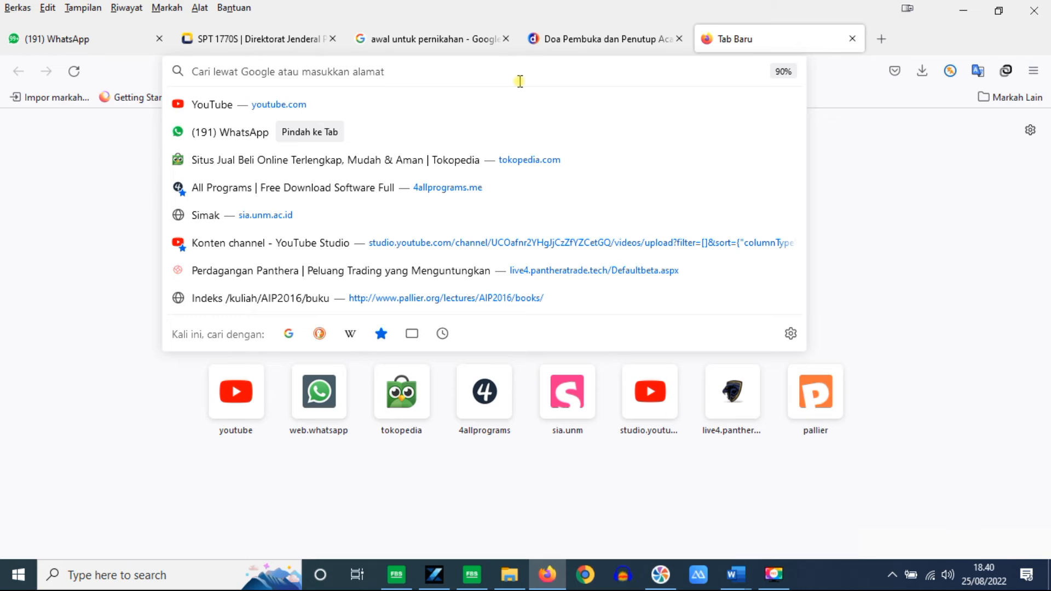
{"action": "type", "text": "yh"}
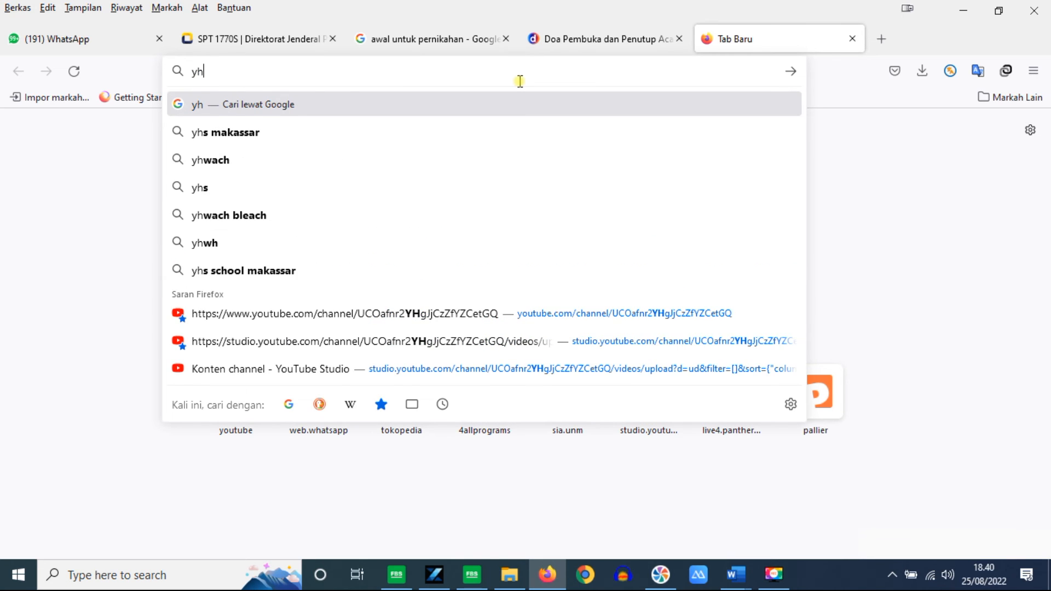
{"action": "key", "text": "BackSpace"}
{"action": "type", "text": "\\"}
{"action": "key", "text": "BackSpace"}
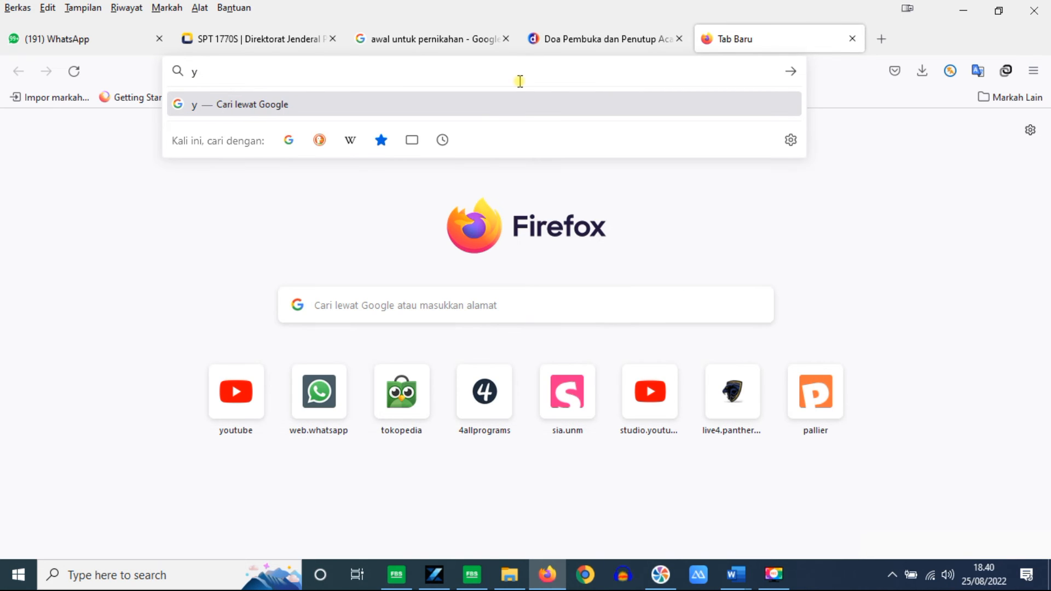
{"action": "type", "text": "ah"}
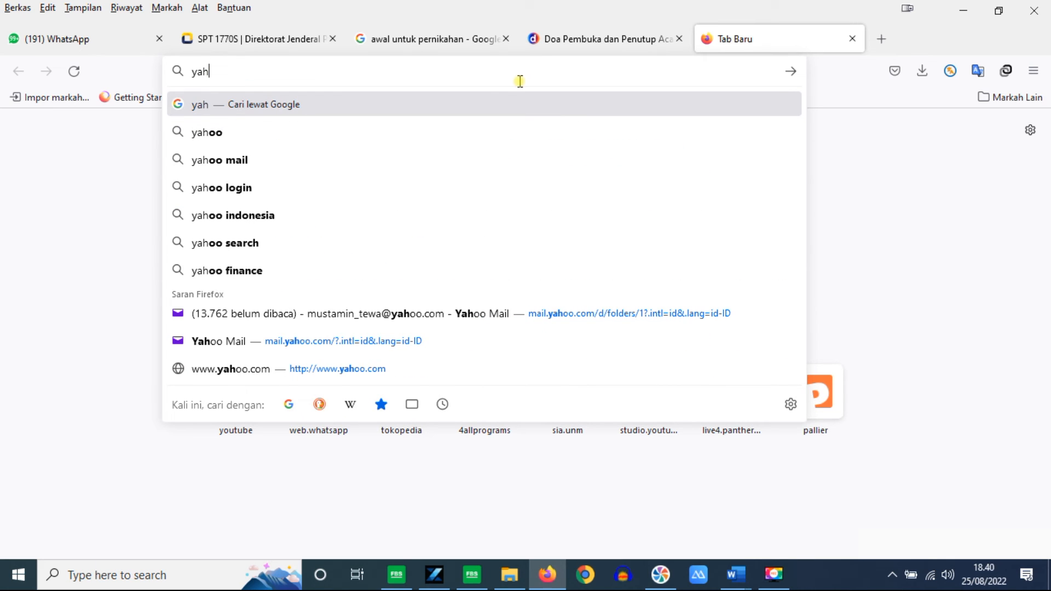
{"action": "type", "text": "oo.com/"}
{"action": "key", "text": "Return"}
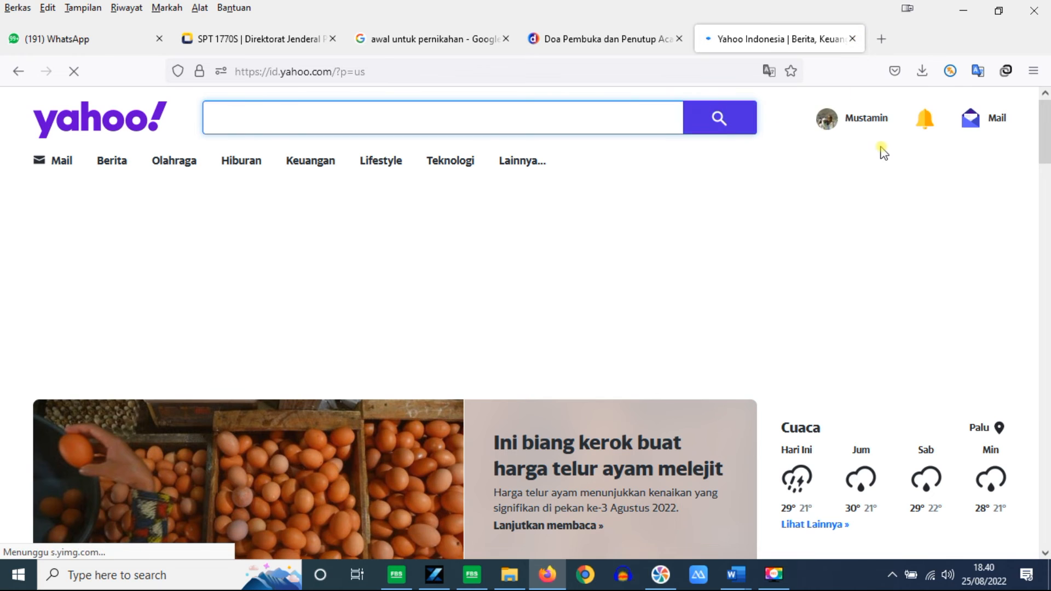
{"action": "mouse_move", "coordinate": [989, 123]}
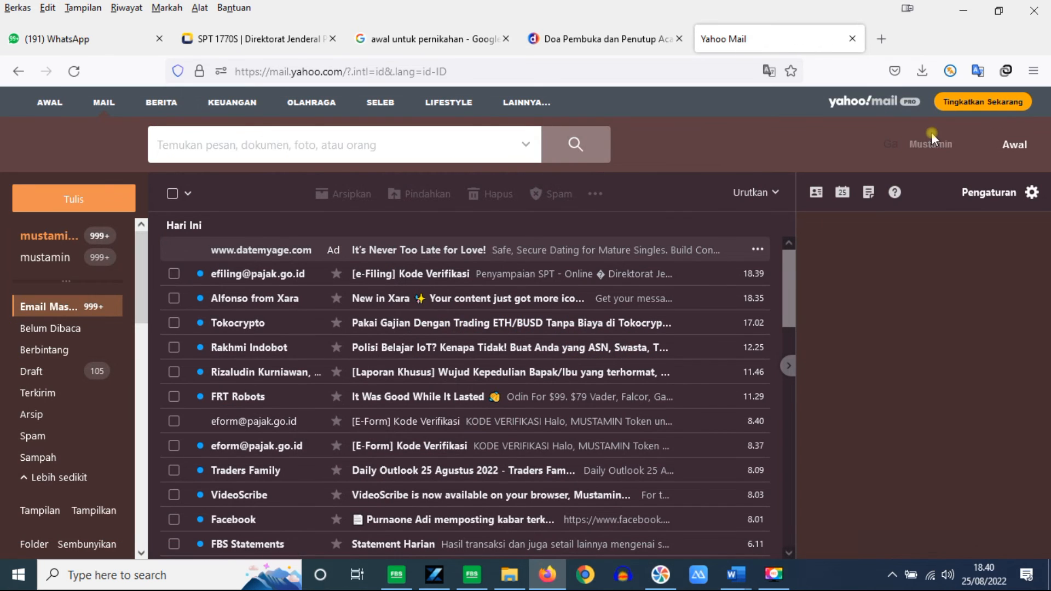
Step: Copy the code from the [e-Filing] Kode Verifikasi email and return to the SPT 1770S tab
{"action": "left_click", "coordinate": [454, 276]}
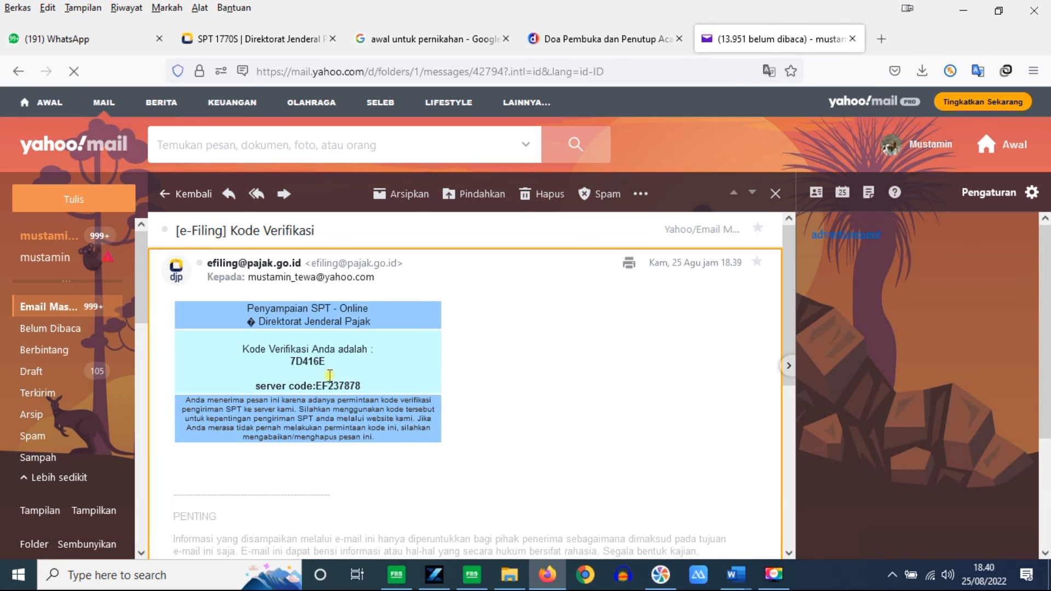
{"action": "left_click_drag", "start_coordinate": [317, 385], "coordinate": [361, 386]}
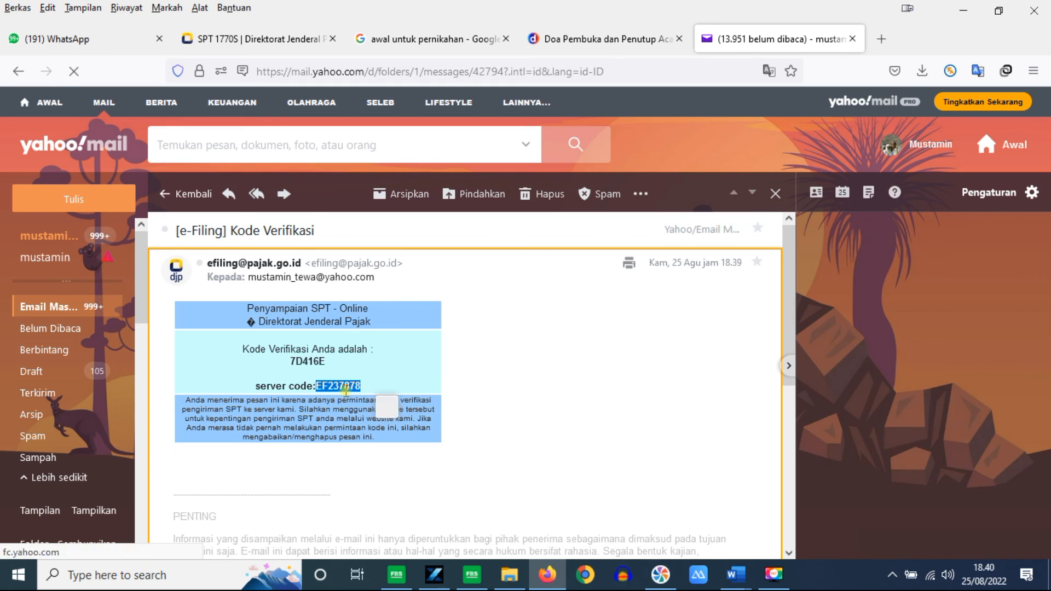
{"action": "left_click", "coordinate": [244, 43]}
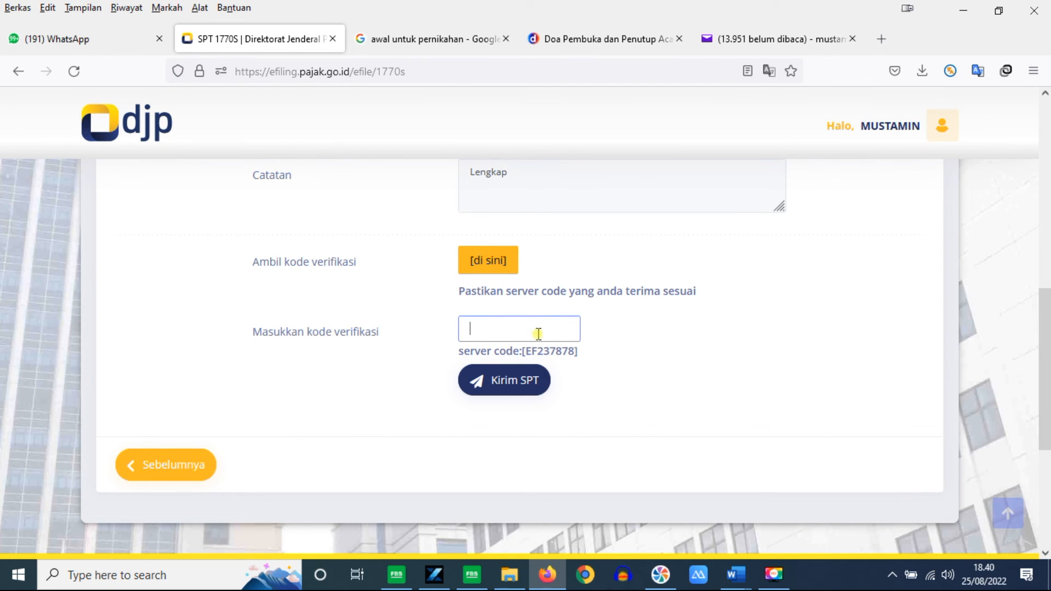
{"action": "left_click", "coordinate": [783, 38]}
{"action": "left_click_drag", "start_coordinate": [291, 421], "coordinate": [327, 421]}
{"action": "key", "text": "ctrl+c"}
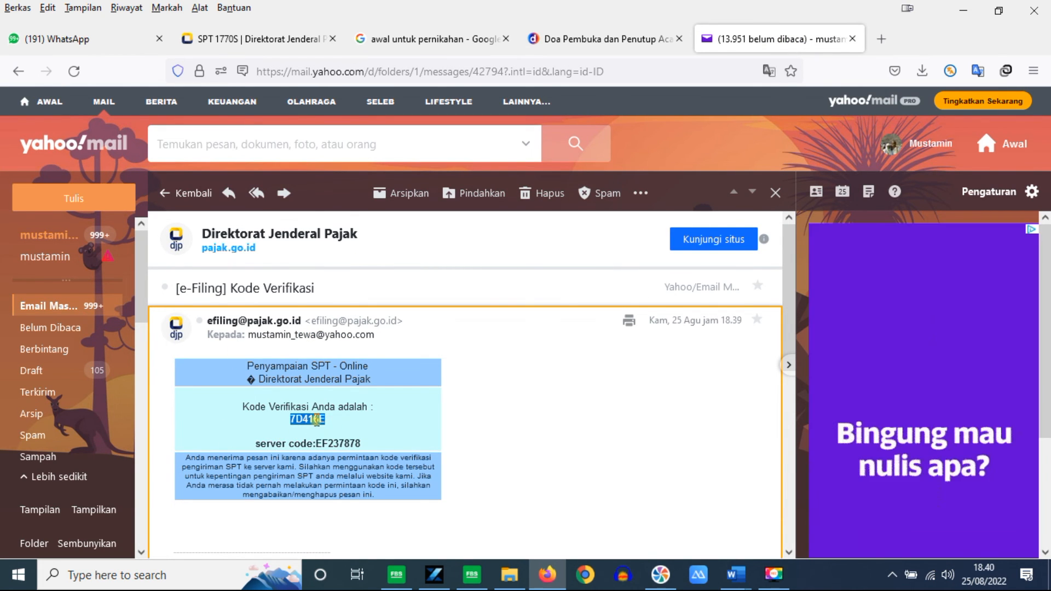
{"action": "right_click", "coordinate": [317, 418]}
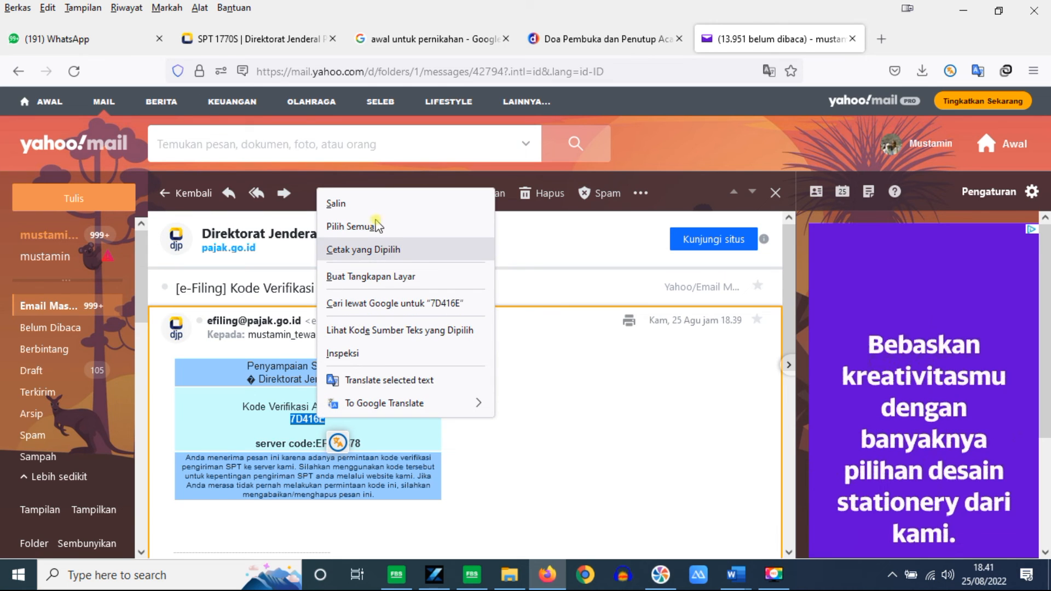
{"action": "left_click", "coordinate": [357, 204]}
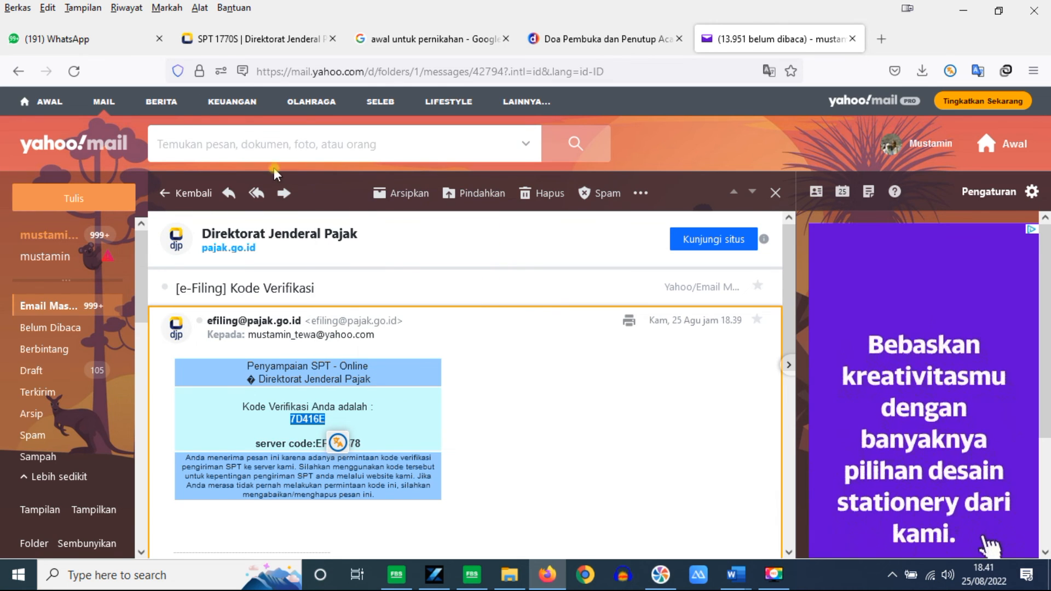
{"action": "left_click", "coordinate": [250, 40]}
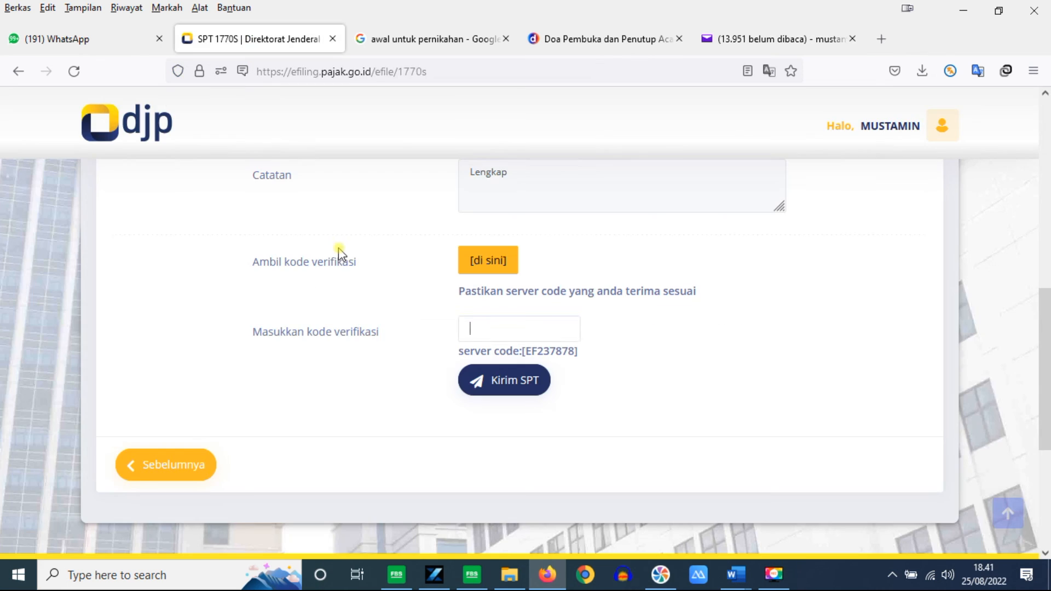
Step: Paste the emailed code into Masukkan kode verifikasi and submit the return with Kirim SPT
{"action": "right_click", "coordinate": [509, 327]}
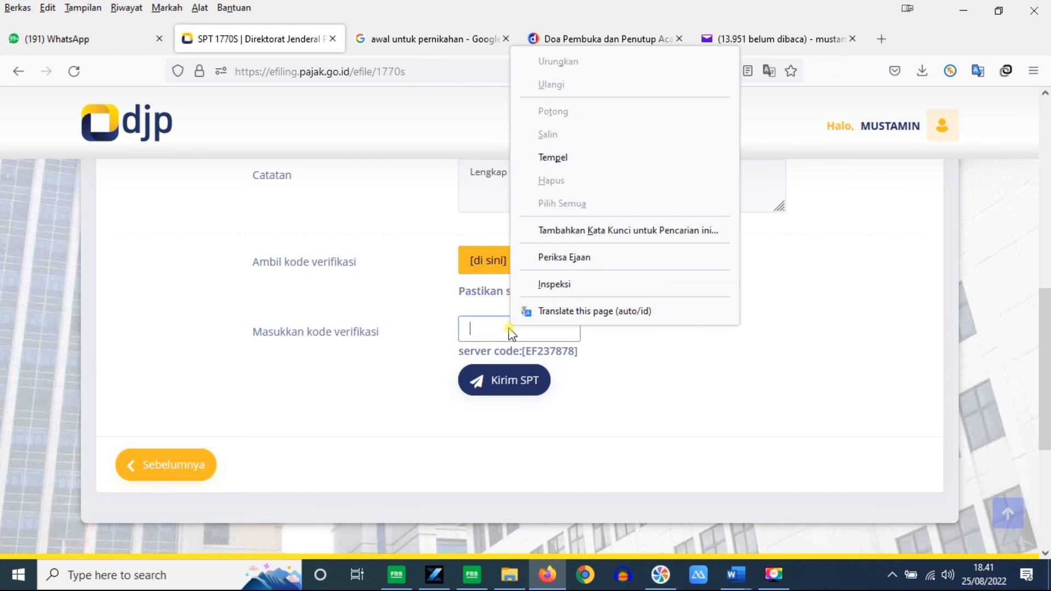
{"action": "left_click", "coordinate": [566, 158]}
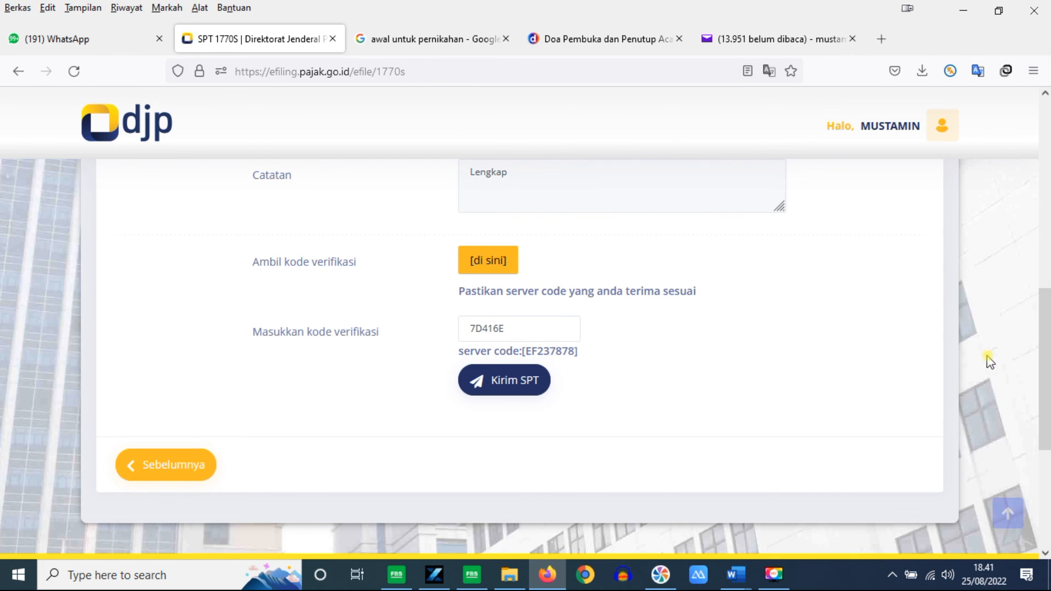
{"action": "mouse_move", "coordinate": [1045, 400]}
{"action": "left_mouse_down"}
{"action": "mouse_move", "coordinate": [1046, 318]}
{"action": "mouse_move", "coordinate": [1045, 401]}
{"action": "left_mouse_up"}
{"action": "left_click", "coordinate": [521, 391]}
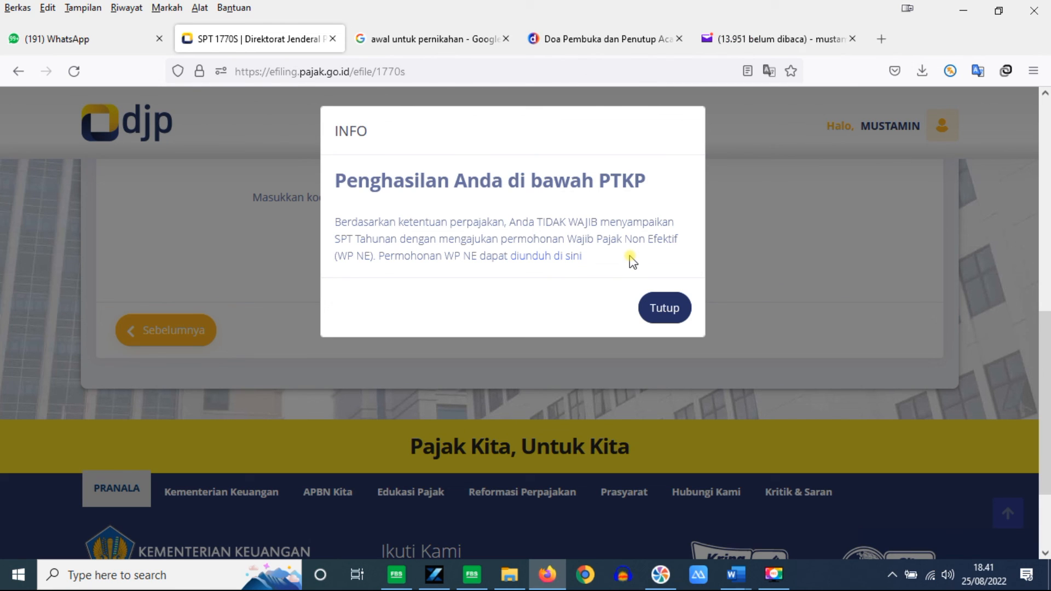
Step: Close the income-below-PTKP notice and rate the e-Filing service as Puas (satisfied)
{"action": "left_click", "coordinate": [668, 307]}
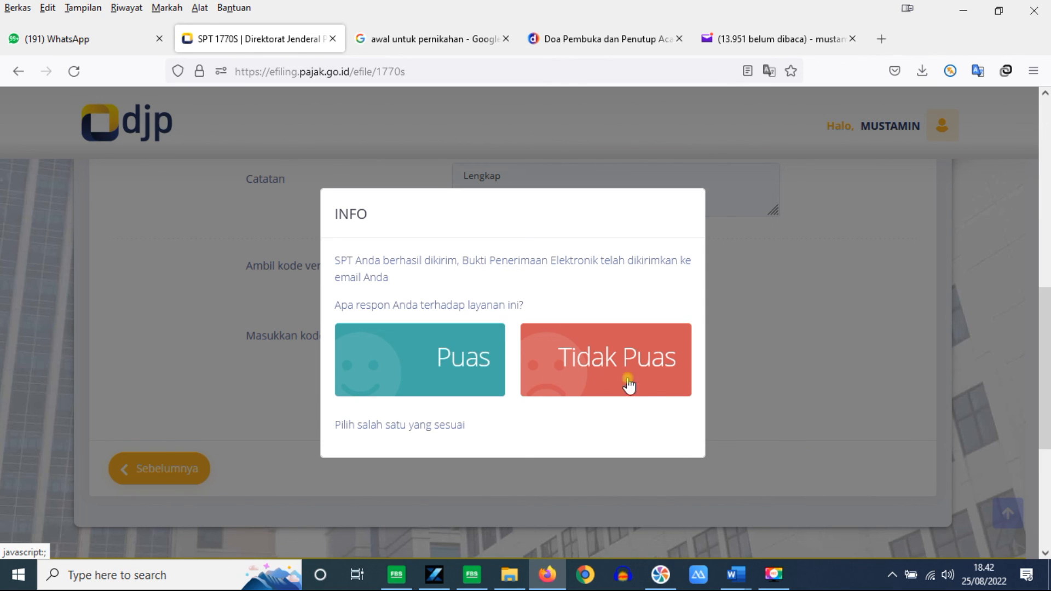
{"action": "left_click", "coordinate": [438, 363]}
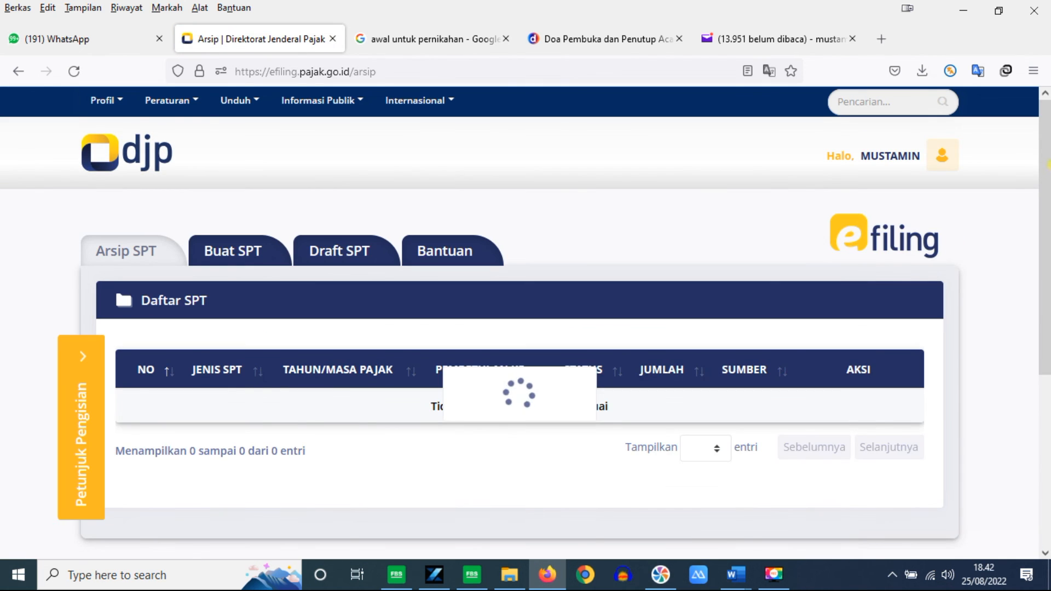
Step: Scroll the Daftar SPT table to check the 2021/01-12 1770S return listed as Nihil
{"action": "scroll", "coordinate": [1047, 148], "scroll_direction": "down", "scroll_amount": 3}
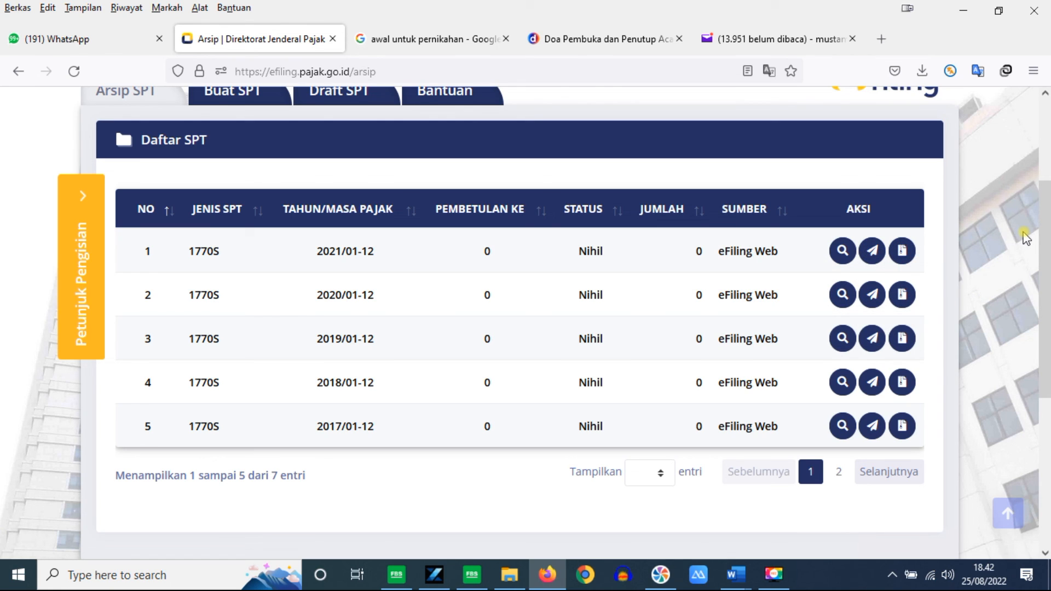
{"action": "left_click_drag", "start_coordinate": [1039, 235], "coordinate": [1046, 158]}
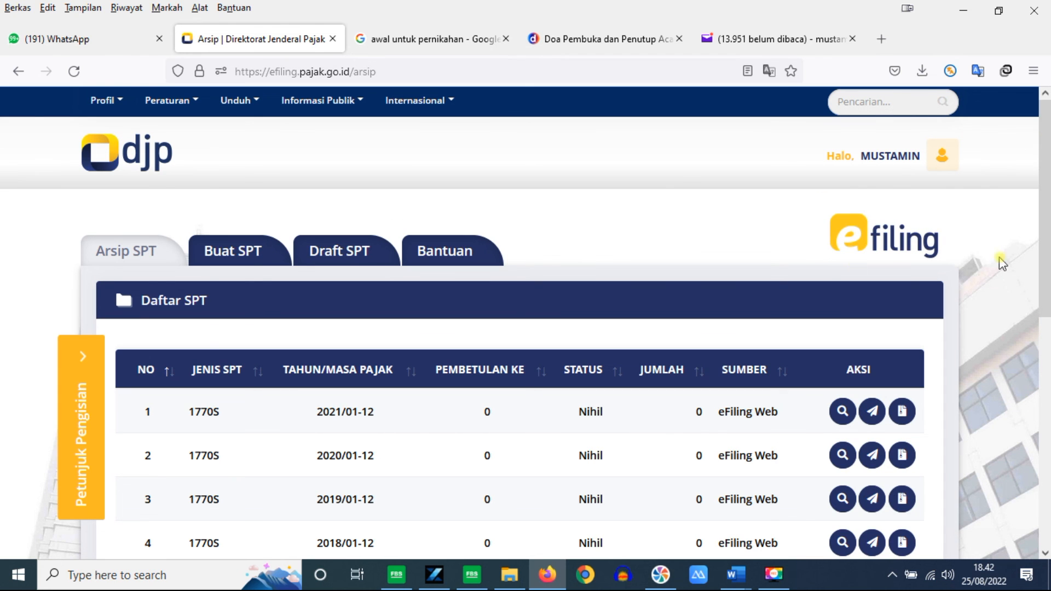
{"action": "left_click_drag", "start_coordinate": [1046, 278], "coordinate": [1032, 235]}
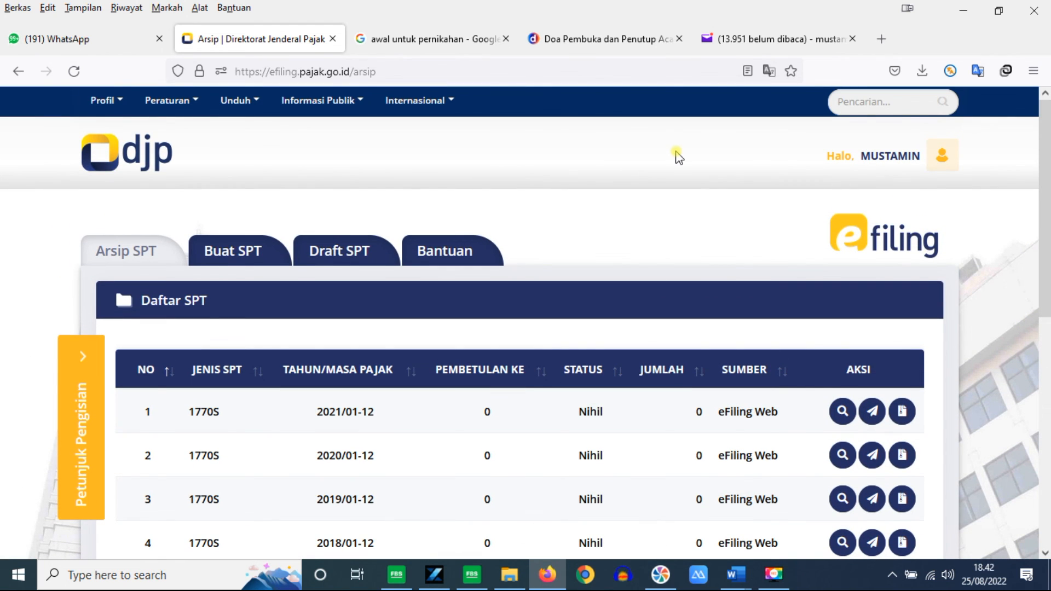